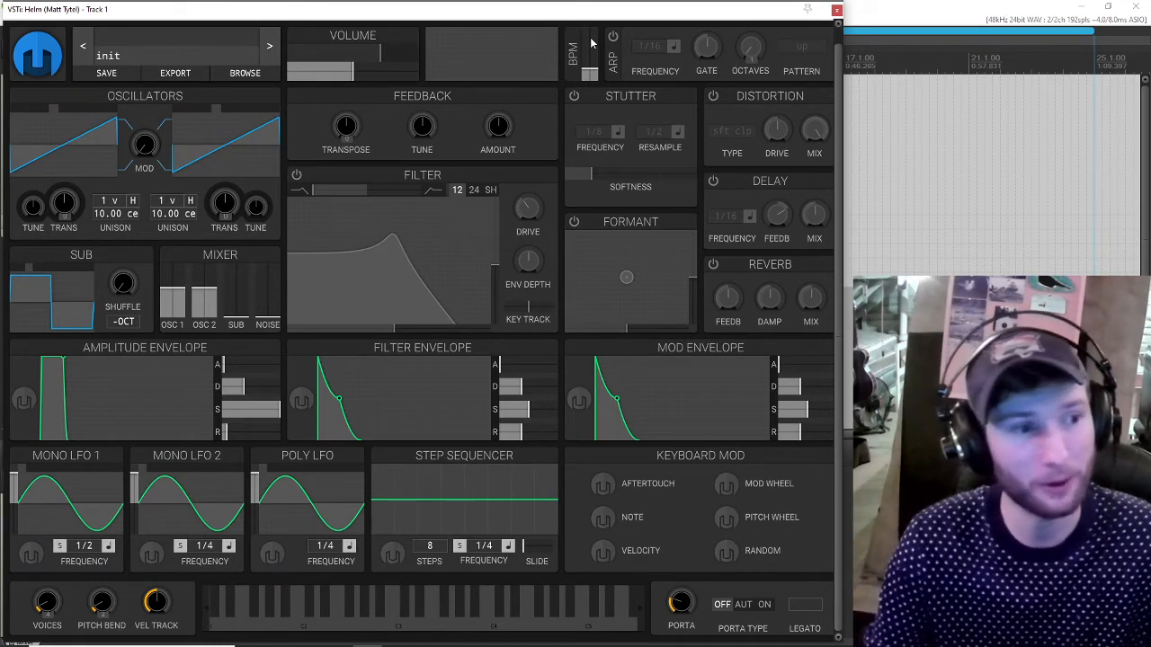
# Step: Raise the sub oscillator's level in the mixer and bring oscillators 1 and 2 down to zero
pyautogui.click(40, 271)
pyautogui.click(40, 271)
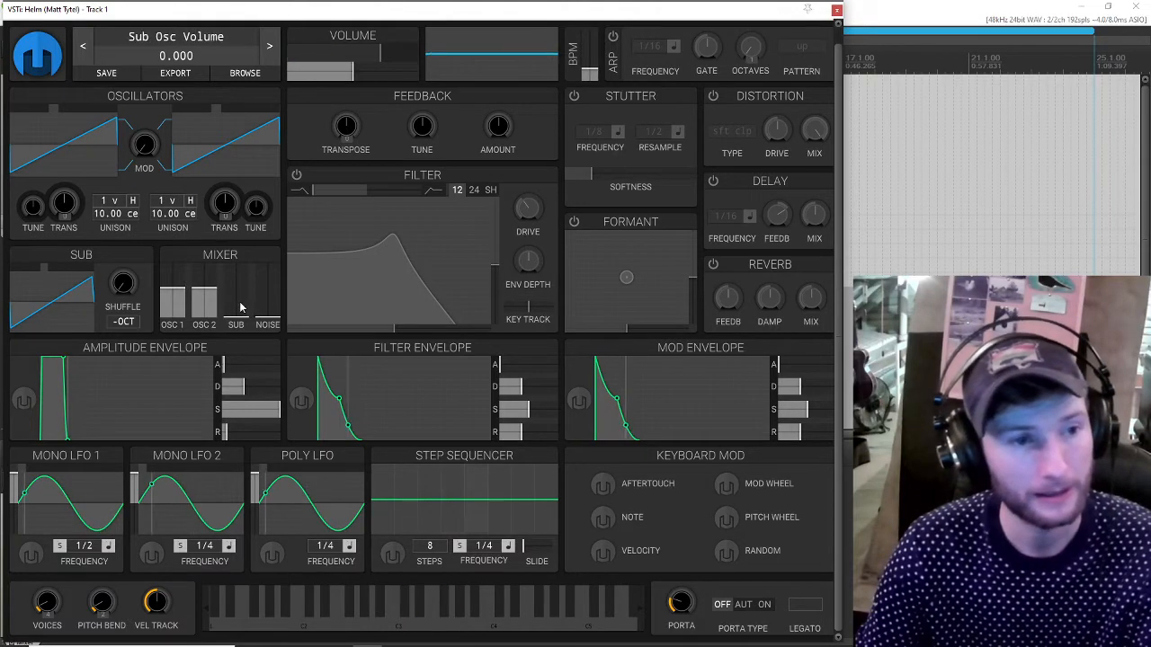
pyautogui.moveTo(235, 311); pyautogui.dragTo(204, 334)
pyautogui.moveTo(172, 292); pyautogui.dragTo(180, 335)
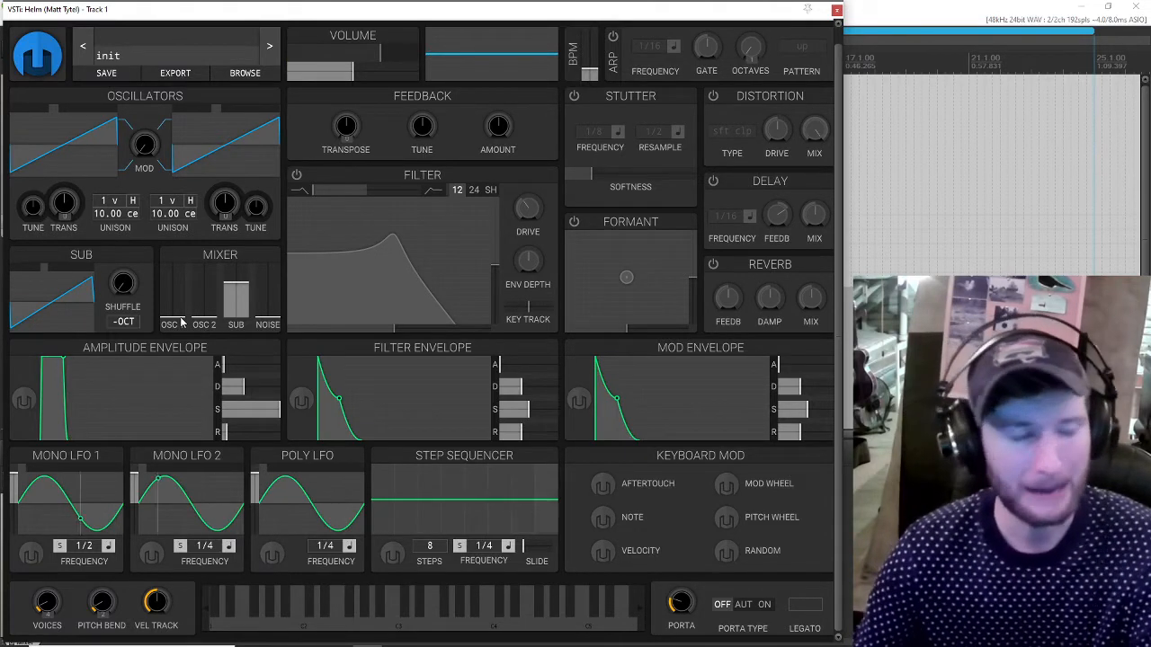
# Step: Switch the sub oscillator to a sine waveform and raise its shuffle moderately
pyautogui.moveTo(57, 279)
pyautogui.click(15, 268)
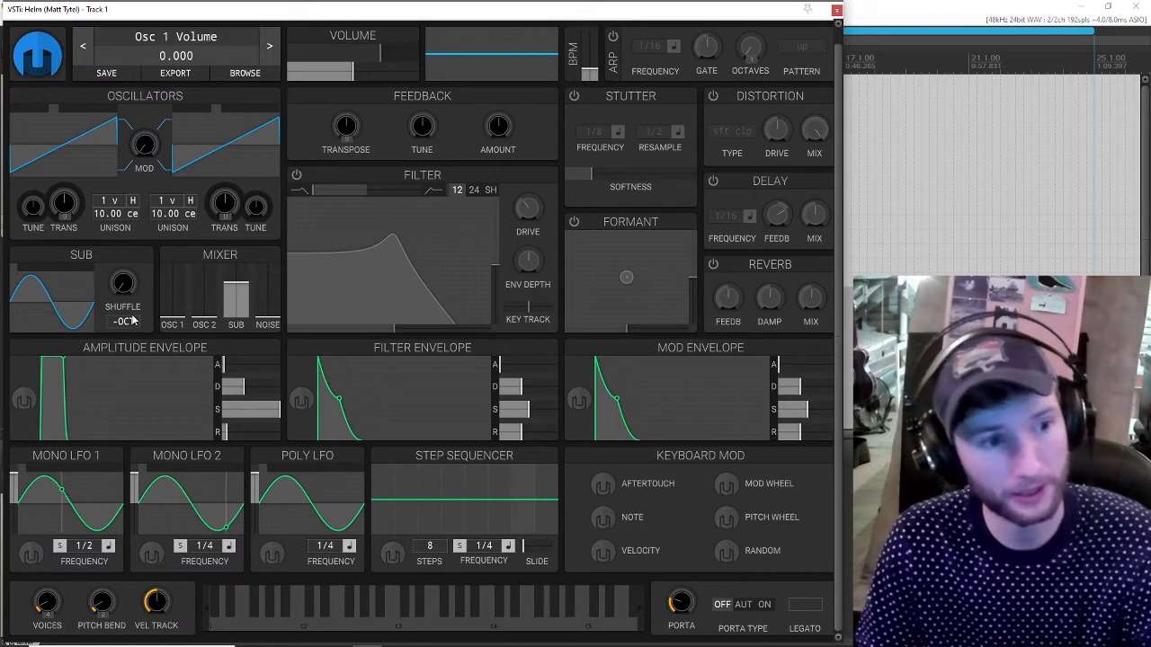
pyautogui.moveTo(134, 307)
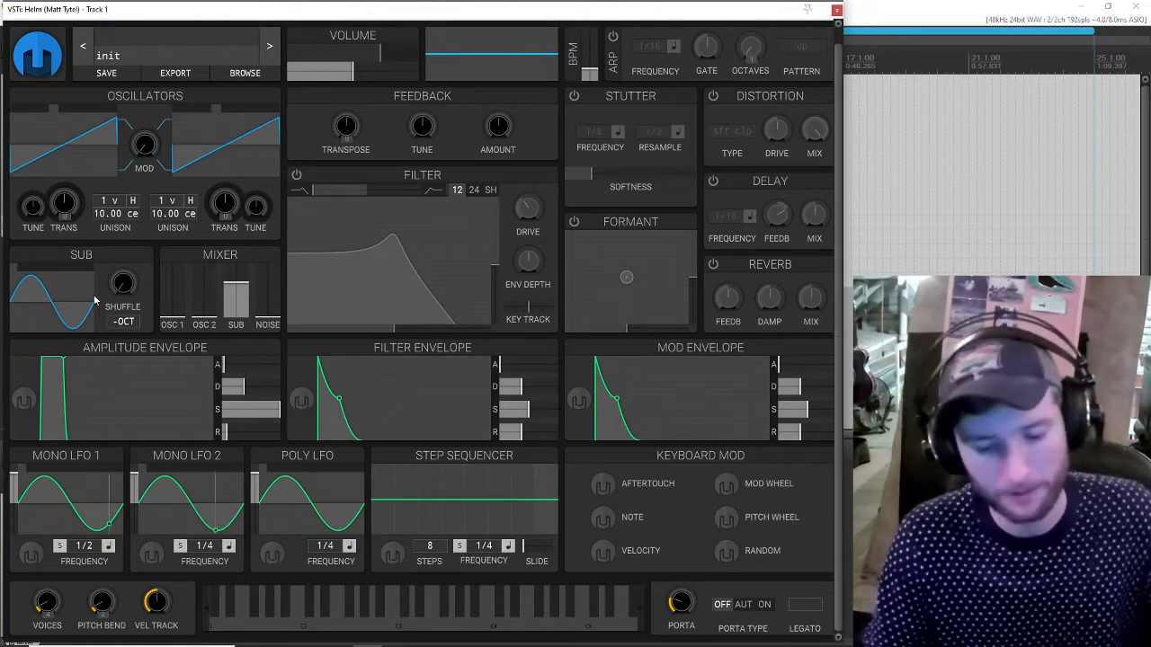
pyautogui.moveTo(129, 286)
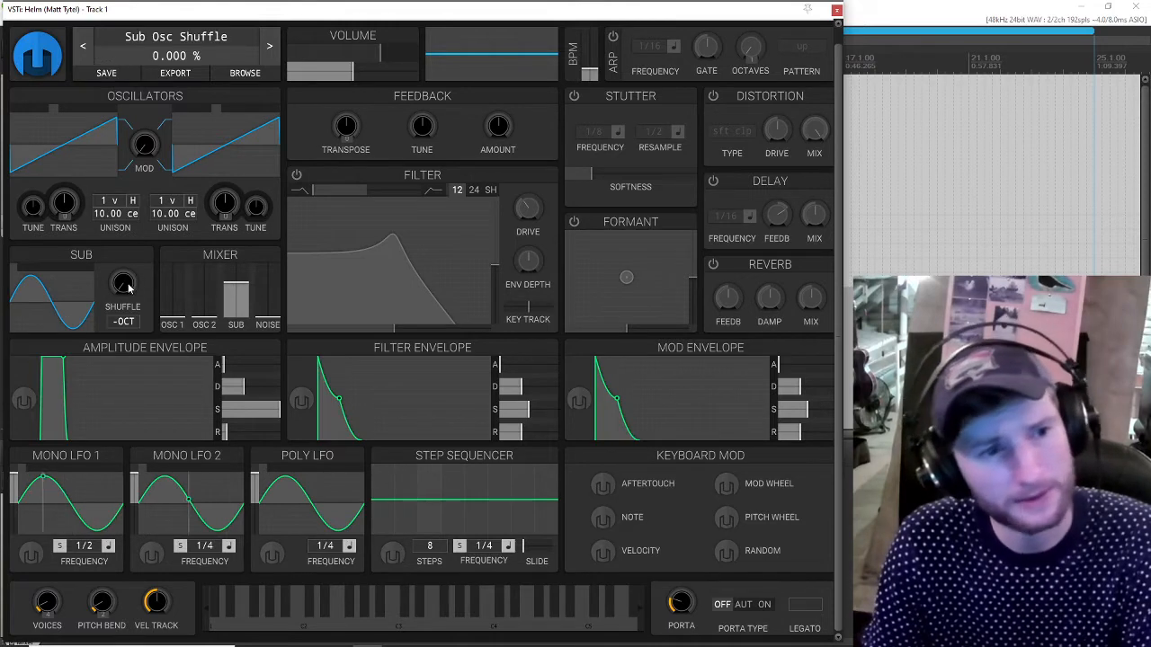
pyautogui.moveTo(127, 286)
pyautogui.mouseDown()
pyautogui.moveTo(127, 198)
pyautogui.moveTo(127, 291)
pyautogui.mouseUp()
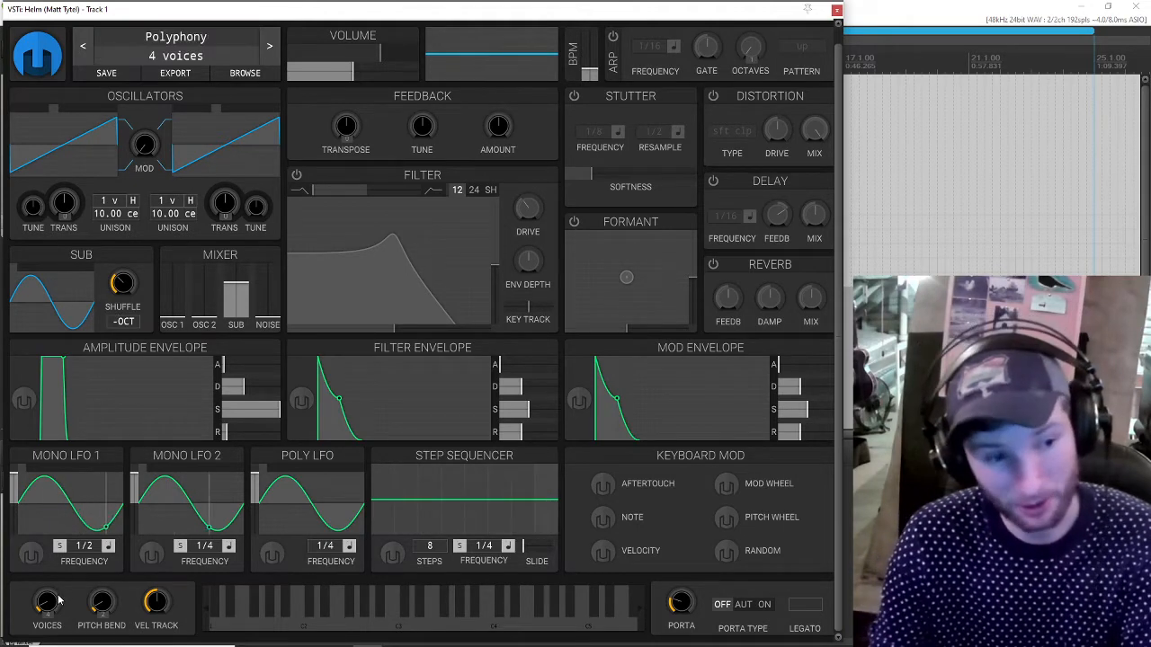
# Step: Set the polyphony to a single voice
pyautogui.moveTo(50, 603); pyautogui.dragTo(50, 635)
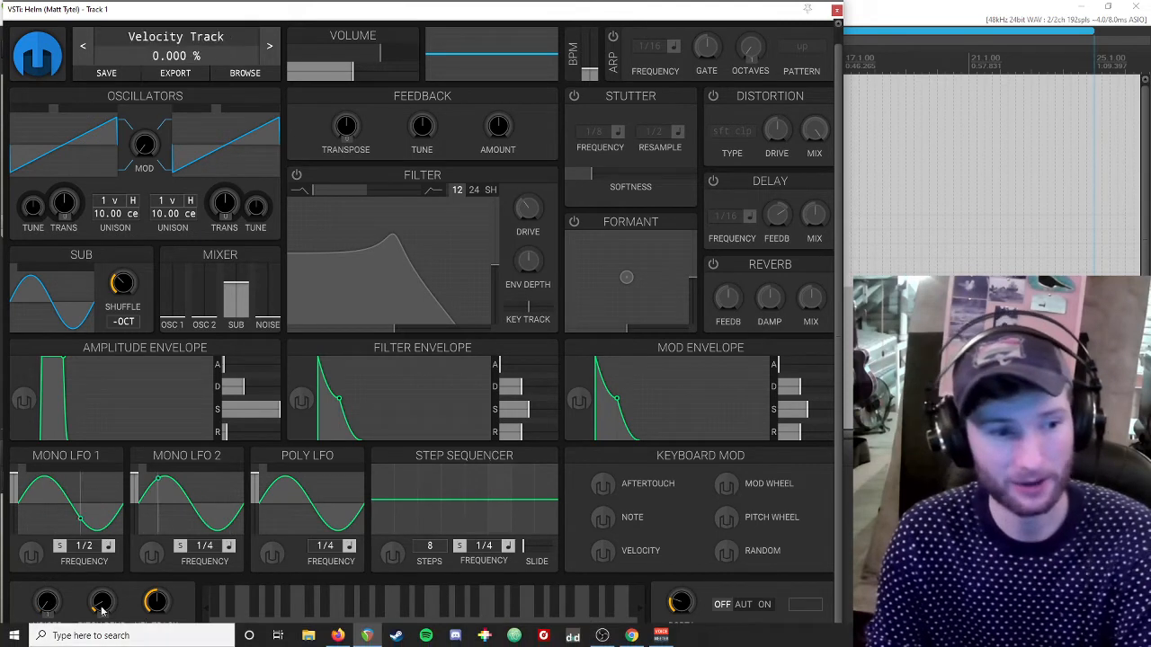
pyautogui.moveTo(51, 621); pyautogui.dragTo(52, 604)
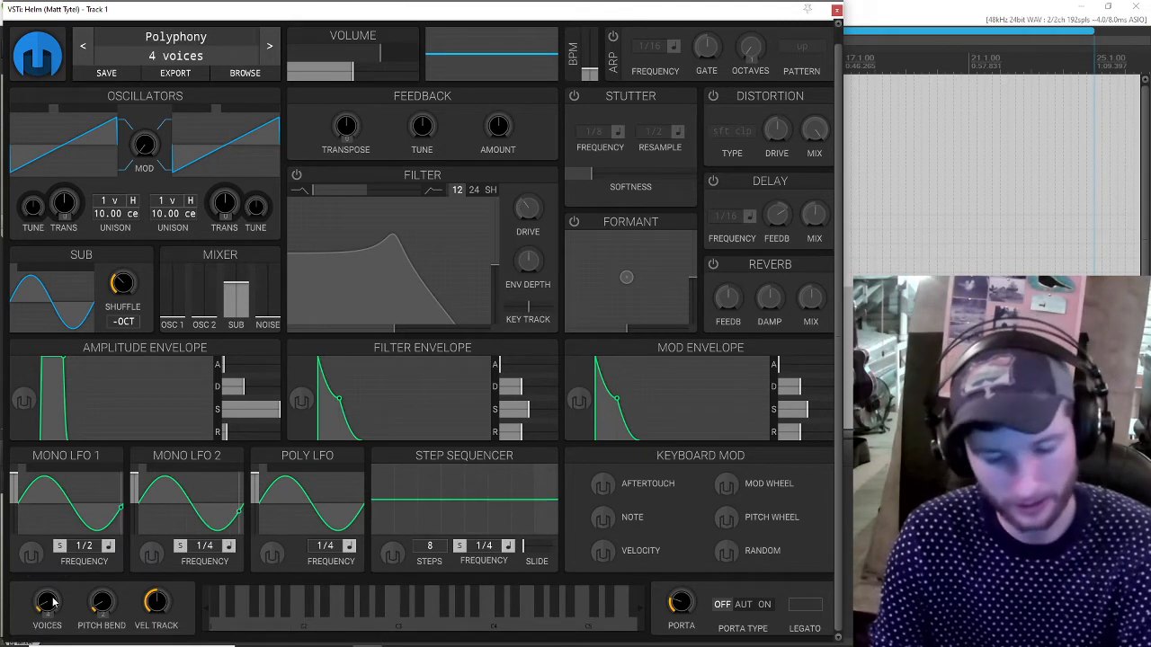
pyautogui.scroll(-2, 47, 601)
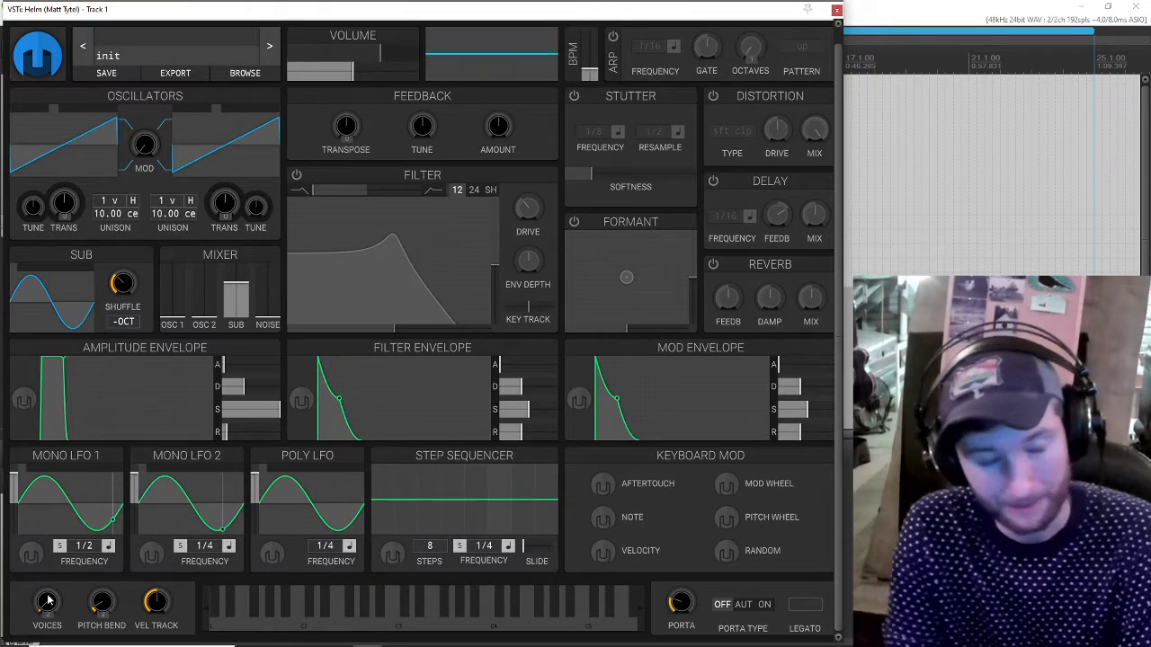
pyautogui.moveTo(49, 601)
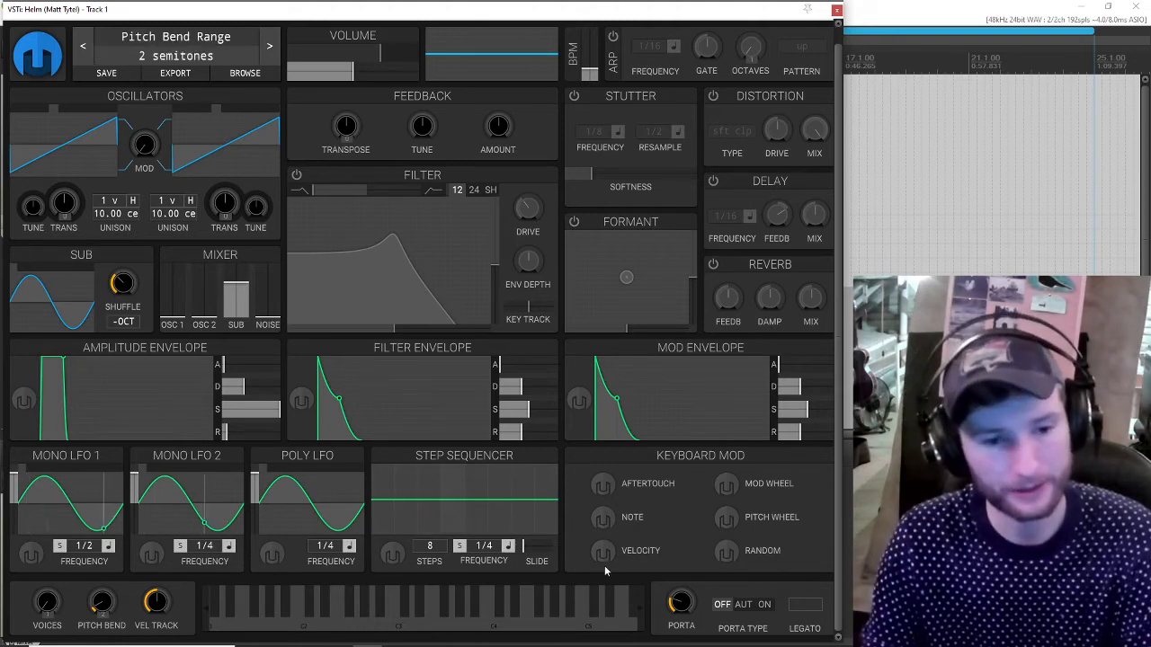
# Step: Set the portamento type to On
pyautogui.moveTo(681, 611)
pyautogui.moveTo(730, 607)
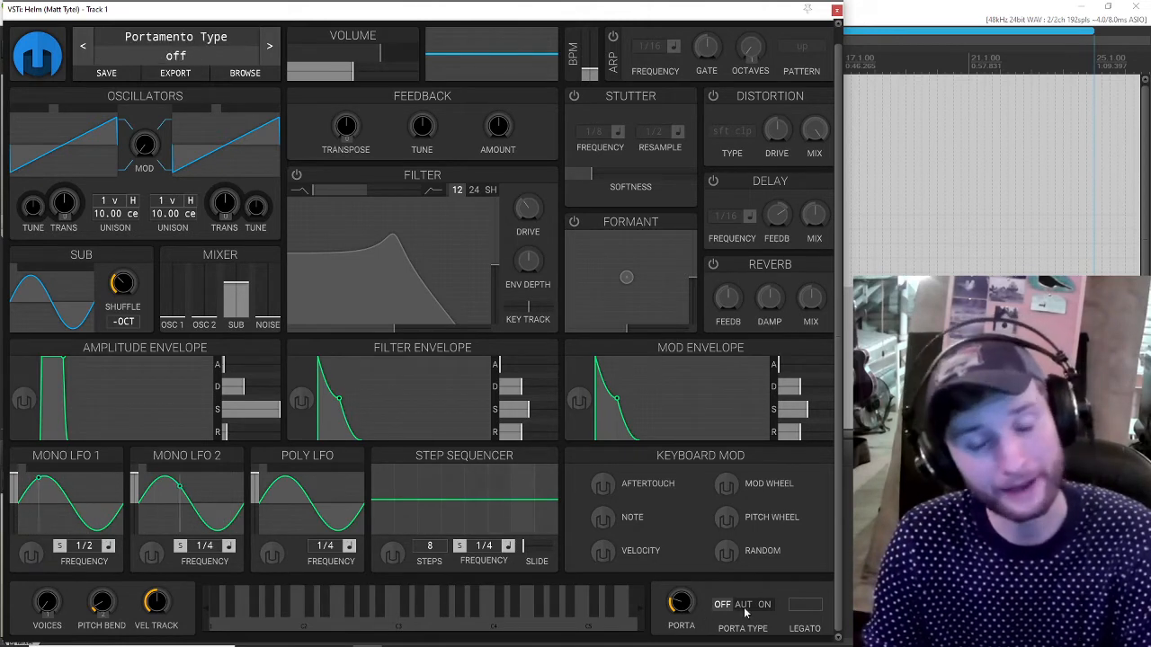
pyautogui.click(765, 605)
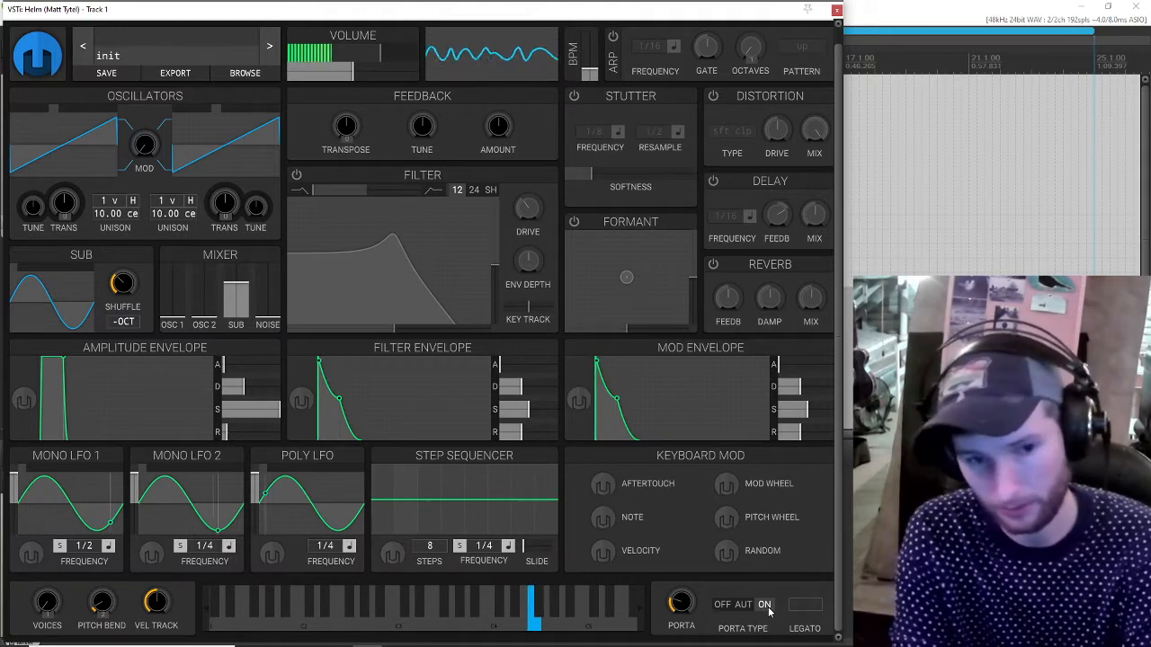
pyautogui.moveTo(681, 603)
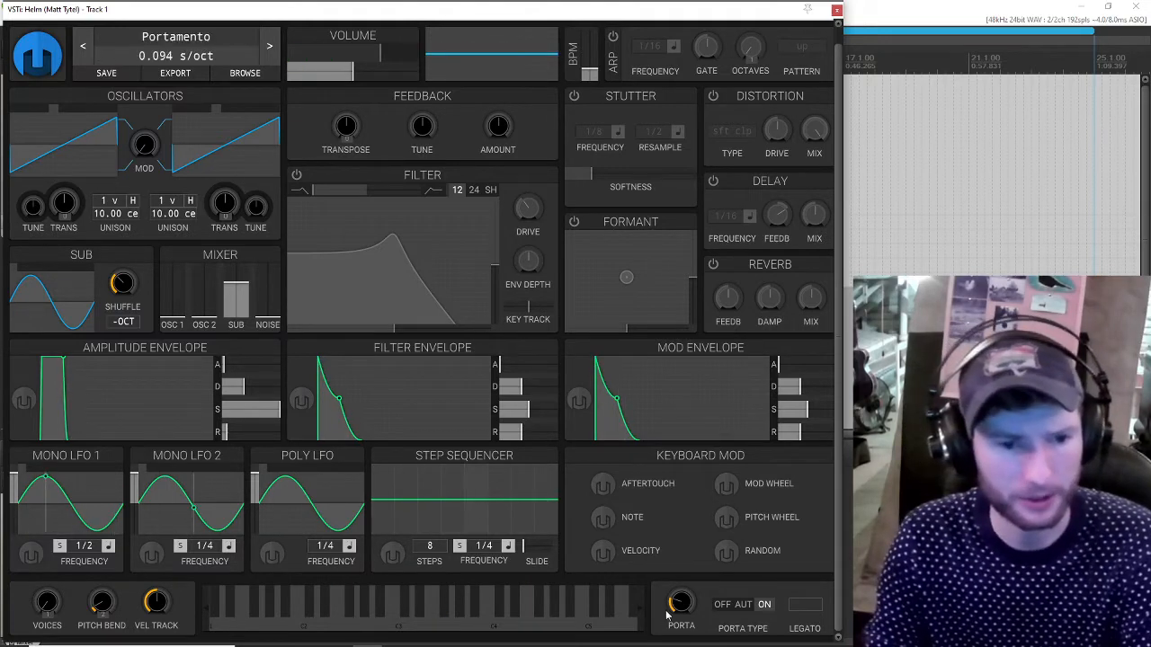
pyautogui.scroll(3, 681, 604)
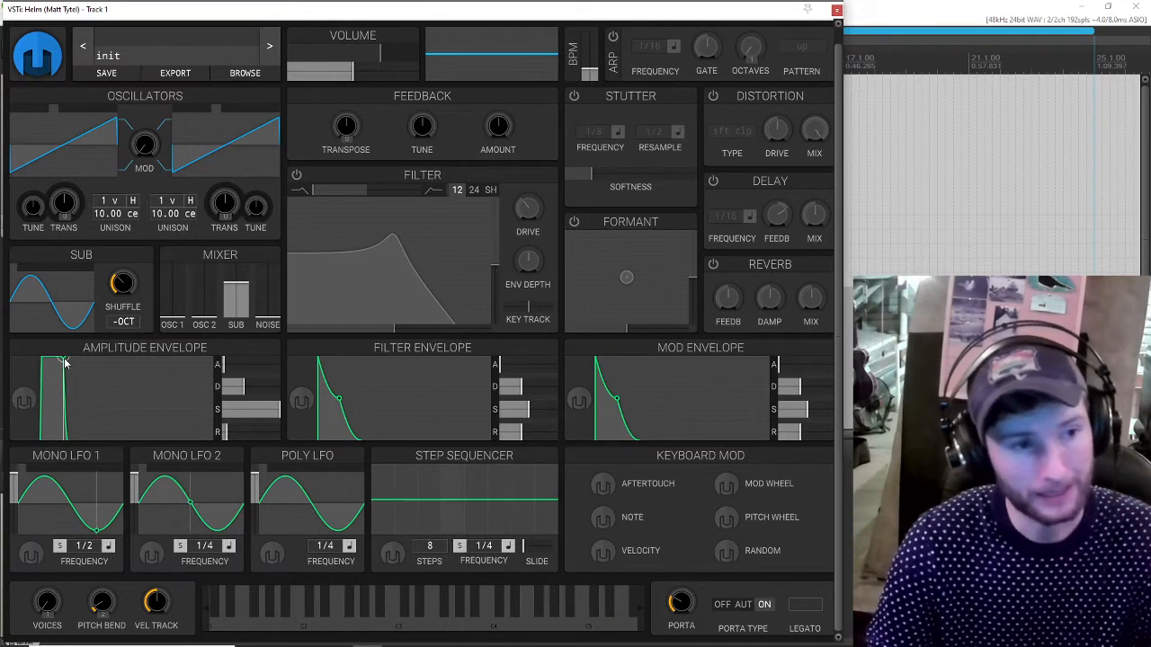
# Step: Shape the amplitude envelope with minimal attack, short decay, a sustain of 0.213 and a longer release
pyautogui.moveTo(61, 364); pyautogui.dragTo(54, 423)
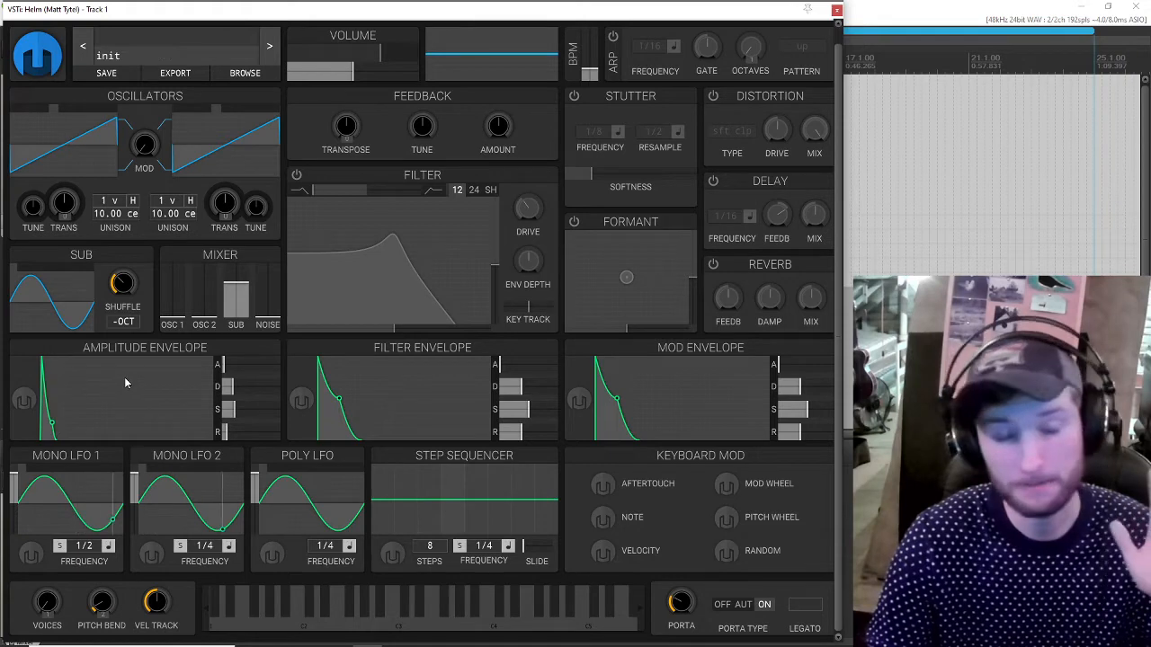
pyautogui.moveTo(225, 364)
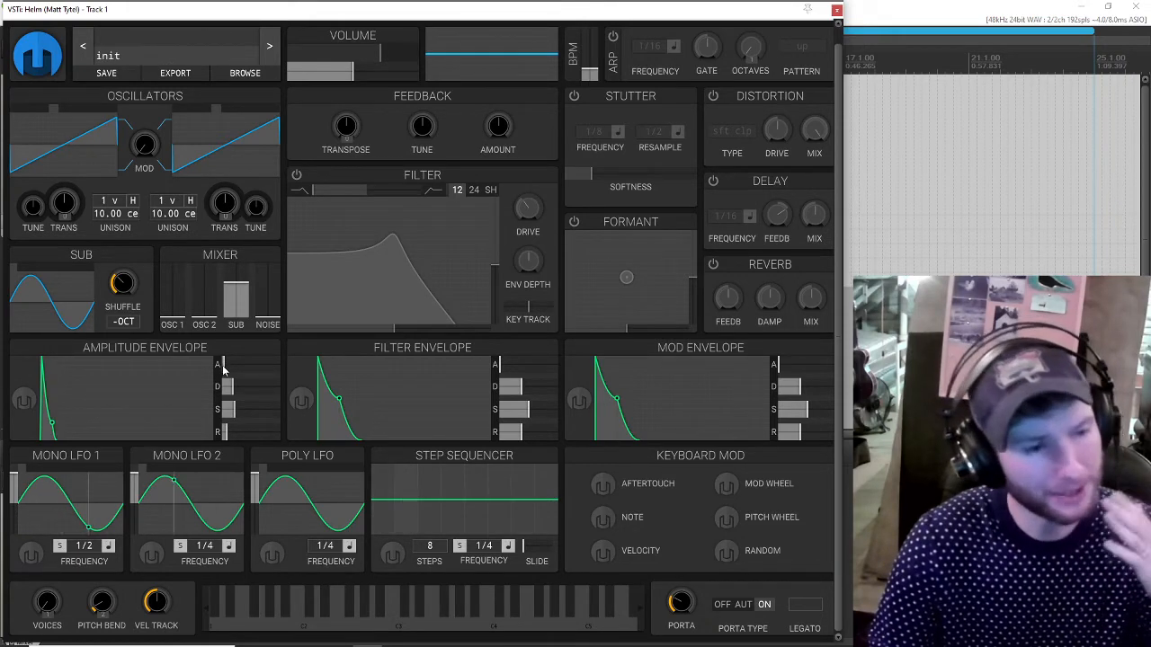
pyautogui.moveTo(224, 368); pyautogui.dragTo(223, 370)
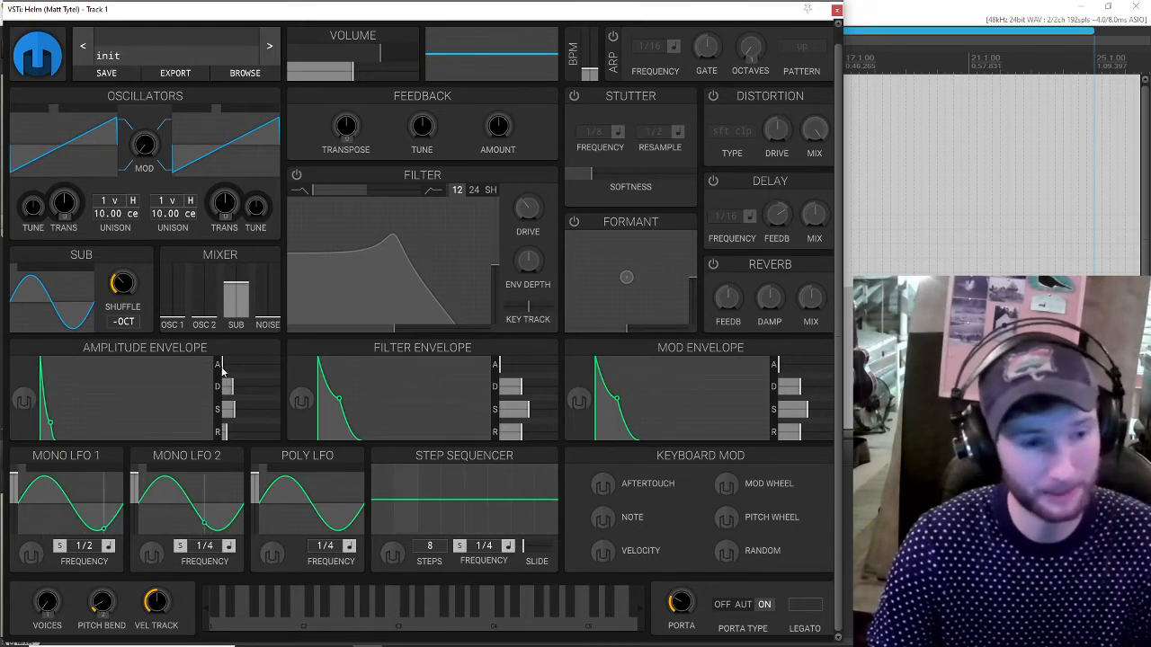
pyautogui.moveTo(223, 371)
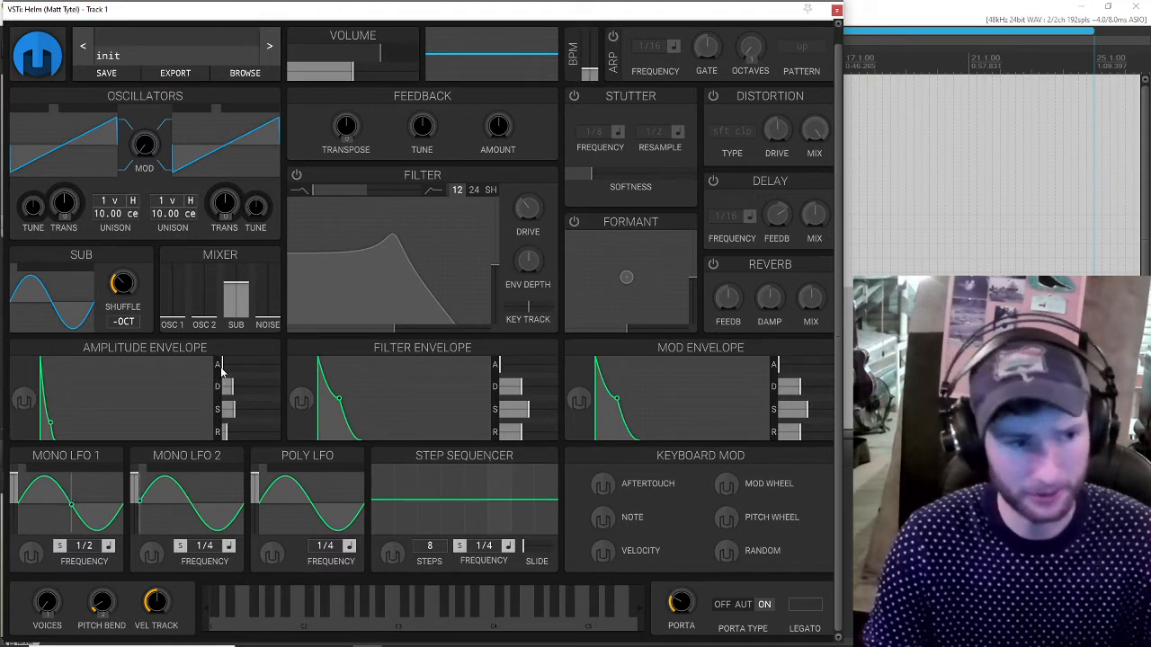
pyautogui.moveTo(232, 411)
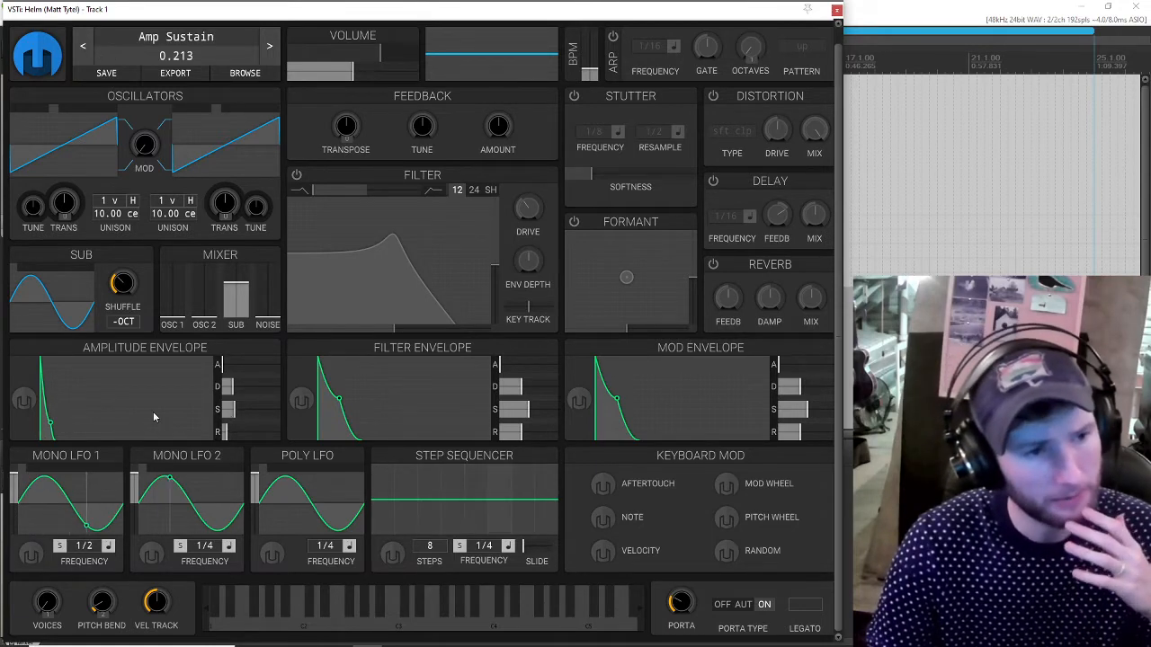
pyautogui.moveTo(229, 435)
pyautogui.moveTo(229, 435); pyautogui.dragTo(251, 438)
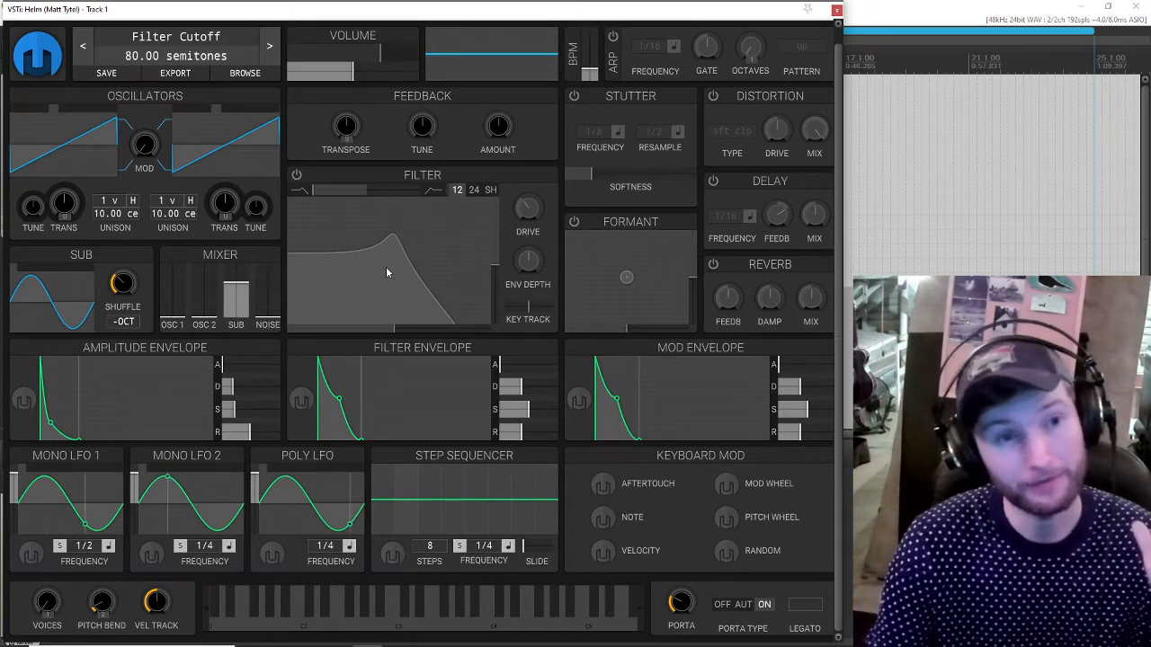
# Step: Enable the filter, move its cutoff to 106.9 semitones with more resonance, and increase the drive and envelope depth
pyautogui.click(297, 177)
pyautogui.moveTo(385, 249); pyautogui.dragTo(452, 242)
pyautogui.moveTo(528, 261)
pyautogui.mouseDown()
pyautogui.moveTo(528, 232)
pyautogui.moveTo(528, 252)
pyautogui.mouseUp()
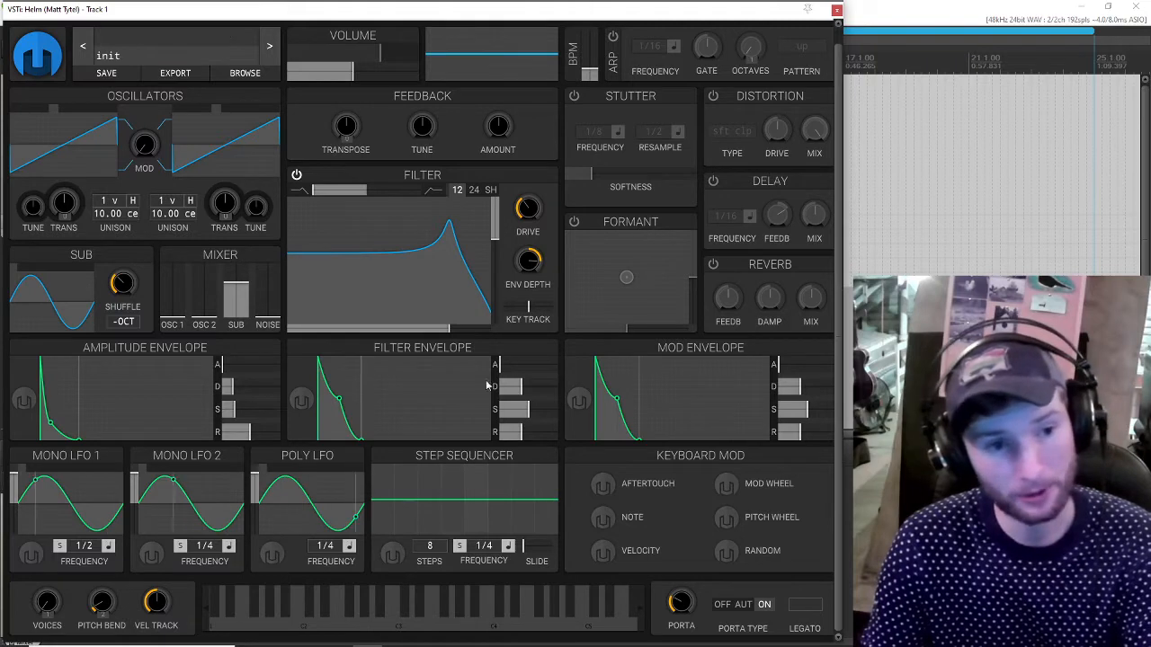
# Step: Shorten the filter envelope's decay and bring its sustain and release down to zero
pyautogui.moveTo(518, 386); pyautogui.dragTo(485, 438)
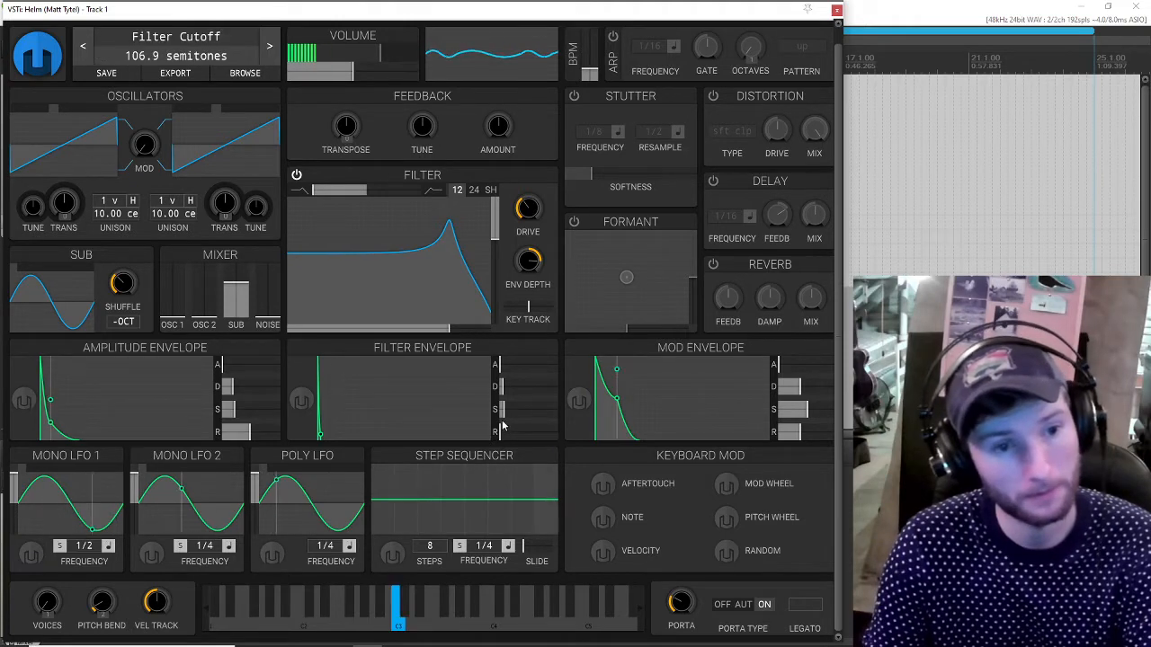
pyautogui.moveTo(502, 414); pyautogui.dragTo(495, 417)
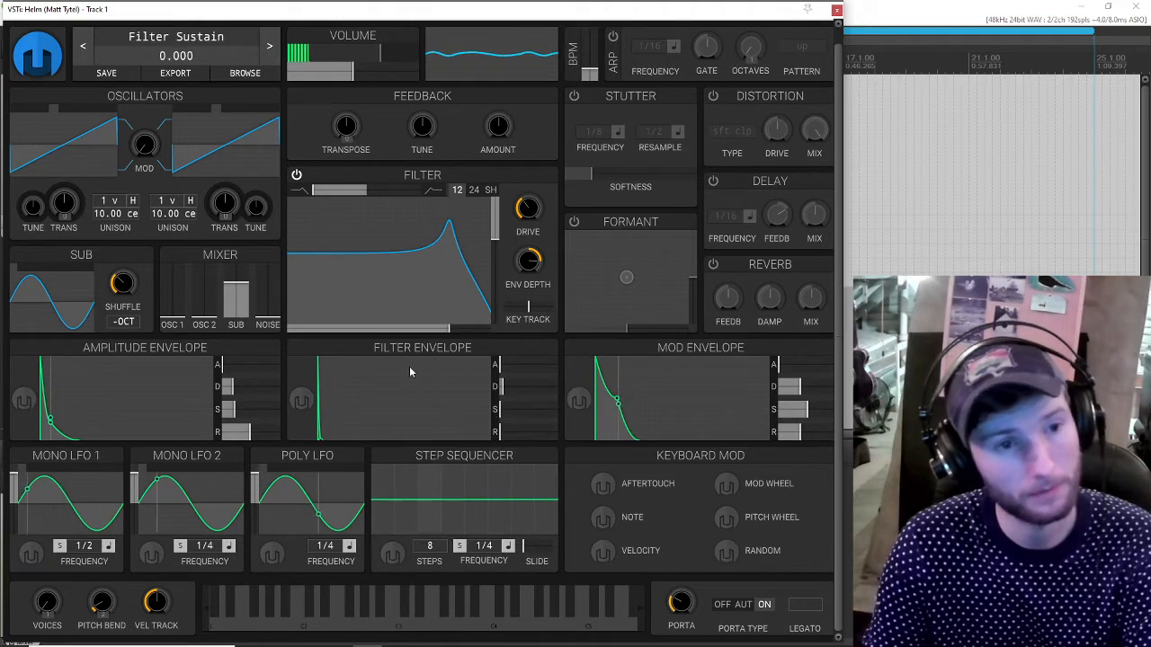
# Step: Lower the filter cutoff, set its envelope depth to 128 semitones and increase the drive, keeping the filter envelope's decay at 0.043 secs
pyautogui.moveTo(436, 284); pyautogui.dragTo(367, 278)
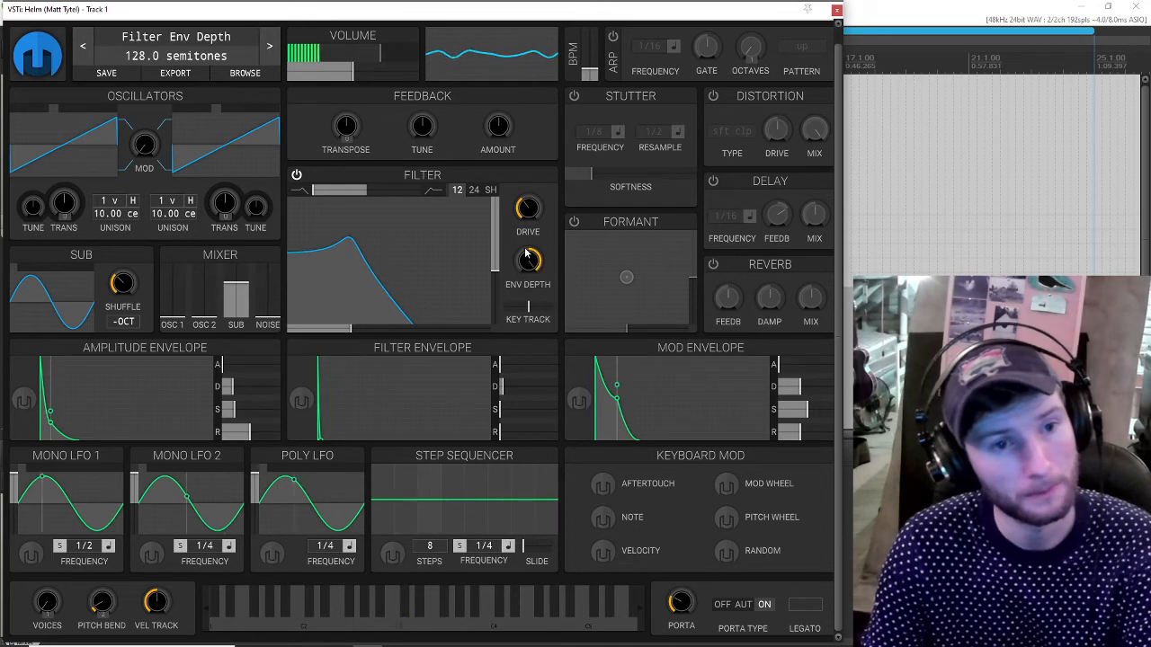
pyautogui.moveTo(528, 208); pyautogui.dragTo(528, 189)
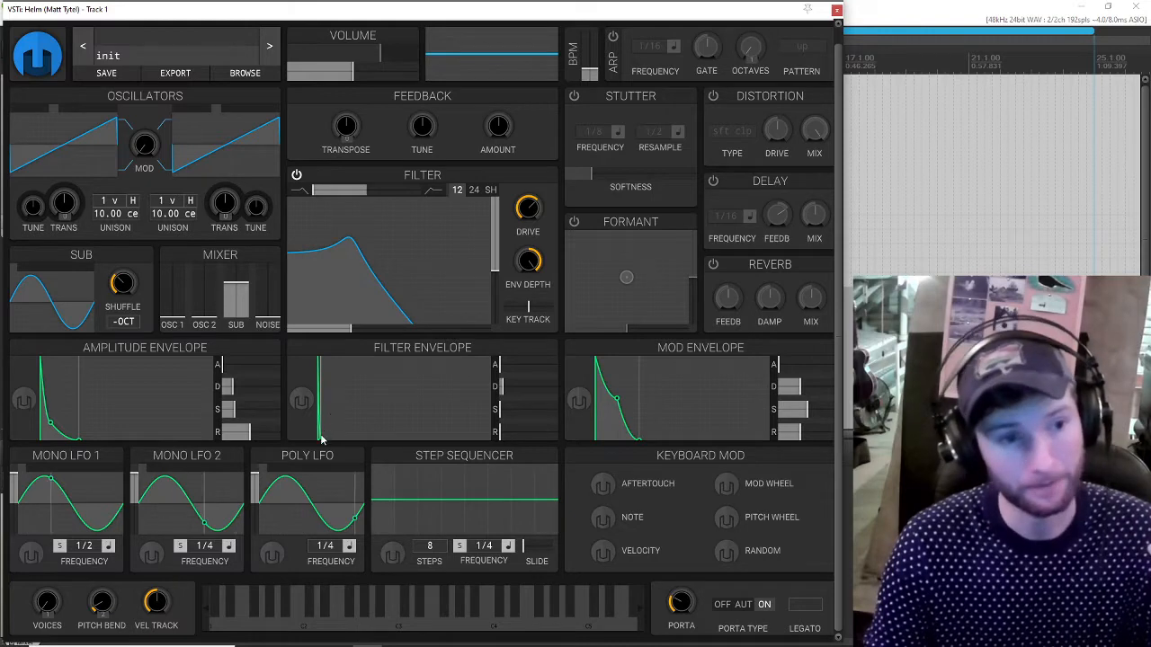
pyautogui.moveTo(321, 423)
pyautogui.mouseDown()
pyautogui.moveTo(349, 441)
pyautogui.moveTo(314, 443)
pyautogui.mouseUp()
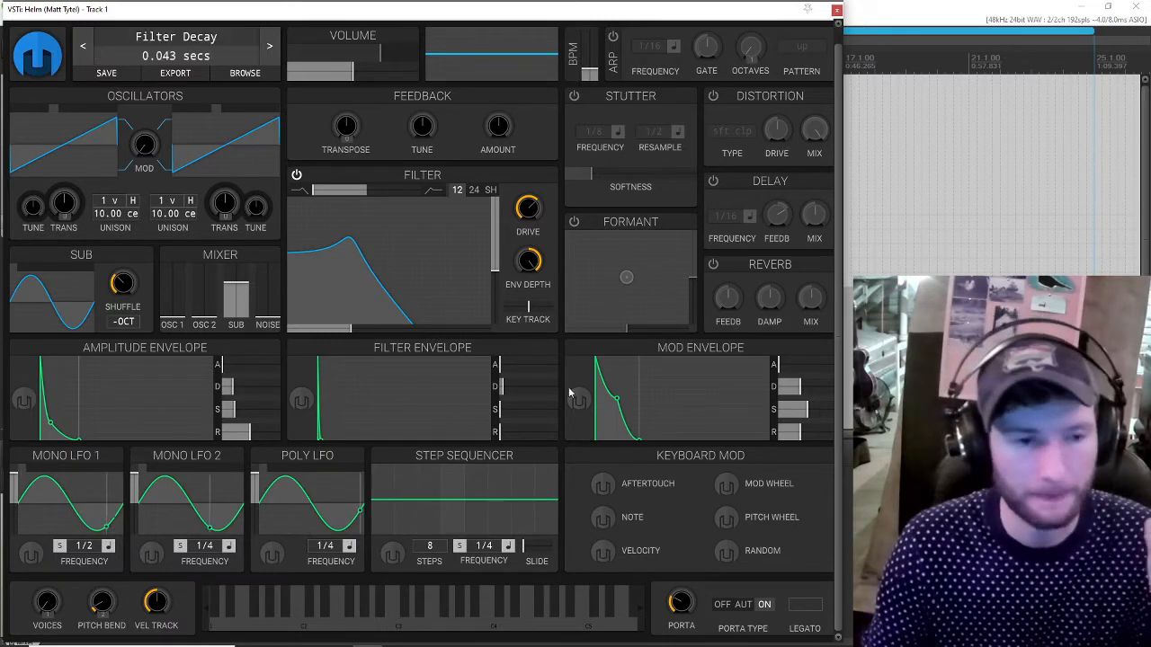
# Step: Set the mod envelope's decay to 0.248 secs with sustain and release at zero
pyautogui.moveTo(635, 438); pyautogui.dragTo(604, 412)
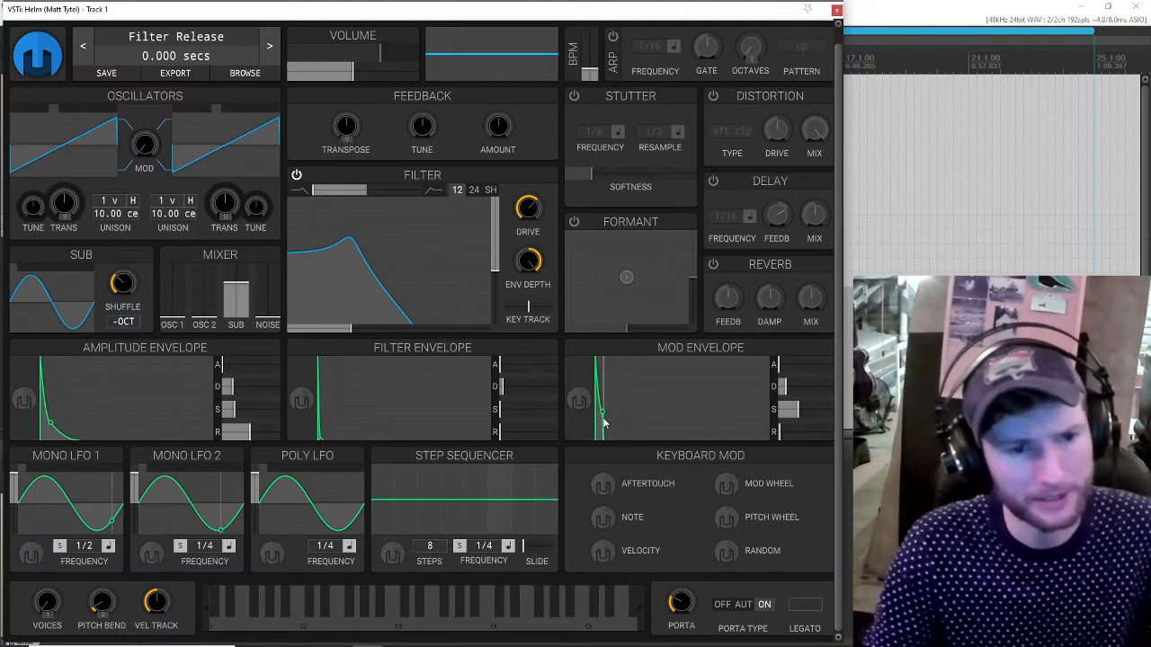
pyautogui.moveTo(603, 415); pyautogui.dragTo(617, 455)
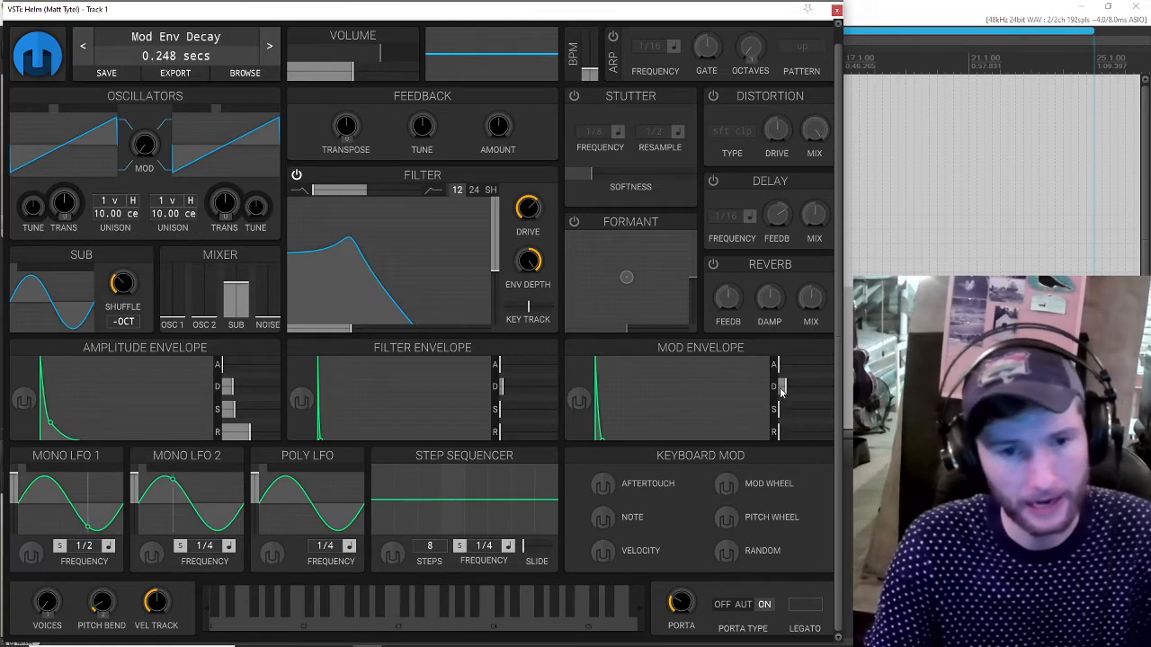
# Step: Assign the mod envelope to the mixer's noise volume with a modulation amount of 0.138
pyautogui.moveTo(270, 317)
pyautogui.mouseDown()
pyautogui.moveTo(270, 268)
pyautogui.moveTo(274, 326)
pyautogui.mouseUp()
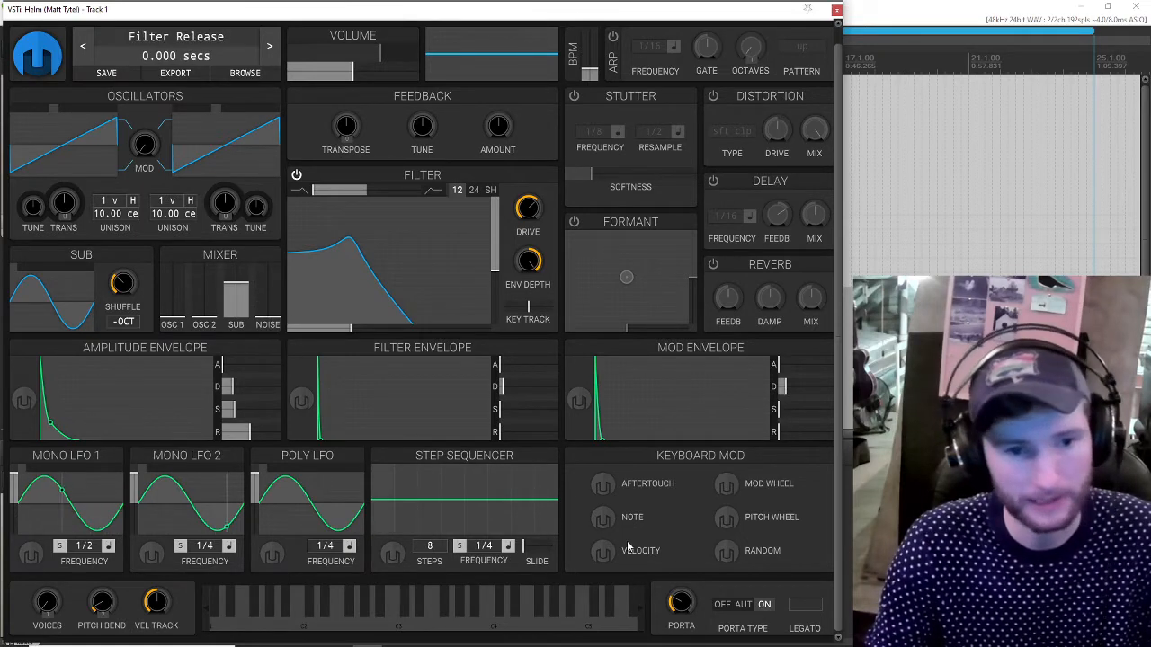
pyautogui.click(582, 406)
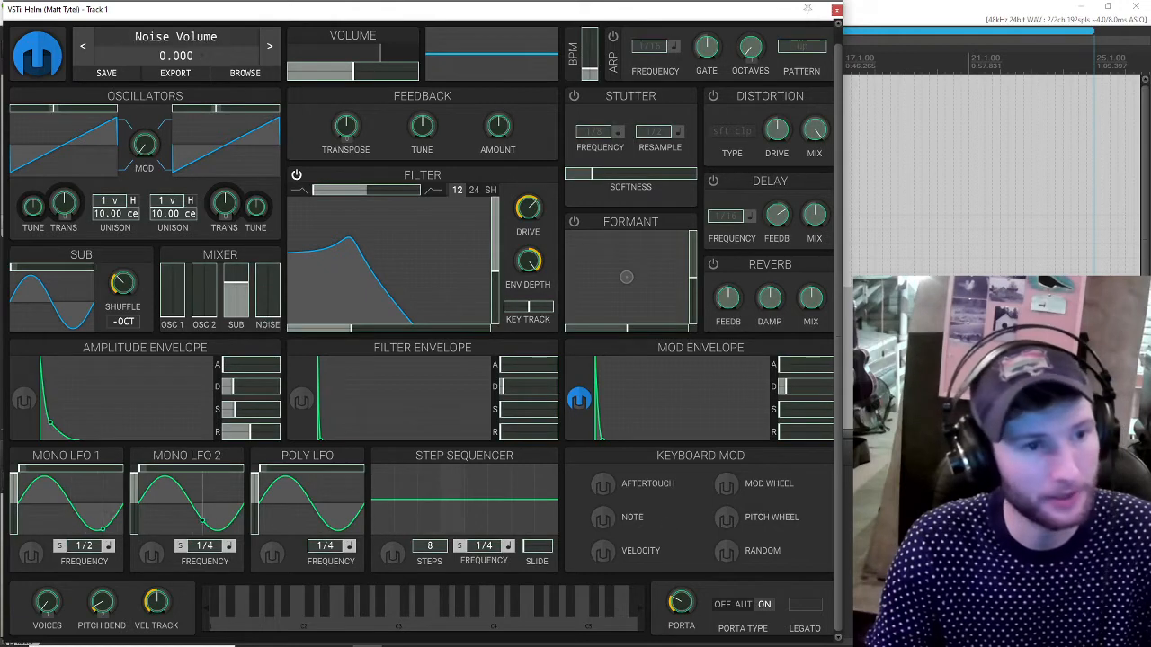
pyautogui.moveTo(268, 308); pyautogui.dragTo(268, 293)
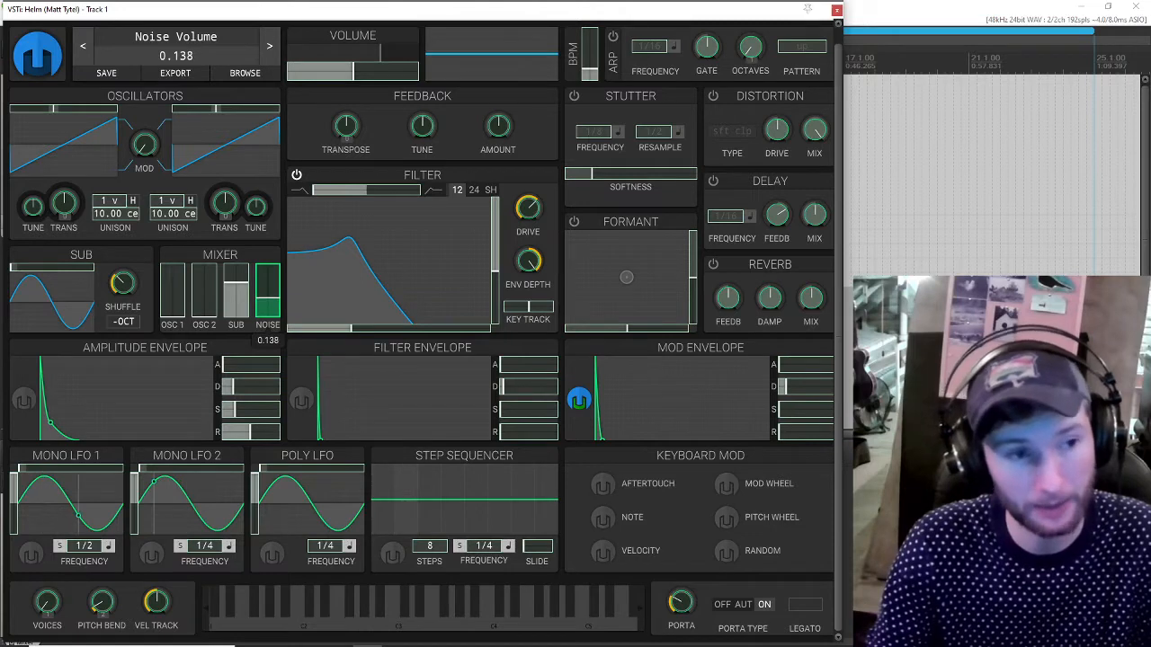
pyautogui.click(578, 402)
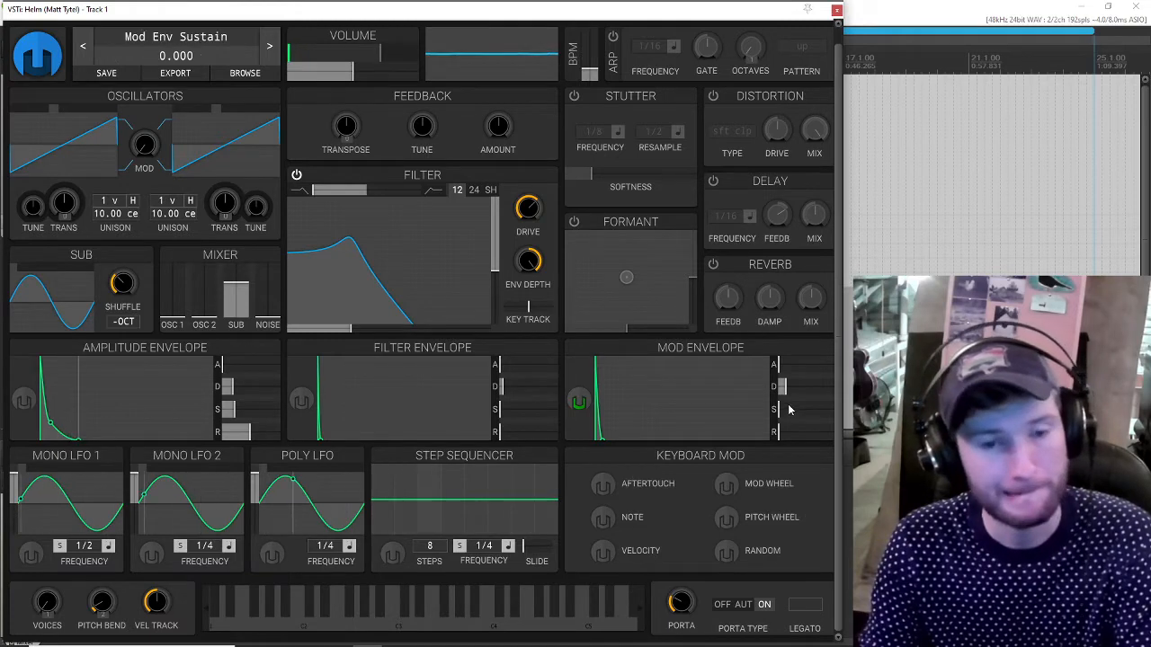
# Step: Reduce the mod envelope's modulation of the noise volume to 0.027 and shorten the mod envelope's decay
pyautogui.moveTo(579, 401); pyautogui.dragTo(270, 316)
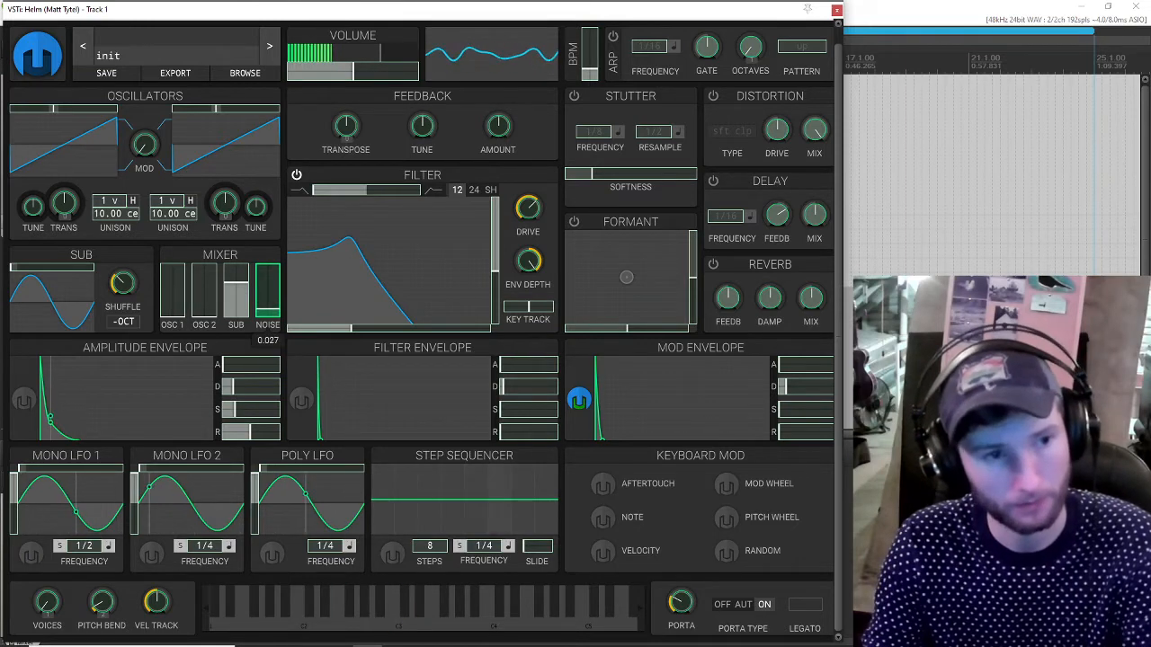
pyautogui.click(578, 402)
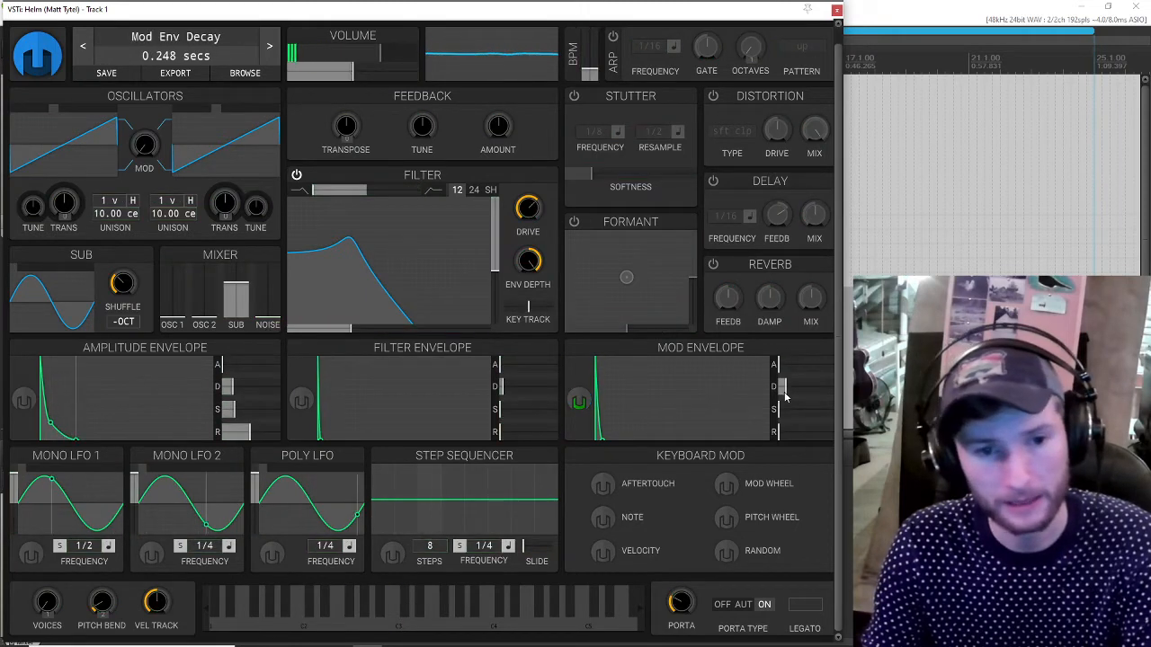
pyautogui.moveTo(784, 393); pyautogui.dragTo(783, 394)
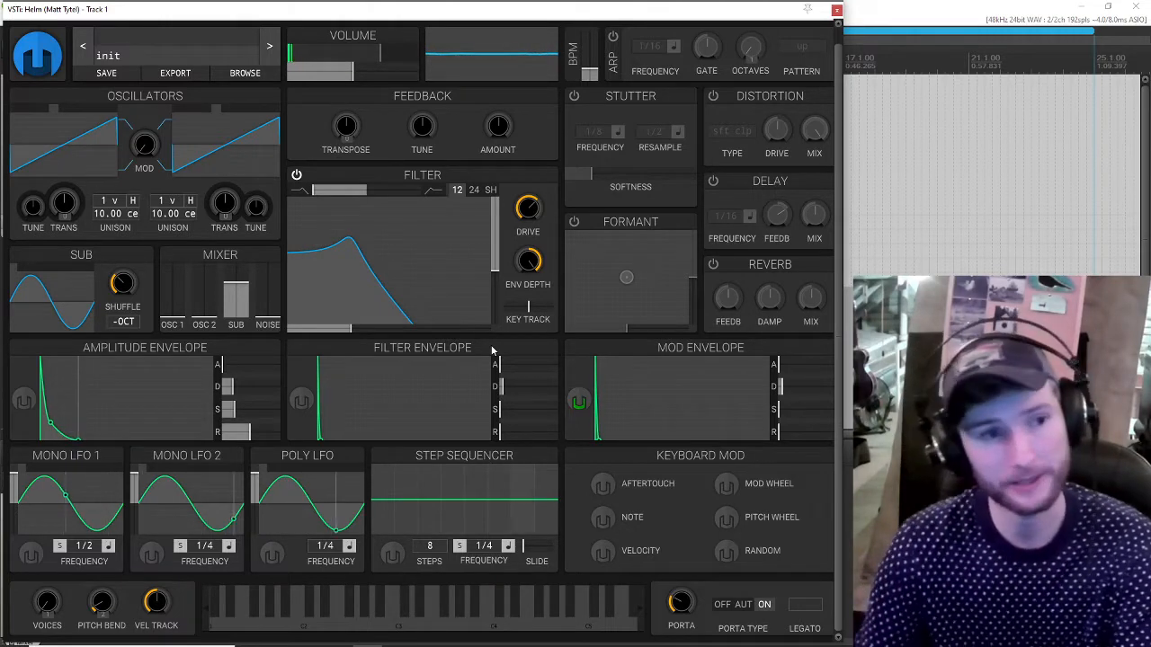
# Step: Compare the patch with and without the filter and reduce the filter's envelope depth
pyautogui.click(297, 175)
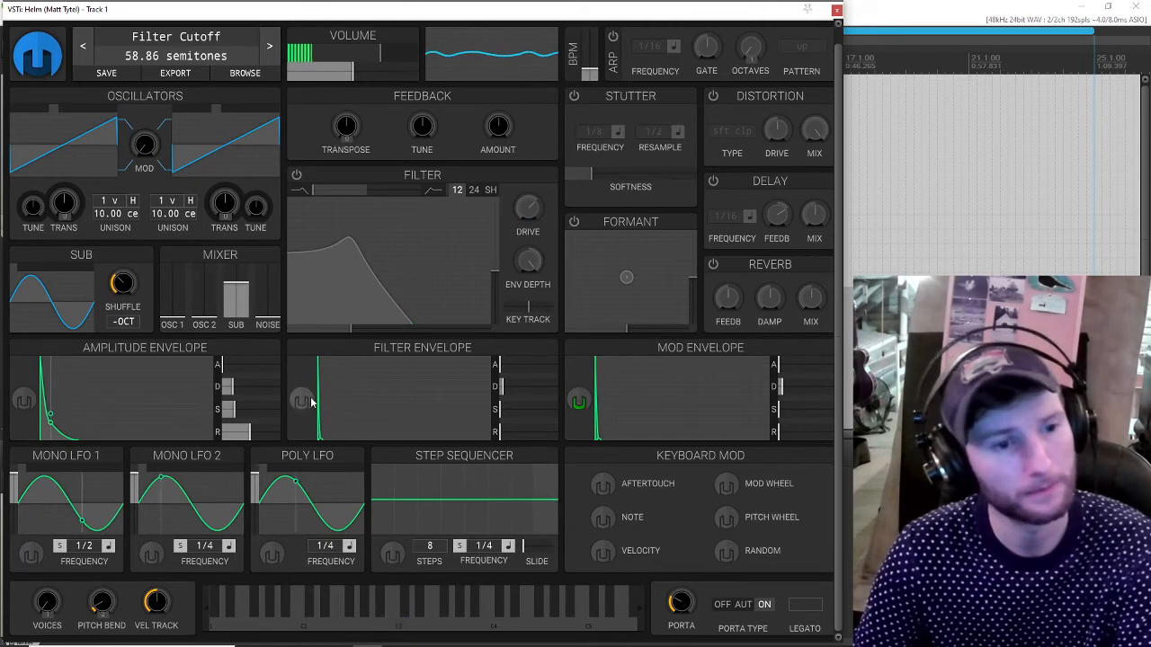
pyautogui.click(297, 174)
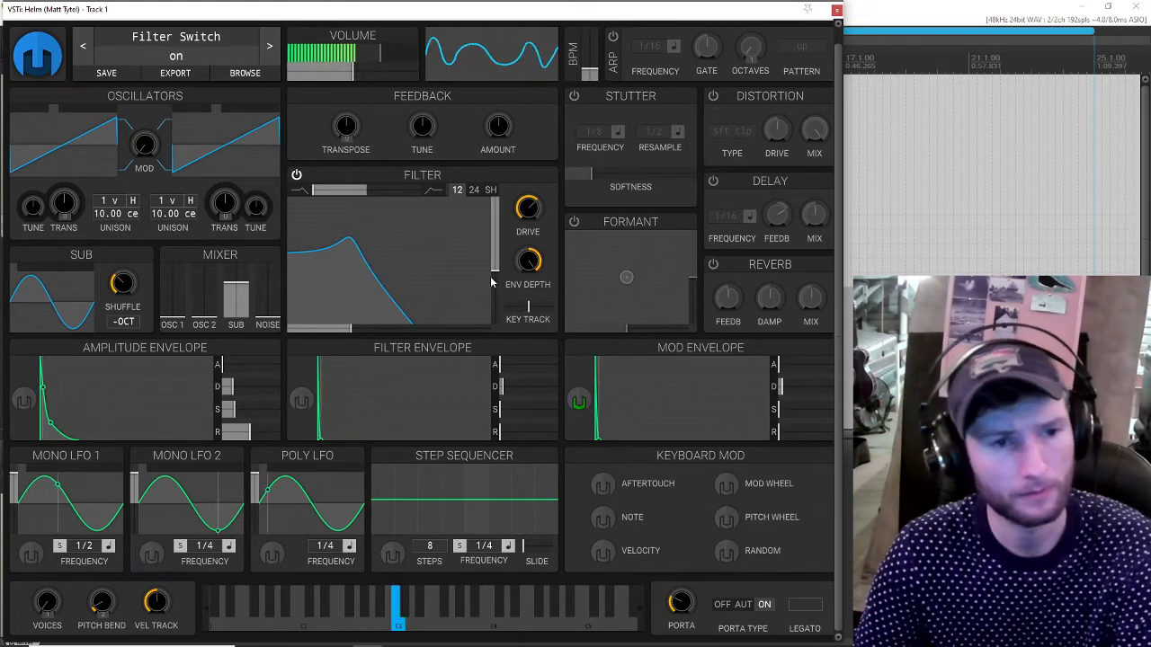
pyautogui.moveTo(528, 261); pyautogui.dragTo(529, 288)
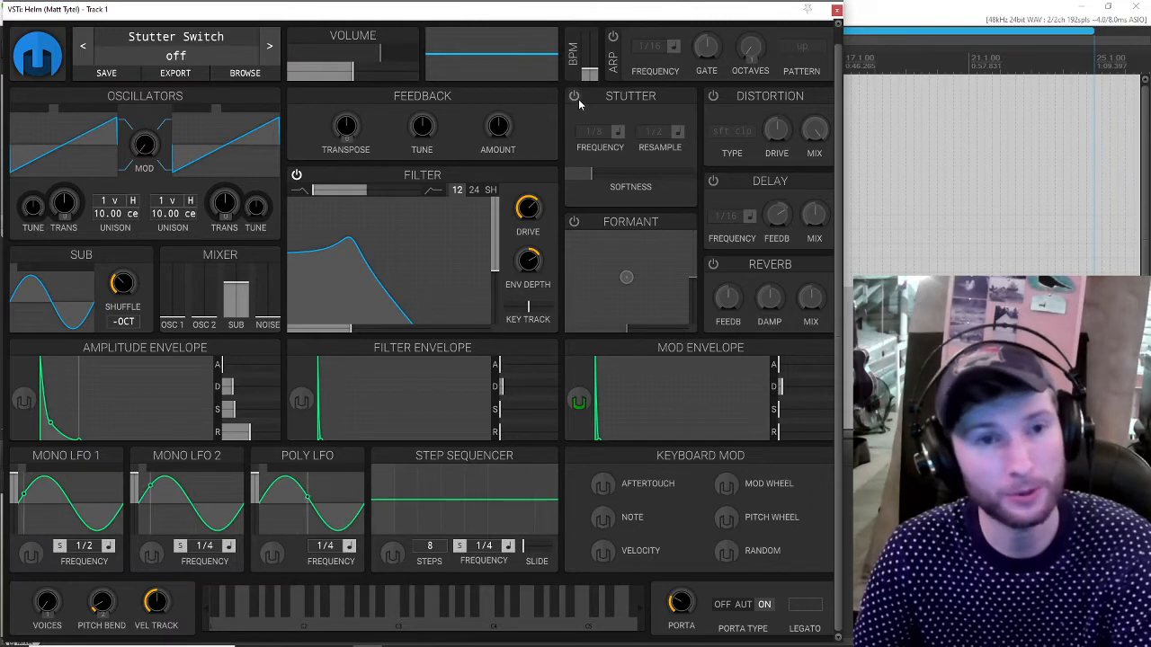
# Step: Enable the soft-clip distortion and set its drive to 24.72 dB, with the filter bypassed for the final adjustment
pyautogui.click(711, 97)
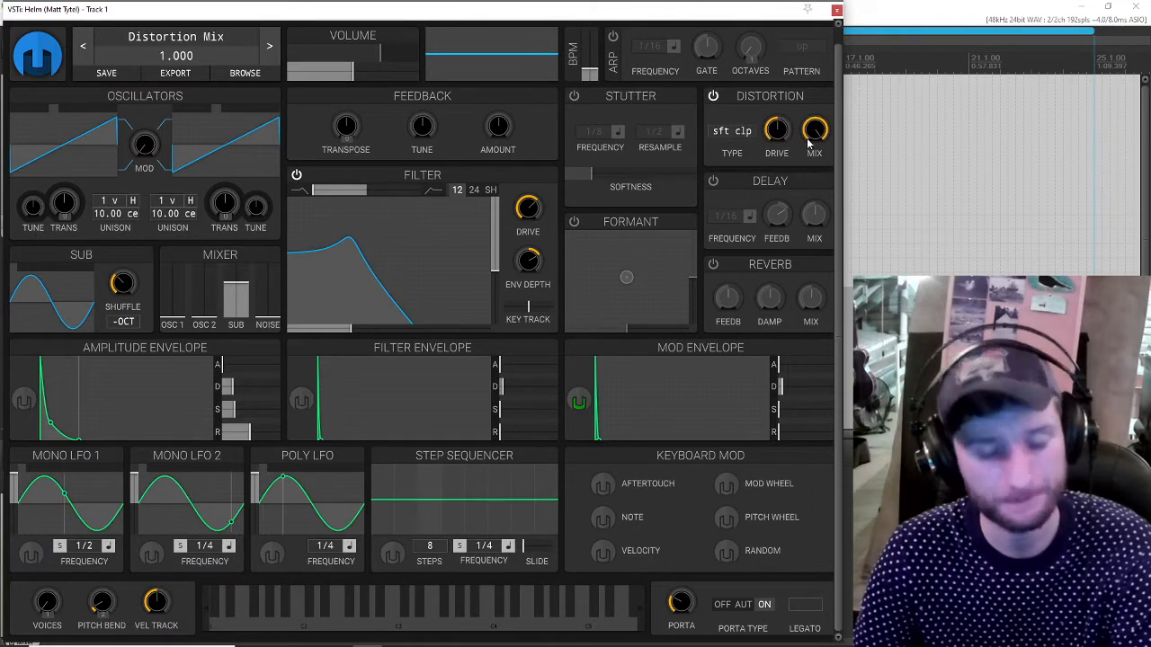
pyautogui.moveTo(776, 130)
pyautogui.mouseDown()
pyautogui.moveTo(776, 99)
pyautogui.moveTo(782, 139)
pyautogui.mouseUp()
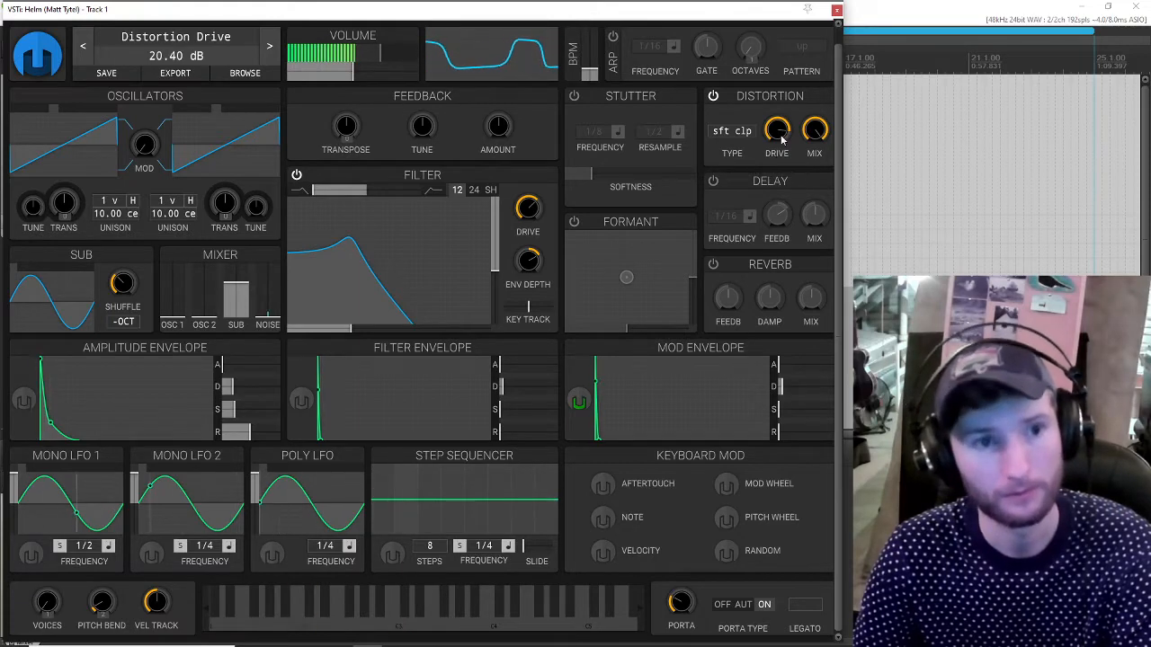
pyautogui.click(297, 175)
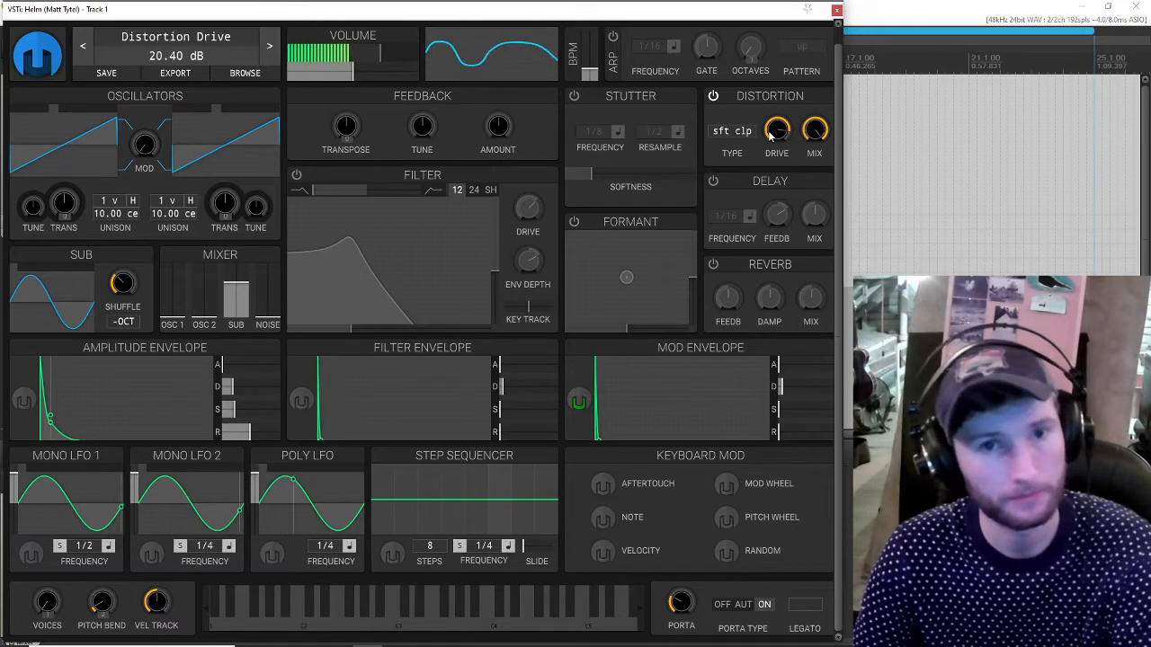
pyautogui.moveTo(777, 130); pyautogui.dragTo(777, 119)
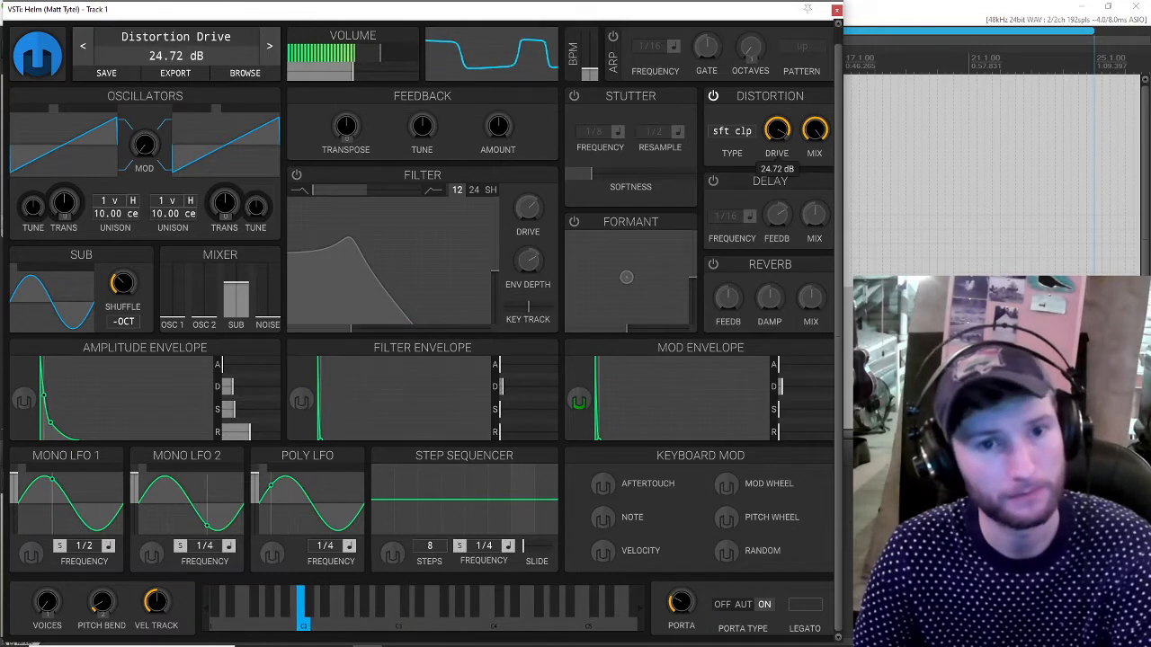
# Step: Re-enable the filter with zero envelope depth and modulate its cutoff from the amplitude envelope by 21.33 semitones, adjusting the base cutoff
pyautogui.click(297, 175)
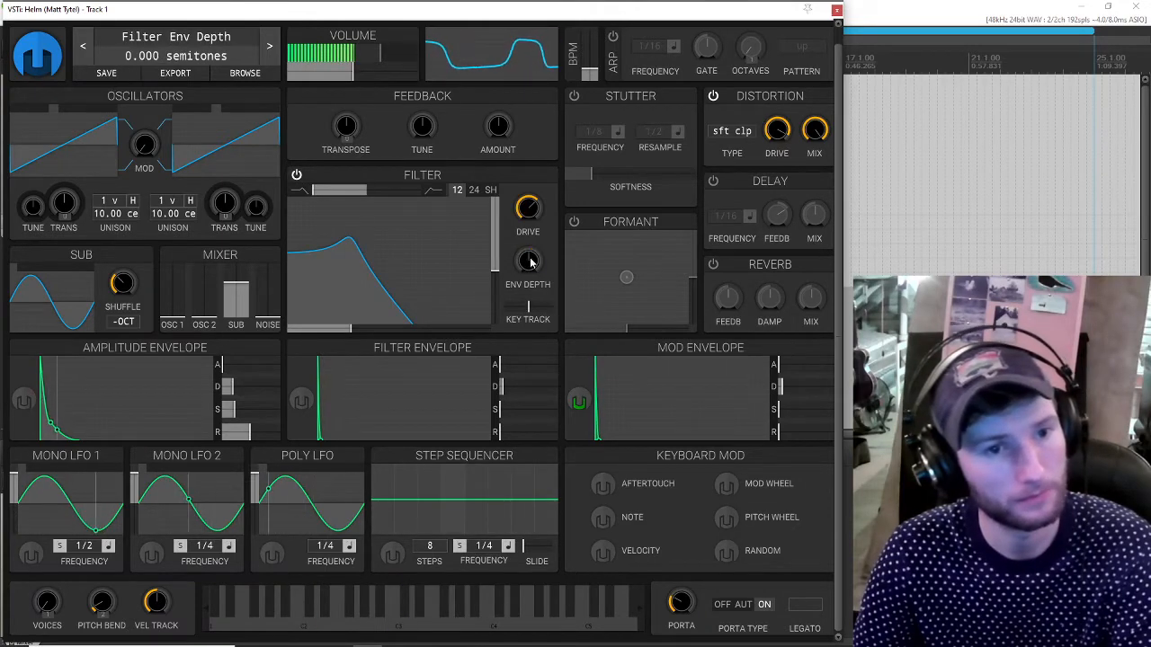
pyautogui.moveTo(383, 256); pyautogui.dragTo(371, 278)
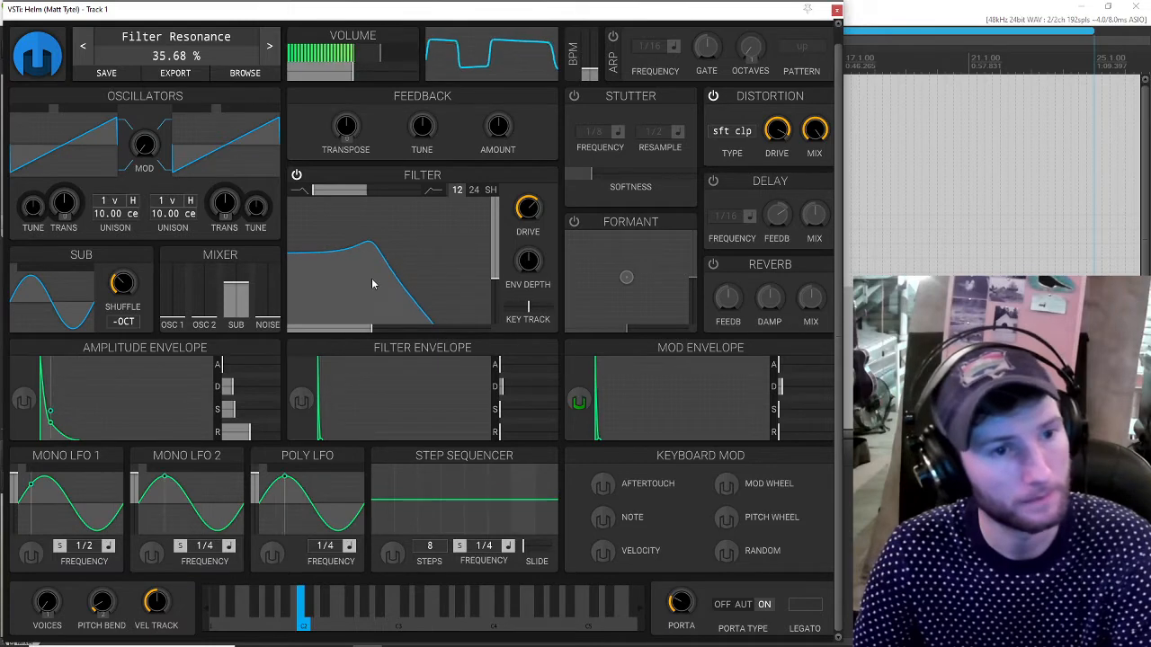
pyautogui.click(23, 399)
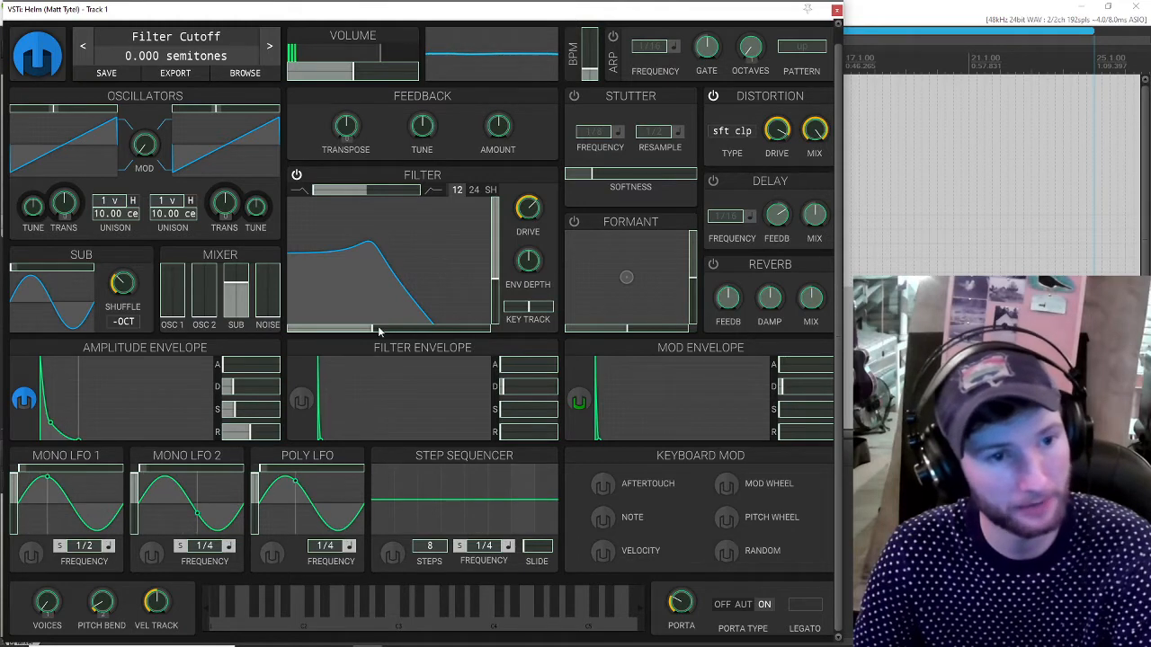
pyautogui.moveTo(378, 329); pyautogui.dragTo(415, 330)
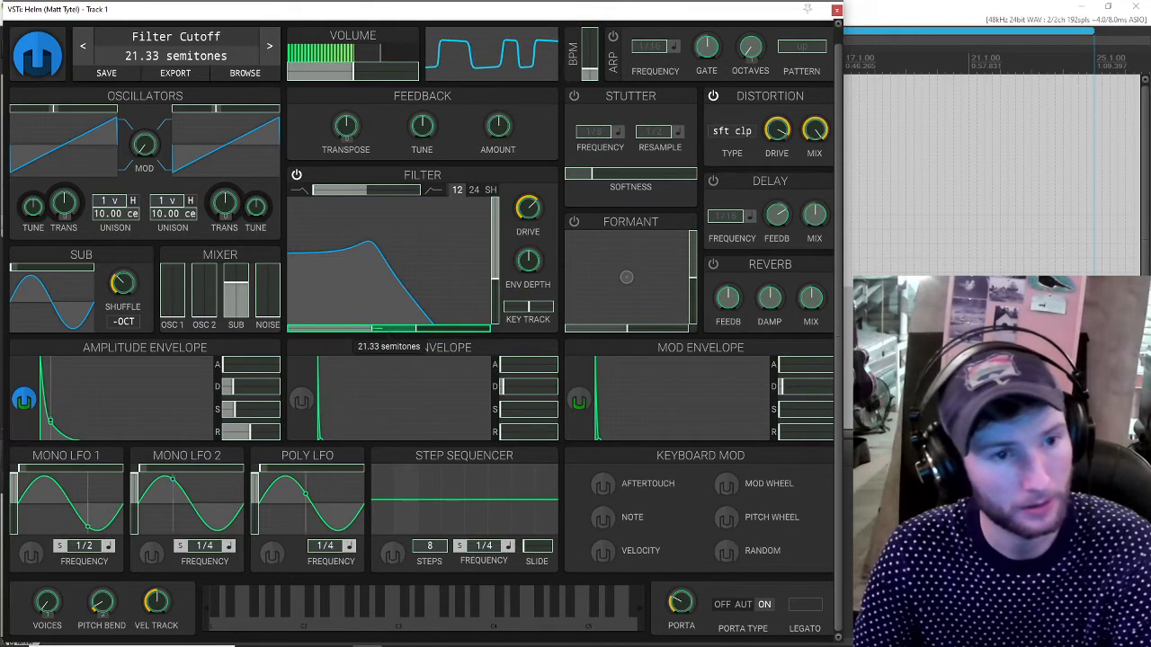
pyautogui.click(25, 402)
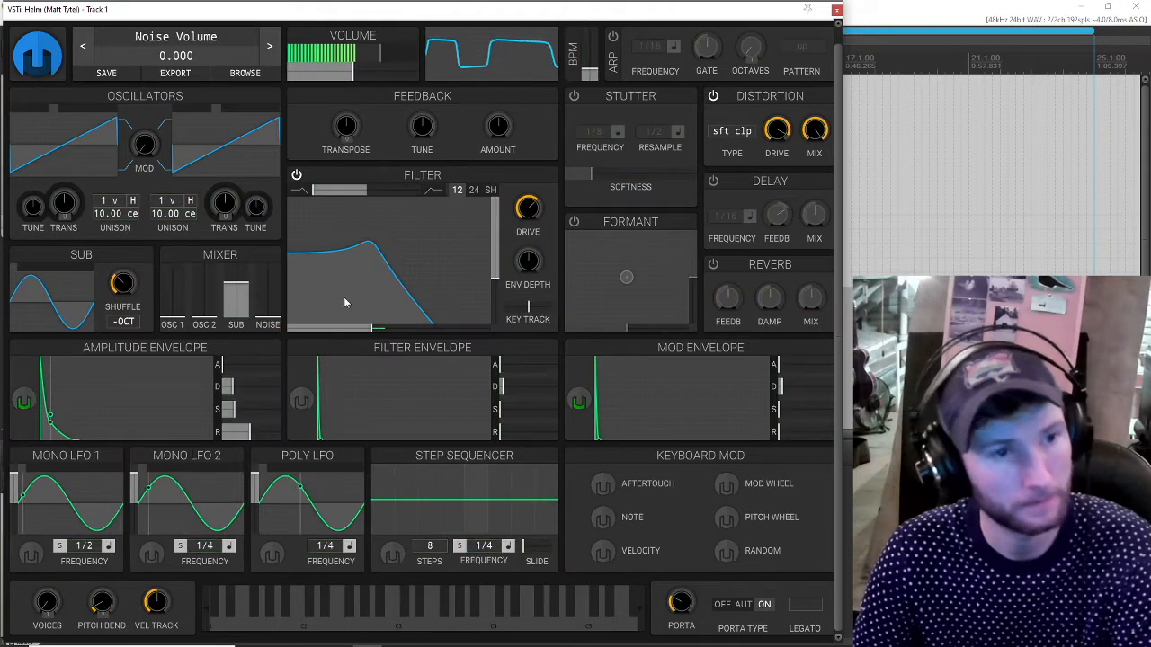
pyautogui.moveTo(379, 283); pyautogui.dragTo(357, 267)
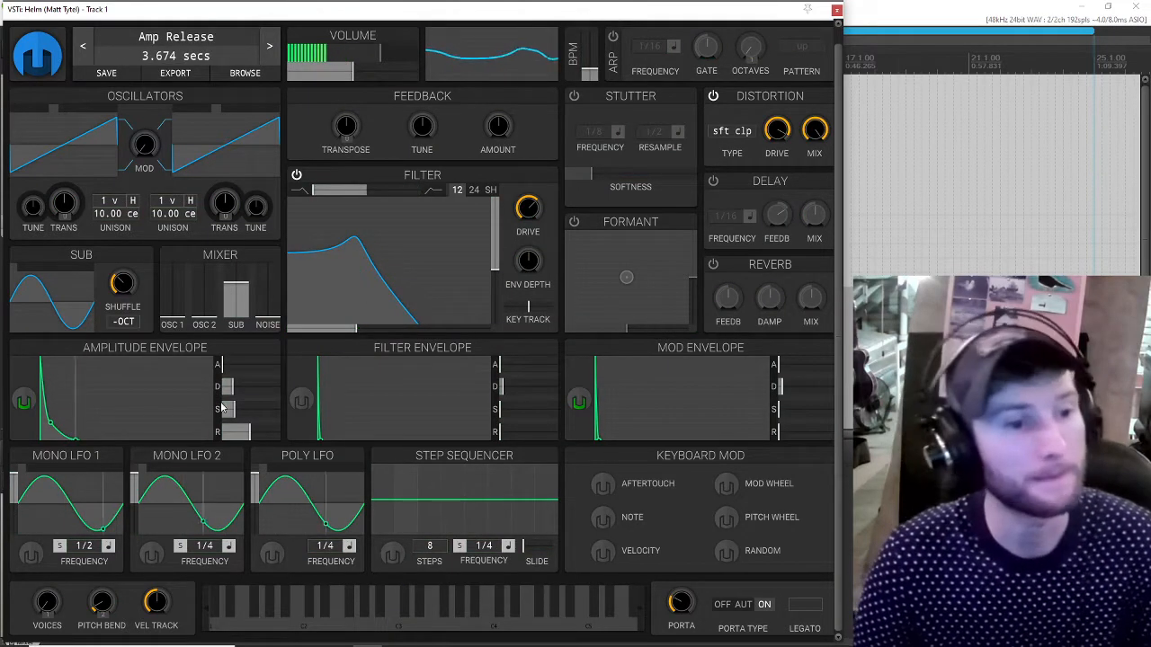
# Step: Modulate the distortion drive from velocity by 16.32 dB and slightly lower the amplitude envelope's sustain and release
pyautogui.moveTo(237, 411); pyautogui.dragTo(232, 406)
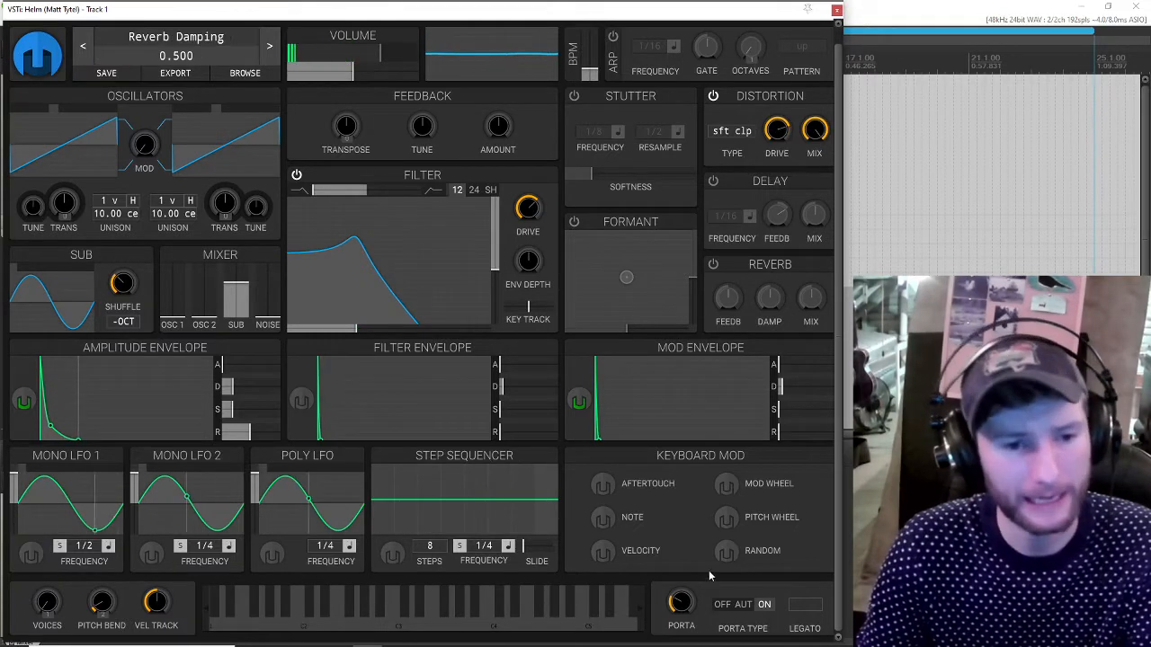
pyautogui.click(603, 550)
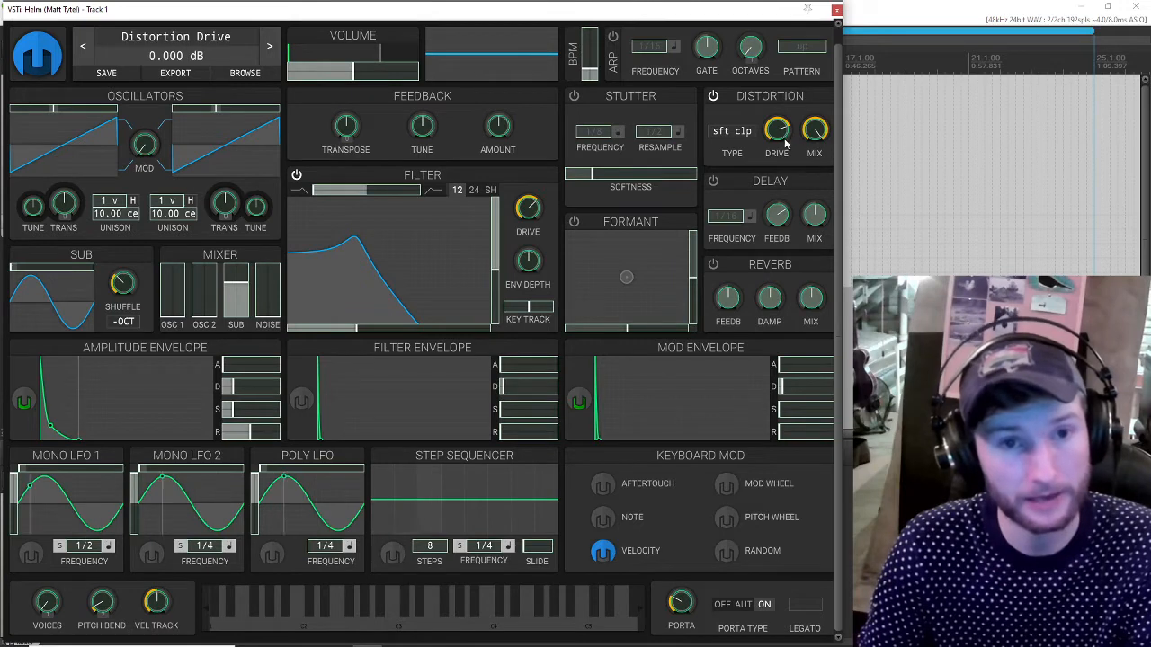
pyautogui.moveTo(784, 144); pyautogui.dragTo(779, 132)
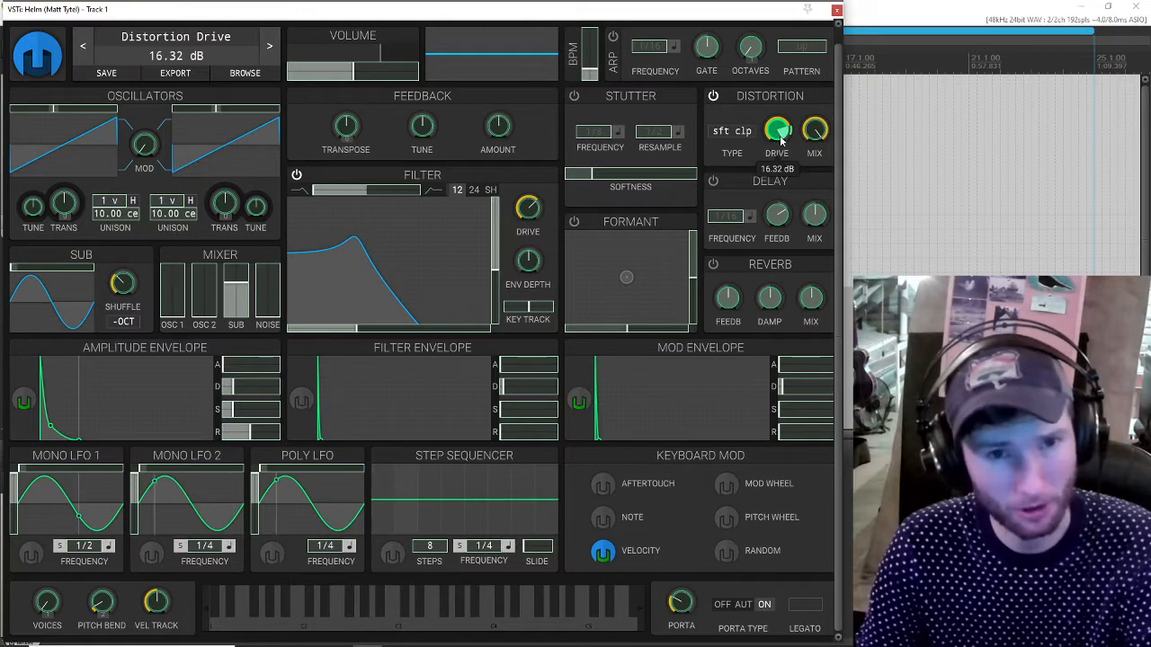
pyautogui.click(603, 553)
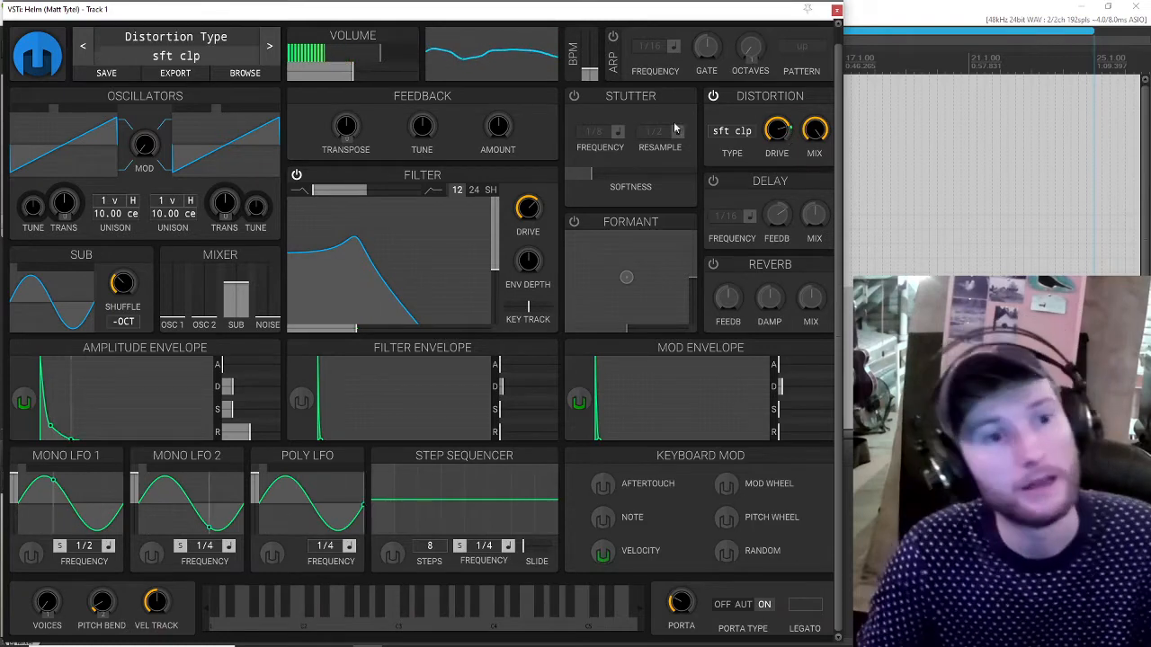
pyautogui.moveTo(236, 433)
pyautogui.mouseDown()
pyautogui.moveTo(260, 435)
pyautogui.moveTo(243, 435)
pyautogui.mouseUp()
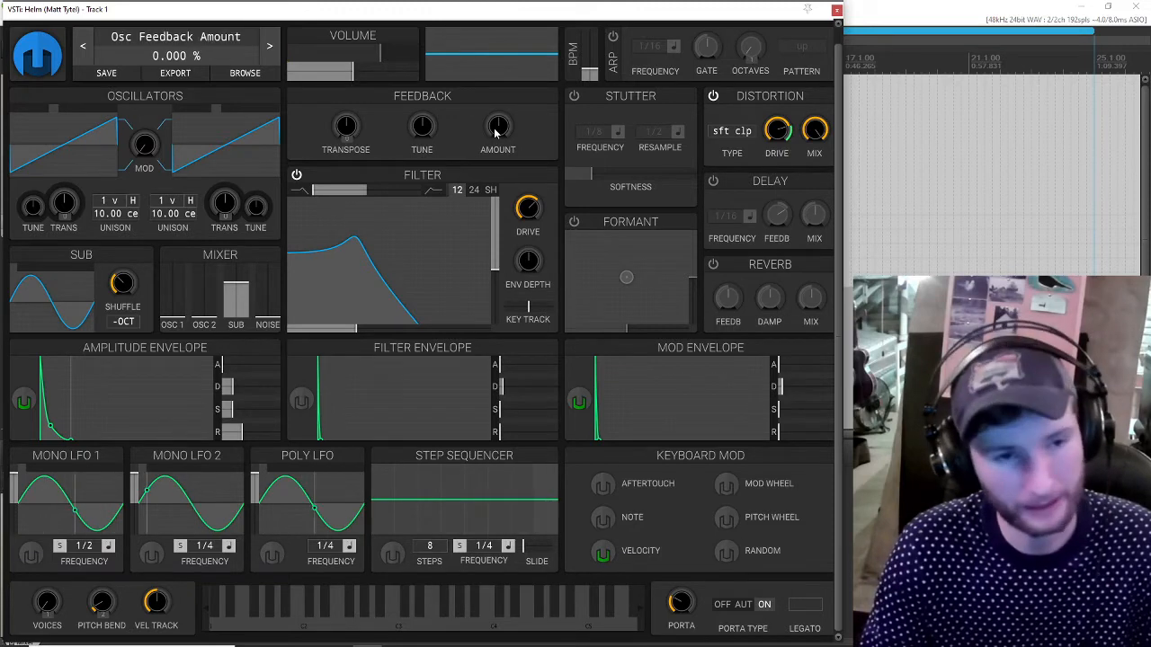
# Step: Try oscillator feedback amounts of 53.60 % and -46.4 %, and reset the amount to zero
pyautogui.moveTo(495, 133)
pyautogui.mouseDown()
pyautogui.moveTo(496, 105)
pyautogui.moveTo(495, 147)
pyautogui.moveTo(495, 88)
pyautogui.moveTo(493, 133)
pyautogui.mouseUp()
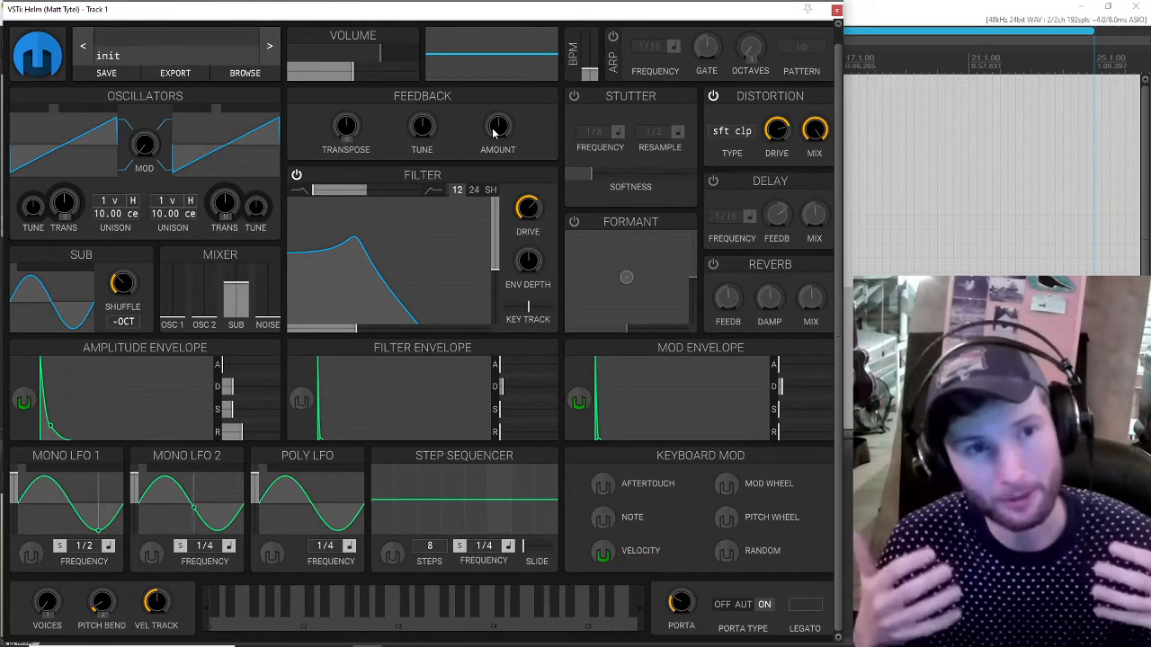
pyautogui.moveTo(421, 126)
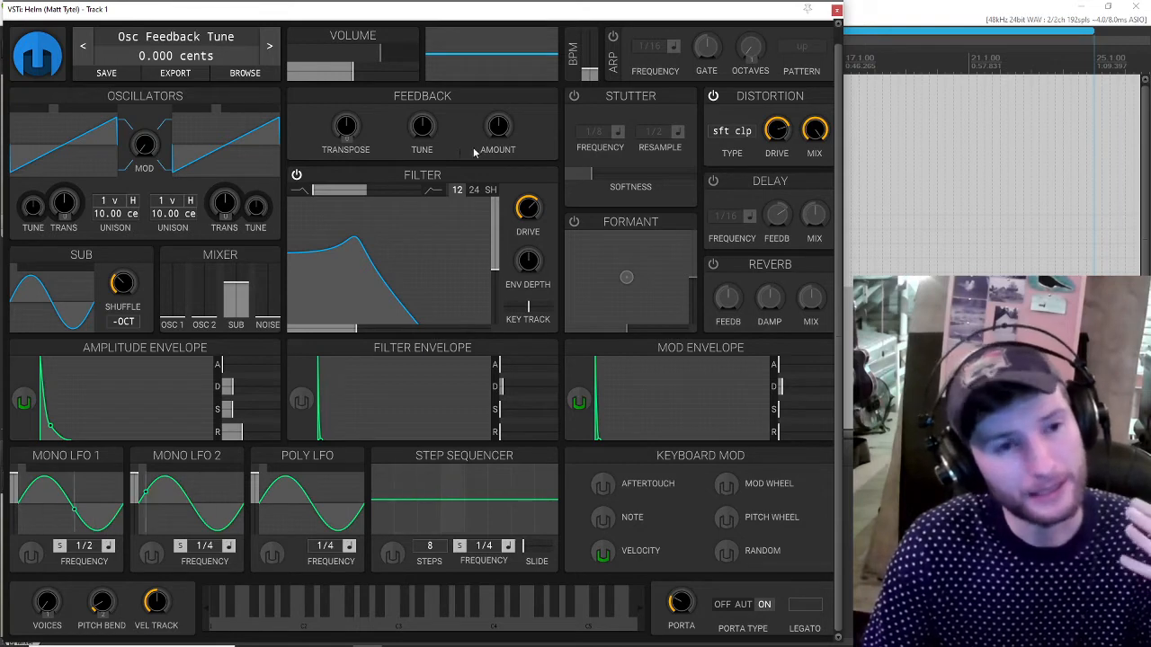
pyautogui.moveTo(484, 147)
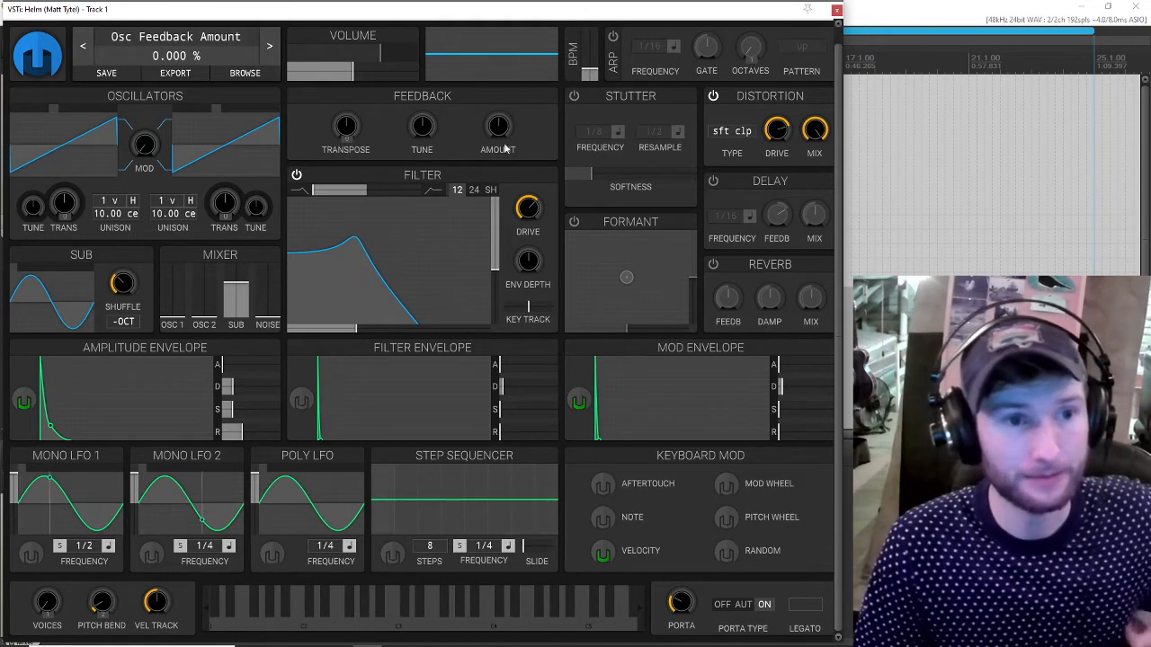
pyautogui.moveTo(494, 196)
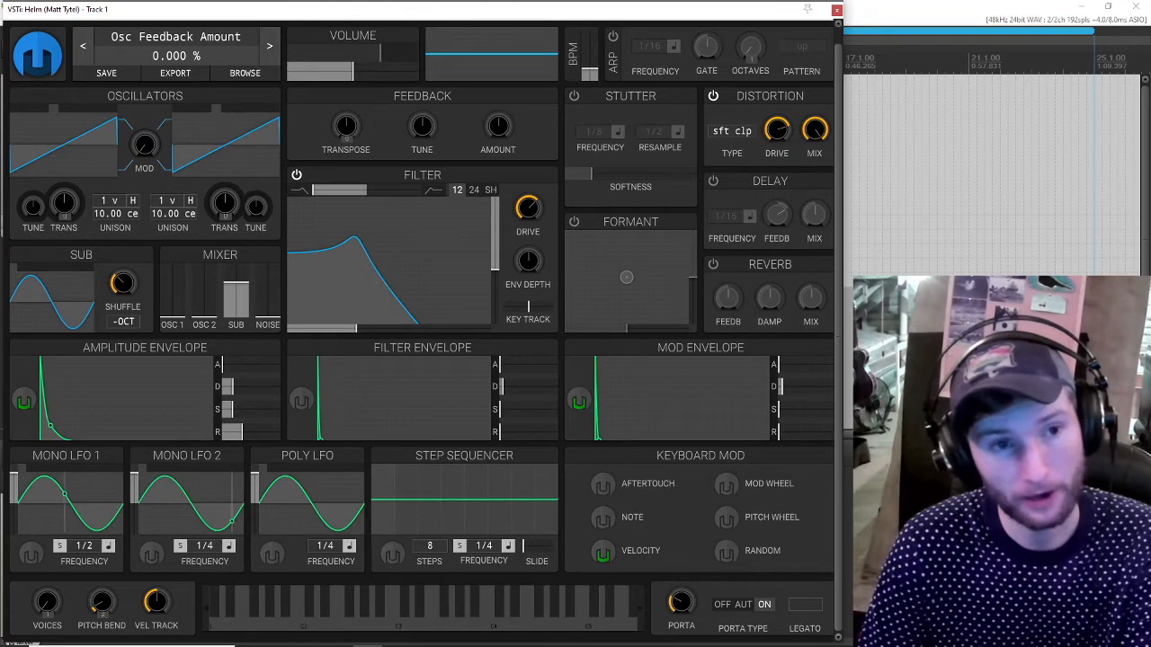
pyautogui.moveTo(498, 126); pyautogui.dragTo(497, 90)
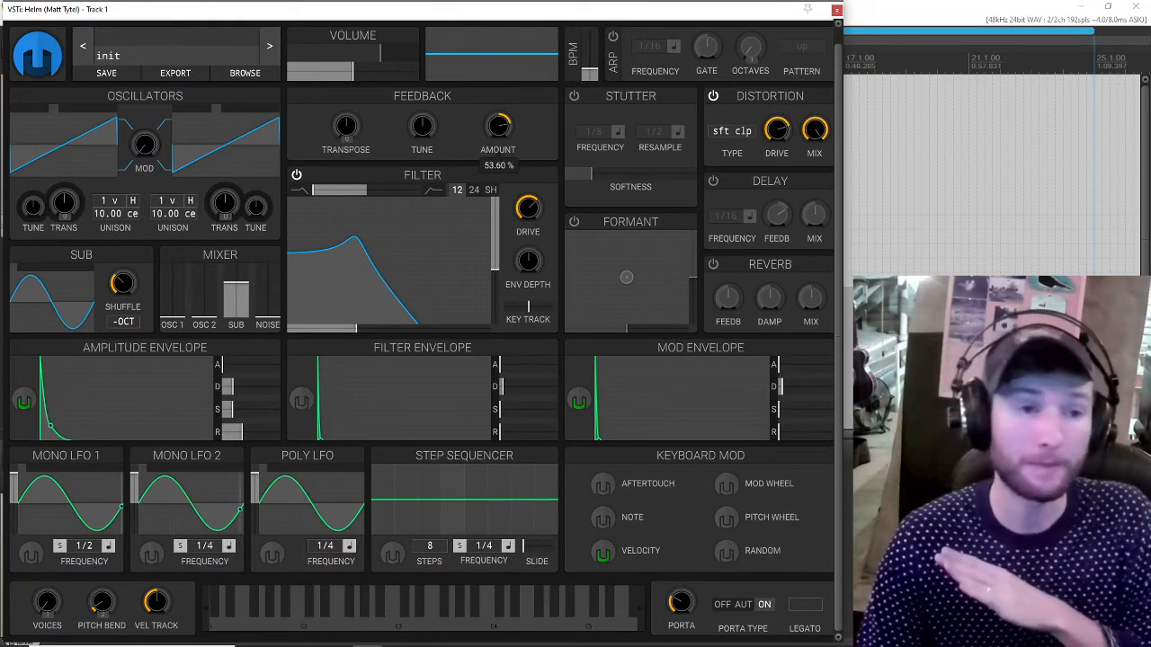
pyautogui.moveTo(497, 126); pyautogui.dragTo(497, 214)
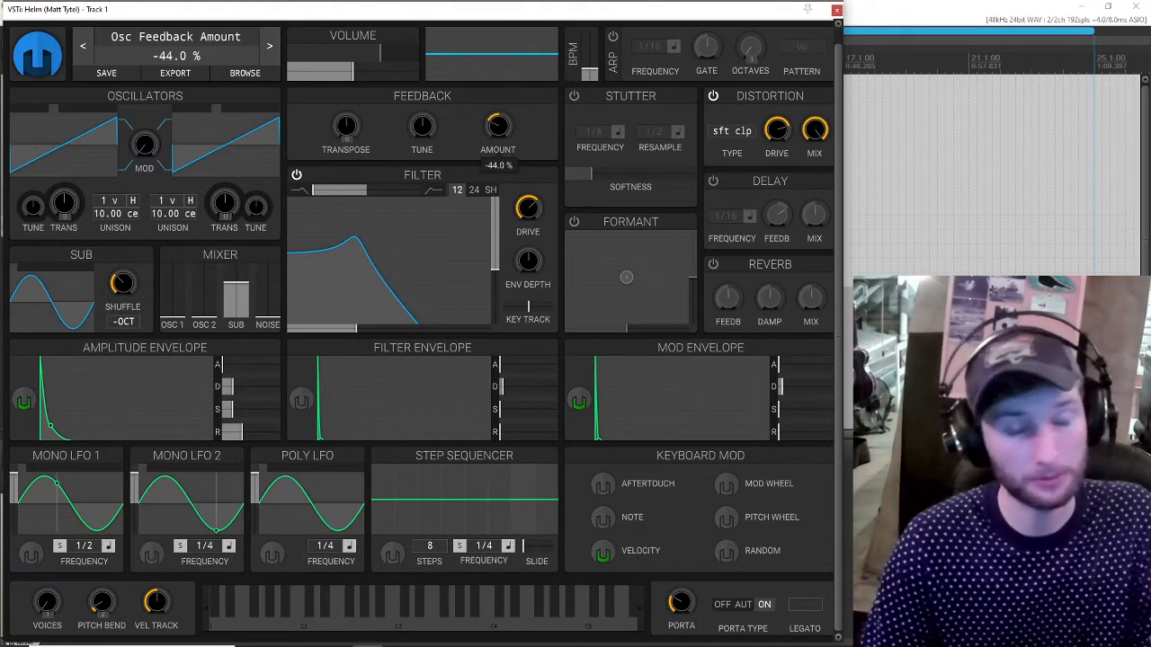
pyautogui.moveTo(497, 126); pyautogui.dragTo(498, 129)
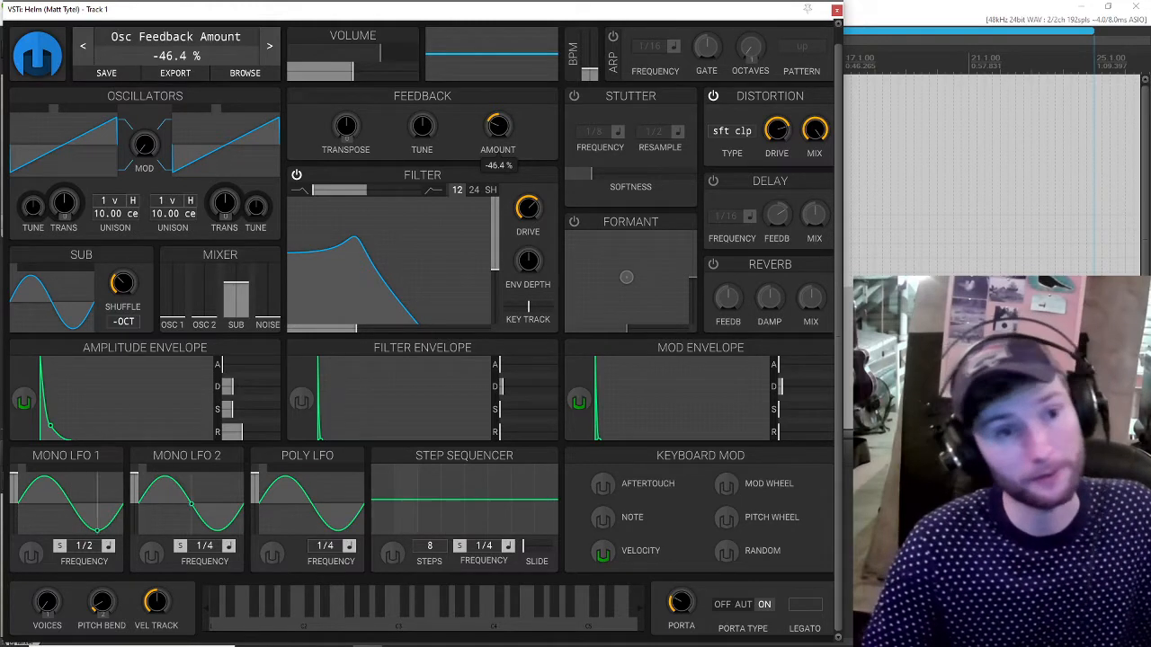
pyautogui.doubleClick(499, 128)
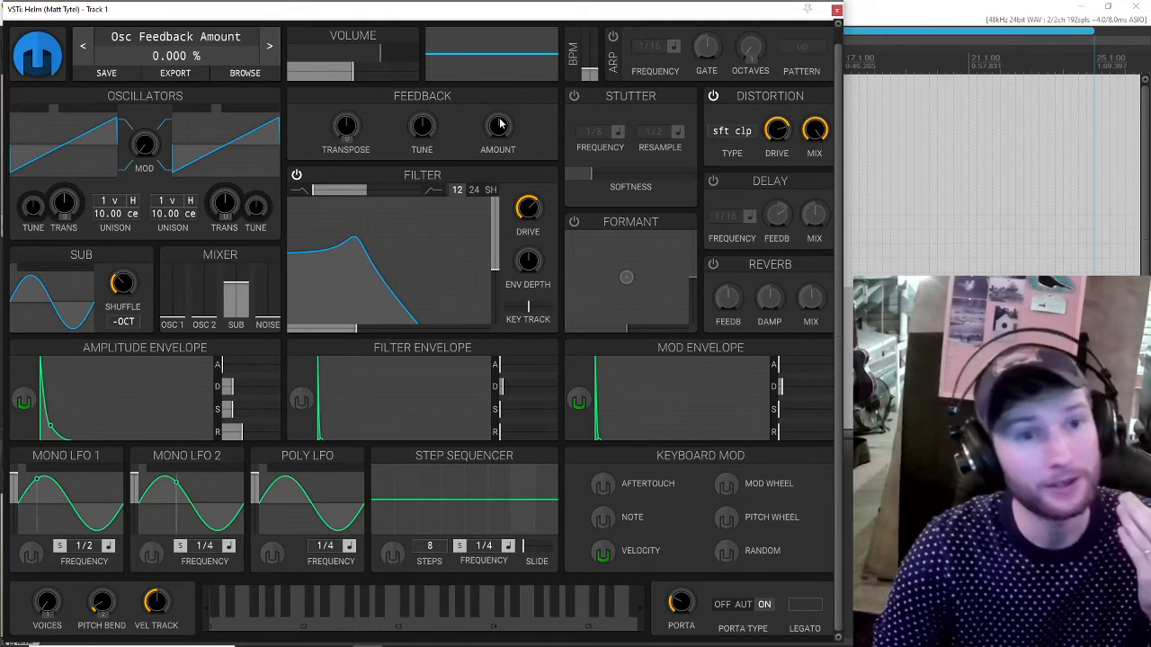
# Step: Set the oscillator feedback amount to about -67 %, modulate it from the amplitude envelope by 92.80 %, and raise the filter cutoff slightly
pyautogui.moveTo(499, 126); pyautogui.dragTo(498, 184)
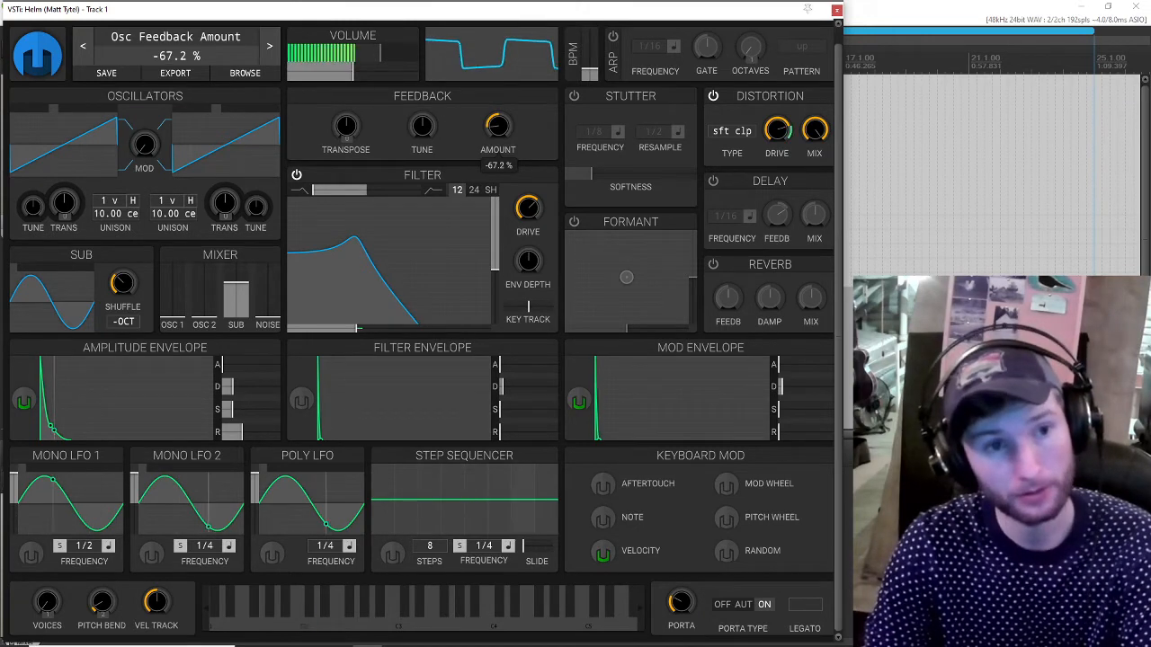
pyautogui.moveTo(498, 183)
pyautogui.mouseDown()
pyautogui.moveTo(498, 200)
pyautogui.moveTo(499, 161)
pyautogui.moveTo(498, 172)
pyautogui.mouseUp()
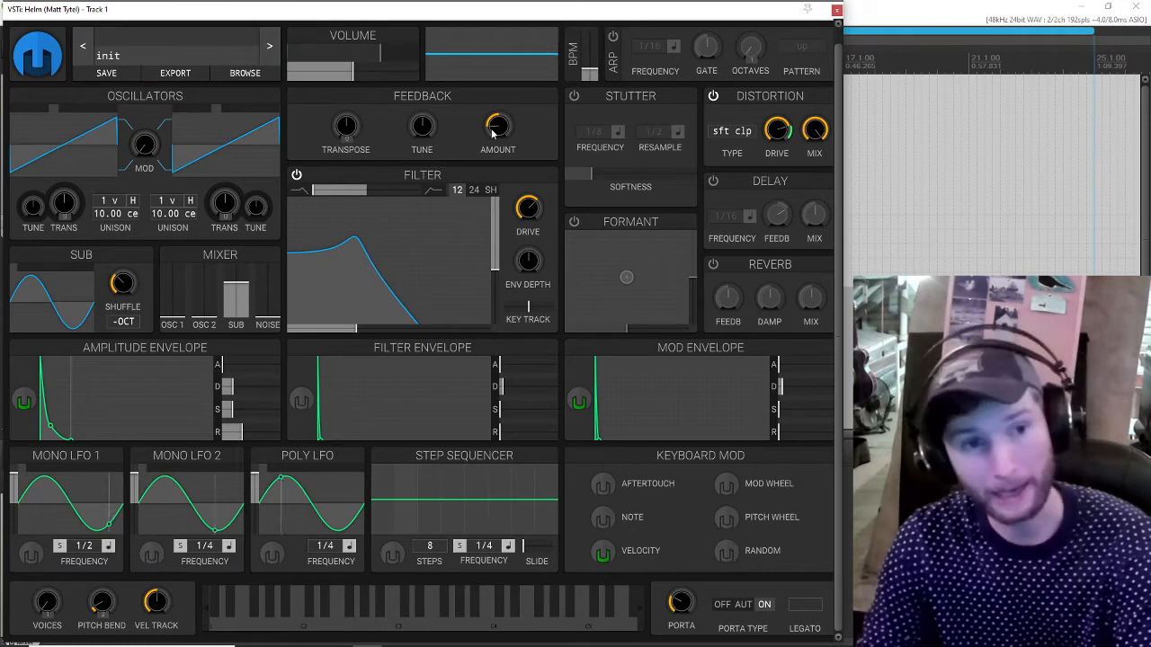
pyautogui.click(24, 400)
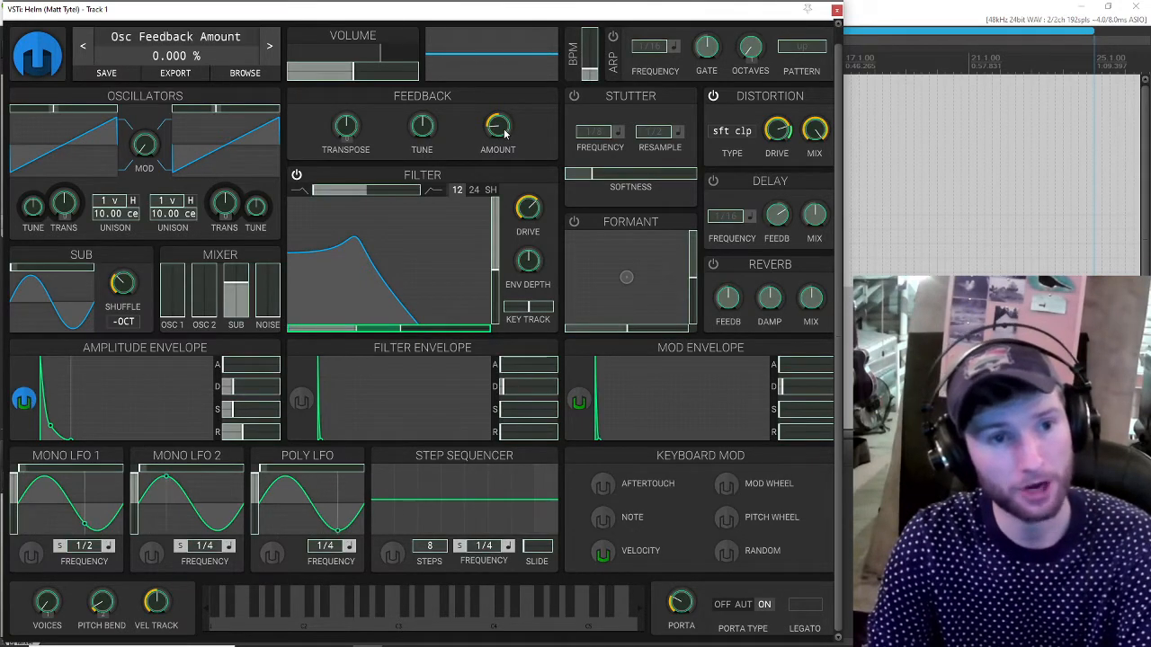
pyautogui.moveTo(497, 126); pyautogui.dragTo(497, 70)
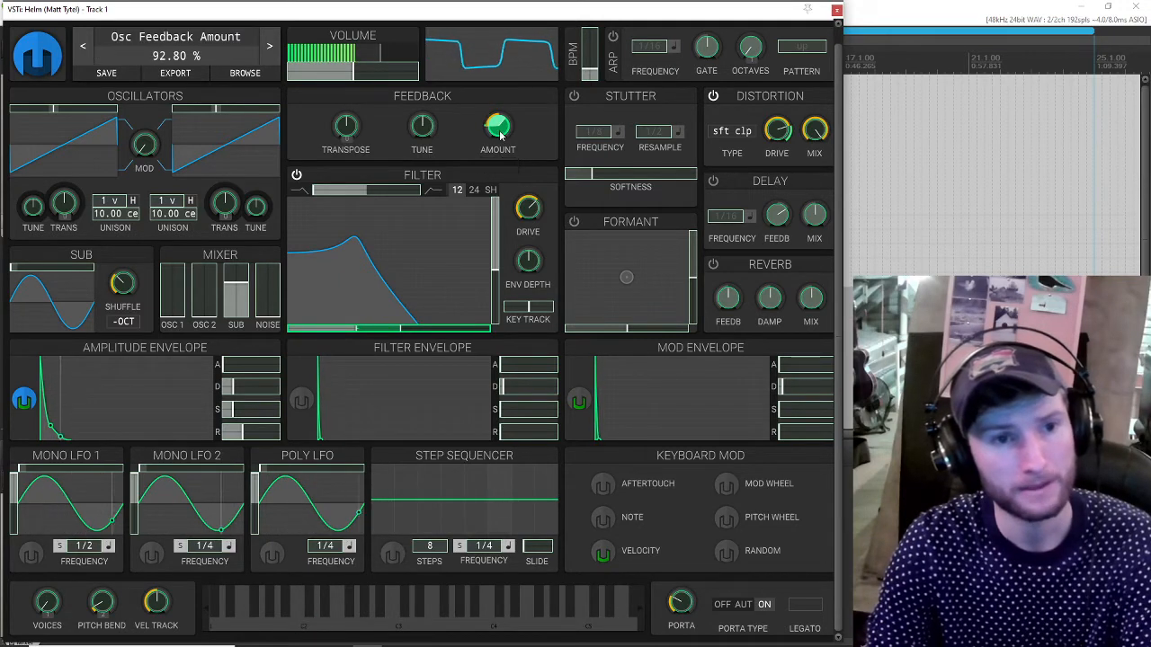
pyautogui.click(22, 400)
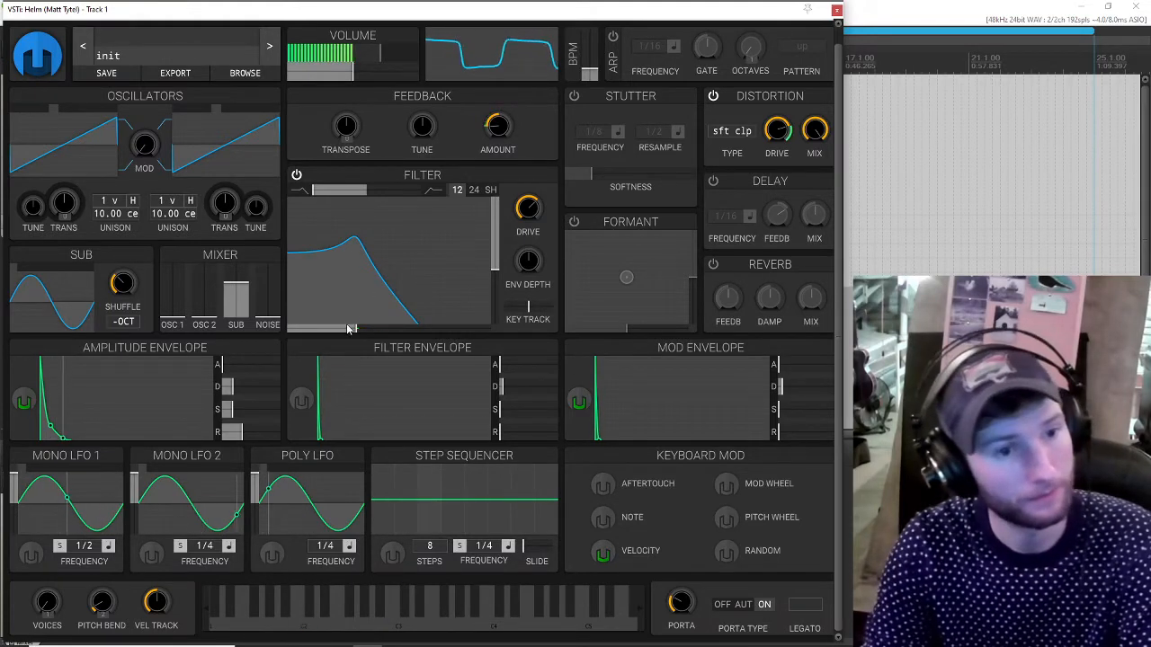
pyautogui.moveTo(355, 328)
pyautogui.mouseDown()
pyautogui.moveTo(278, 326)
pyautogui.moveTo(360, 329)
pyautogui.mouseUp()
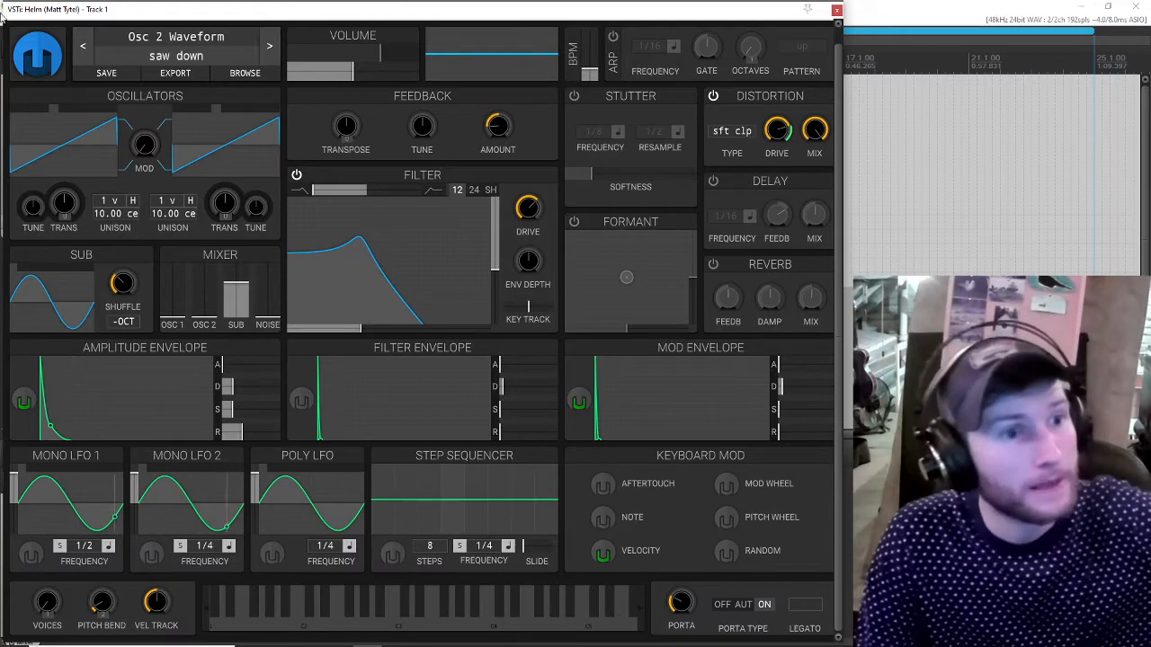
# Step: Change oscillator 1 to a sine wave and raise its mixer volume to just under half
pyautogui.click(23, 120)
pyautogui.click(13, 115)
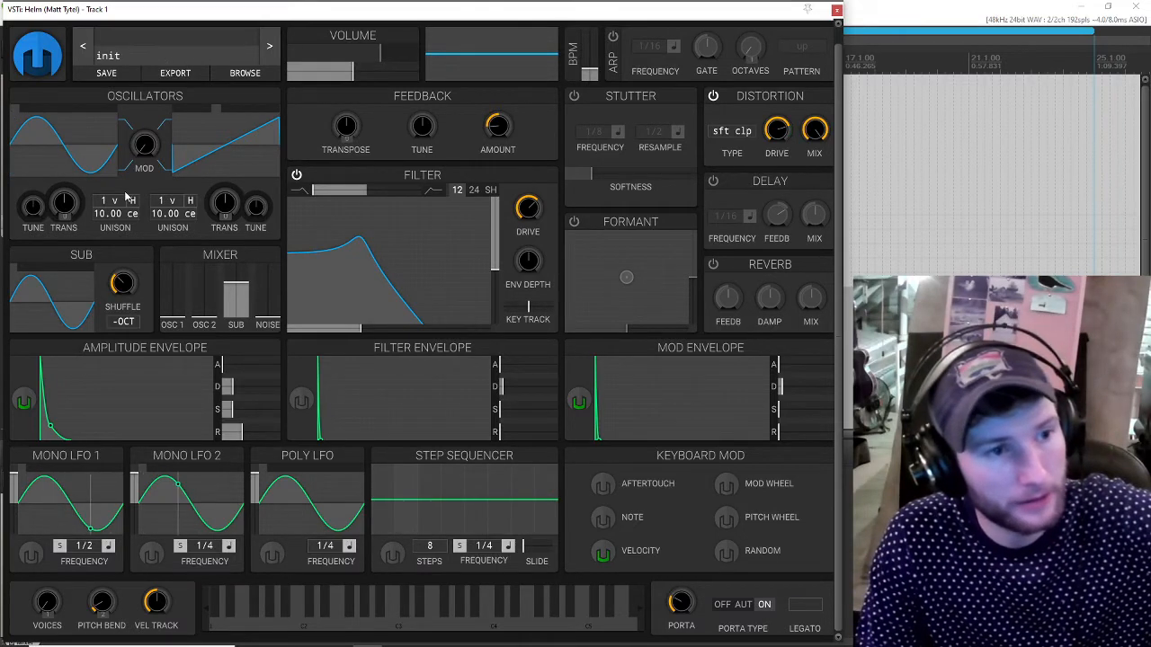
pyautogui.click(175, 308)
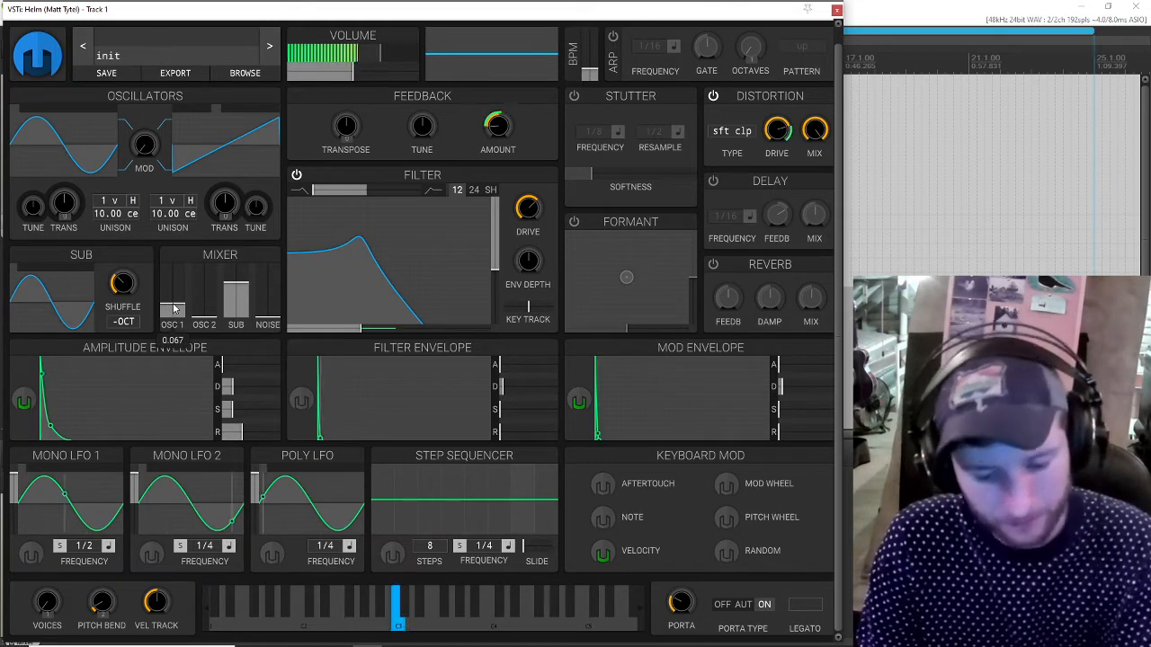
pyautogui.moveTo(175, 309)
pyautogui.mouseDown()
pyautogui.moveTo(173, 270)
pyautogui.moveTo(173, 303)
pyautogui.mouseUp()
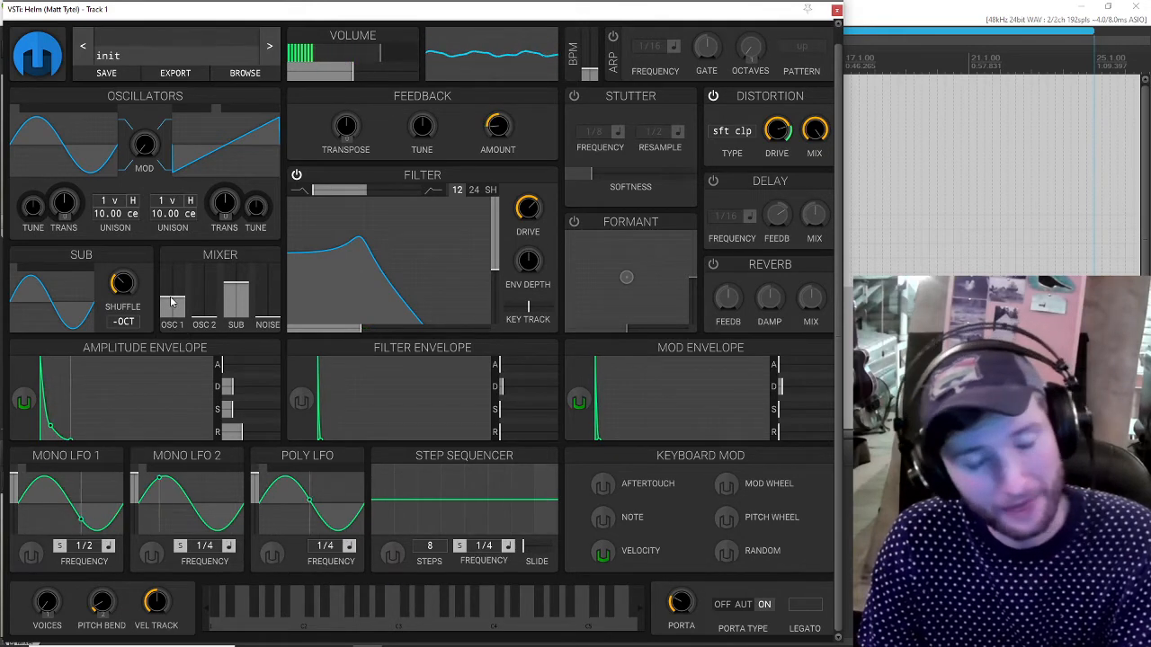
# Step: Modulate oscillator 1's mixer volume from velocity and slightly lower the distortion drive
pyautogui.click(603, 550)
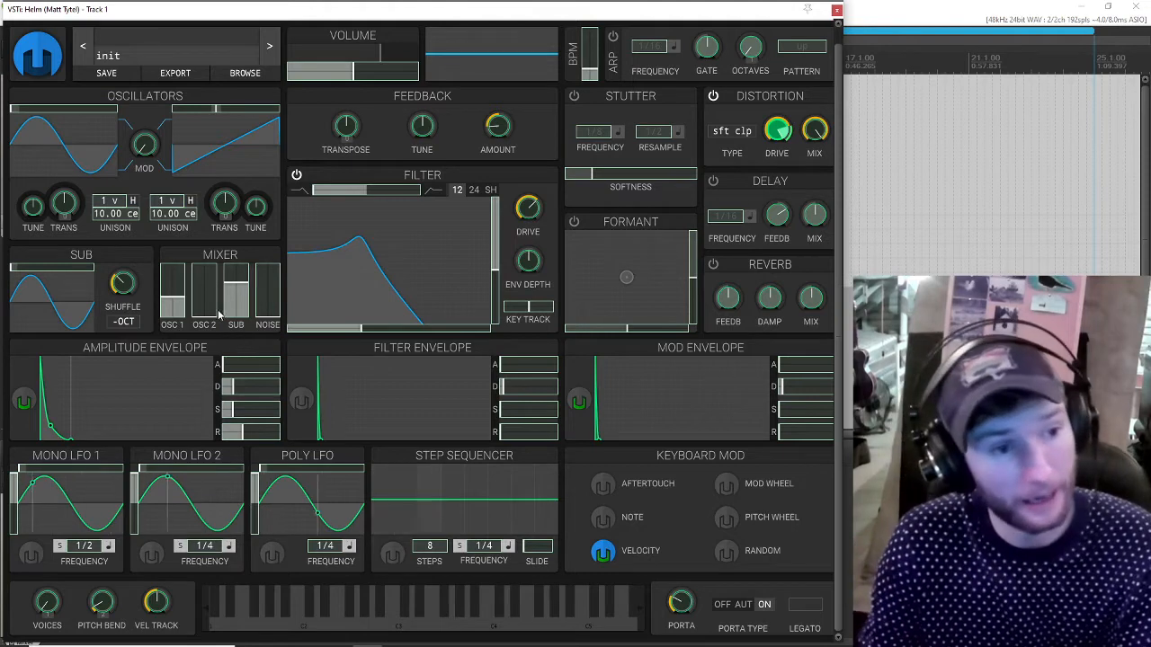
pyautogui.moveTo(177, 307); pyautogui.dragTo(177, 295)
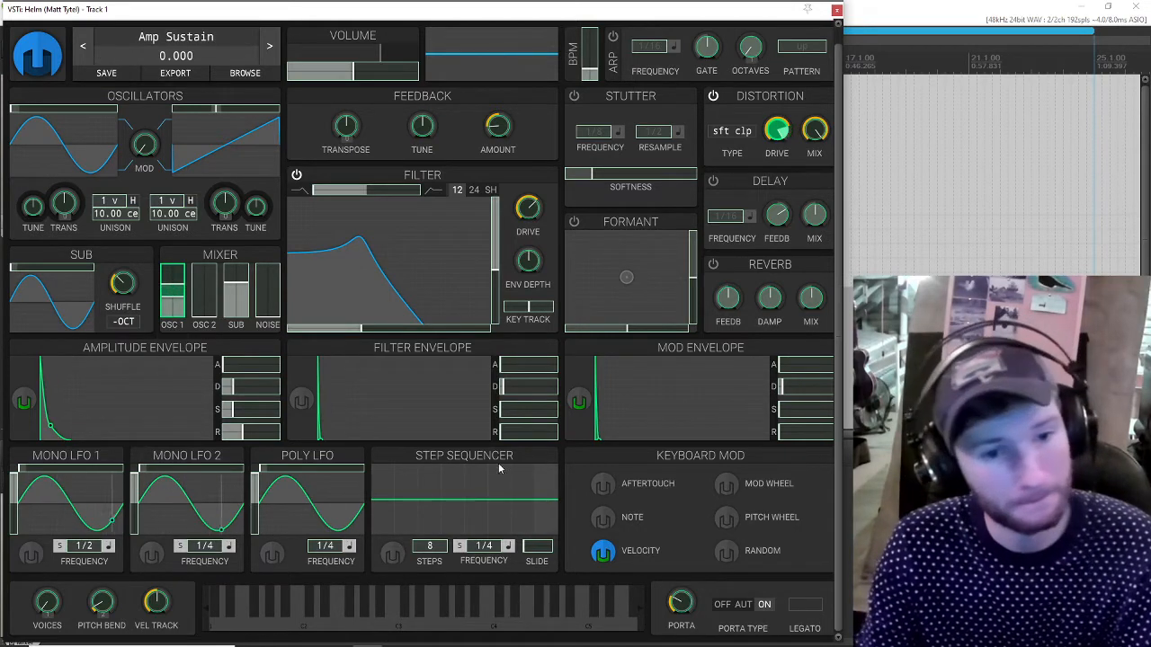
pyautogui.click(605, 552)
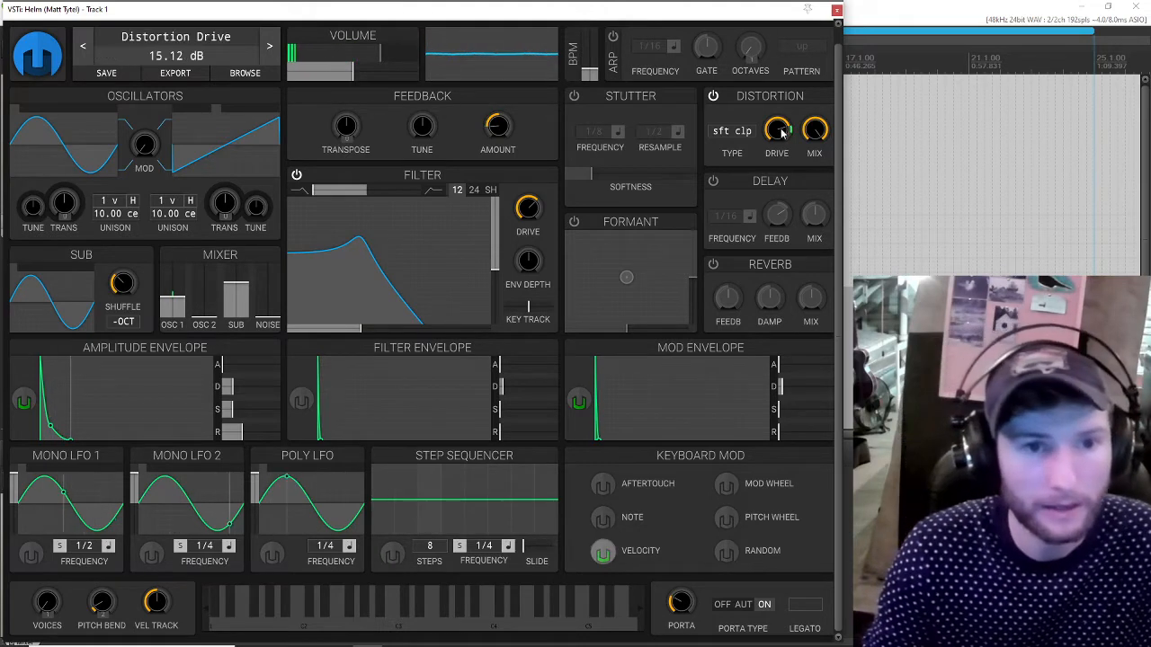
pyautogui.moveTo(784, 131); pyautogui.dragTo(781, 134)
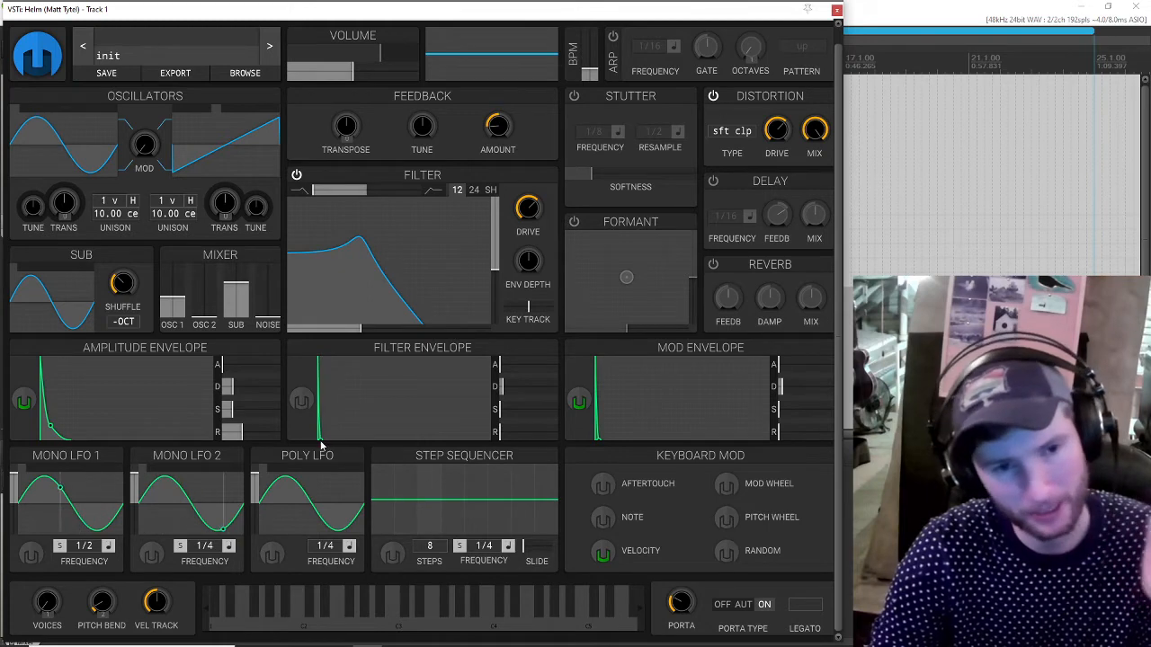
# Step: Try modulating oscillator 1's tune upward from the mod envelope, and clear that modulation
pyautogui.click(580, 403)
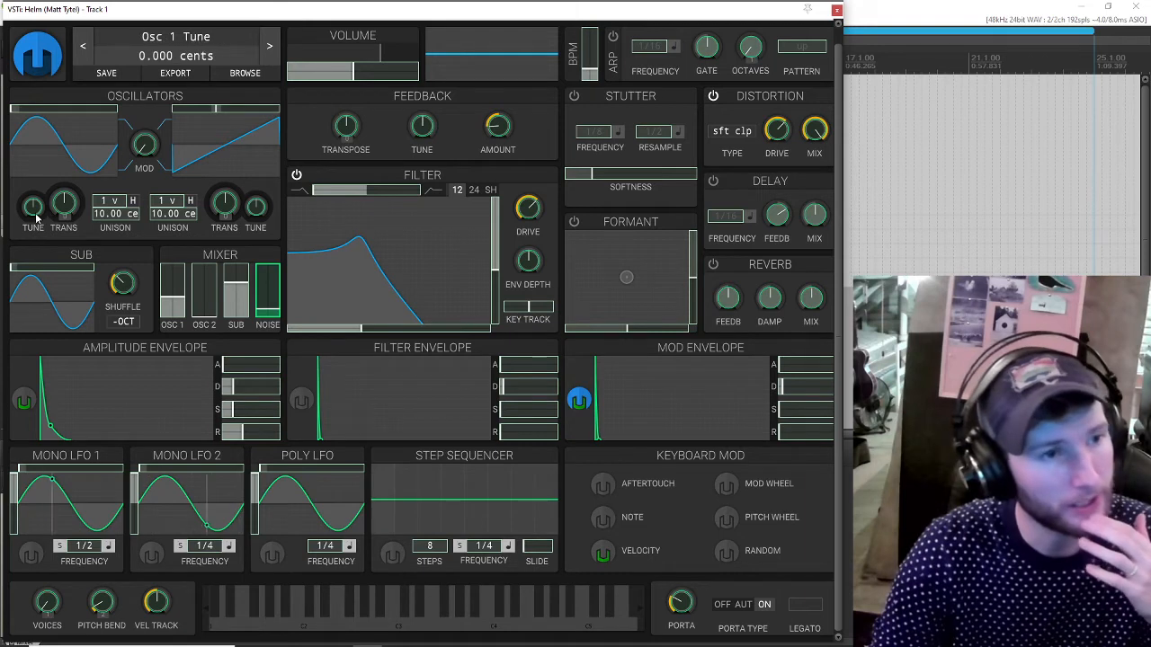
pyautogui.moveTo(32, 206); pyautogui.dragTo(33, 160)
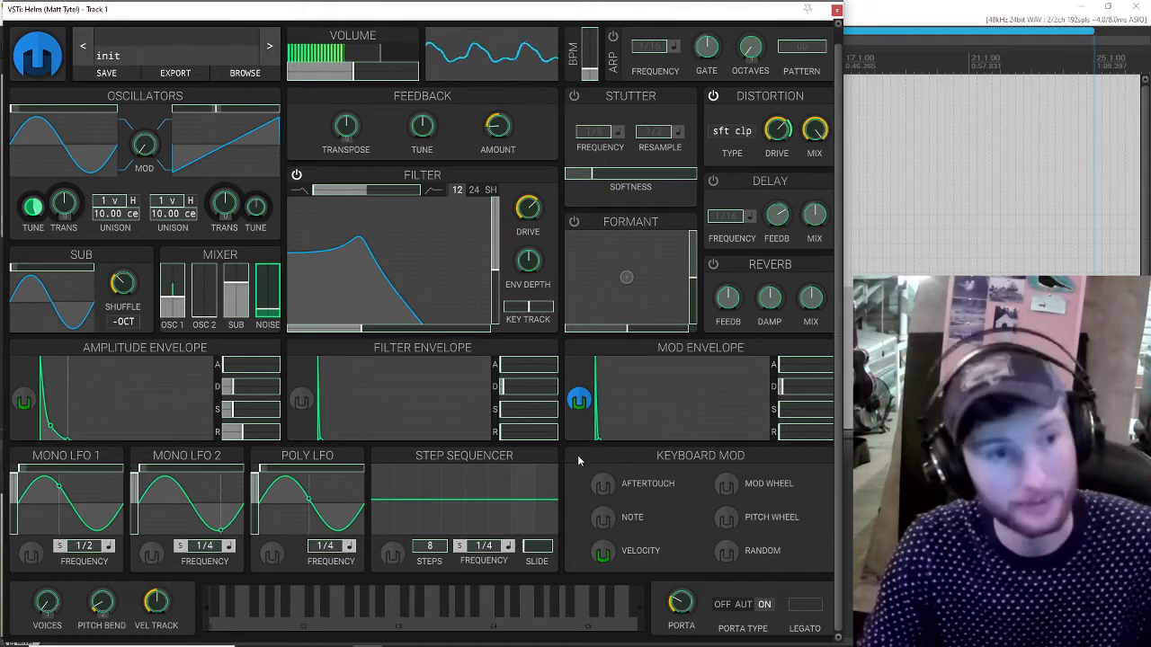
pyautogui.click(580, 401)
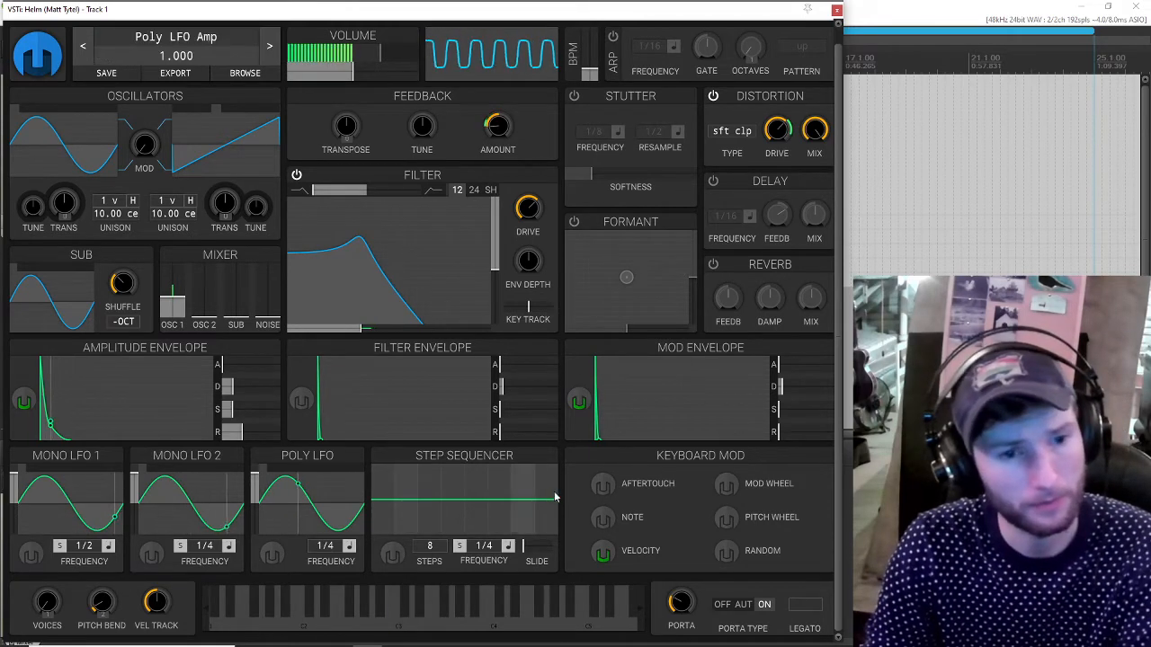
pyautogui.click(580, 404)
pyautogui.click(580, 405)
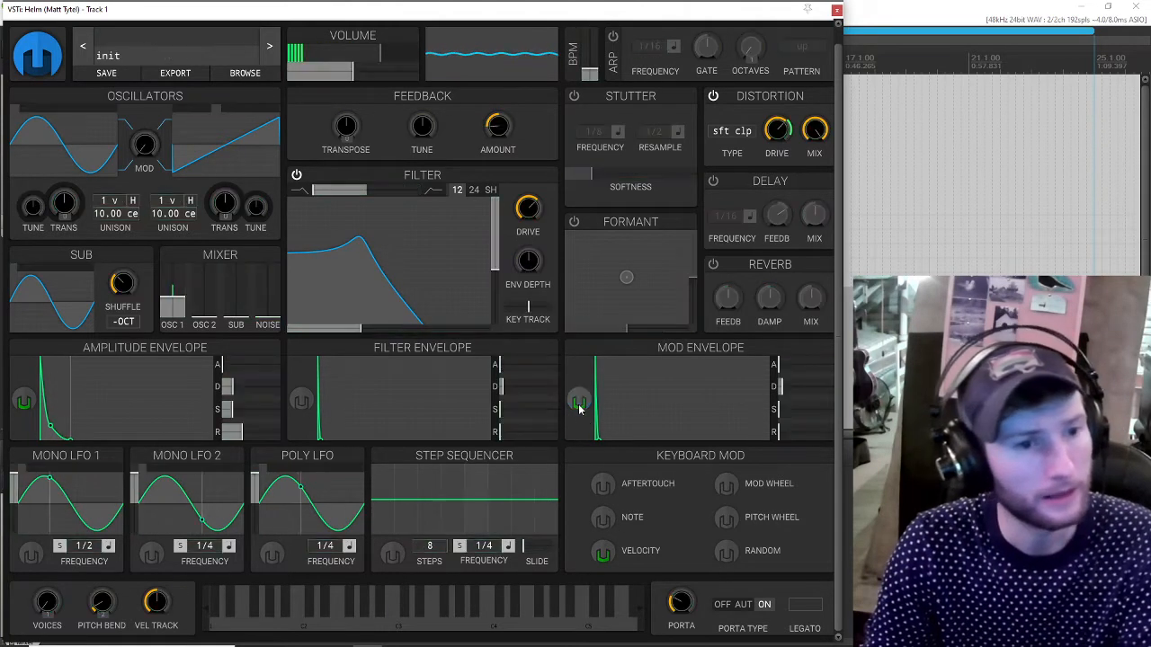
pyautogui.click(580, 404)
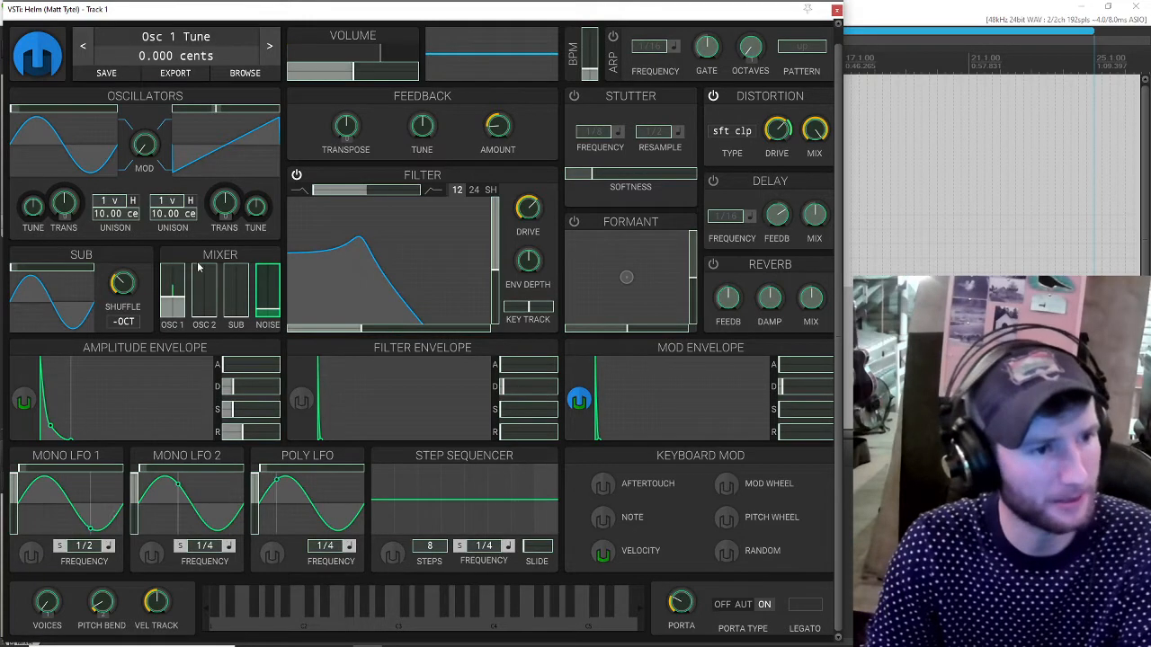
pyautogui.click(580, 404)
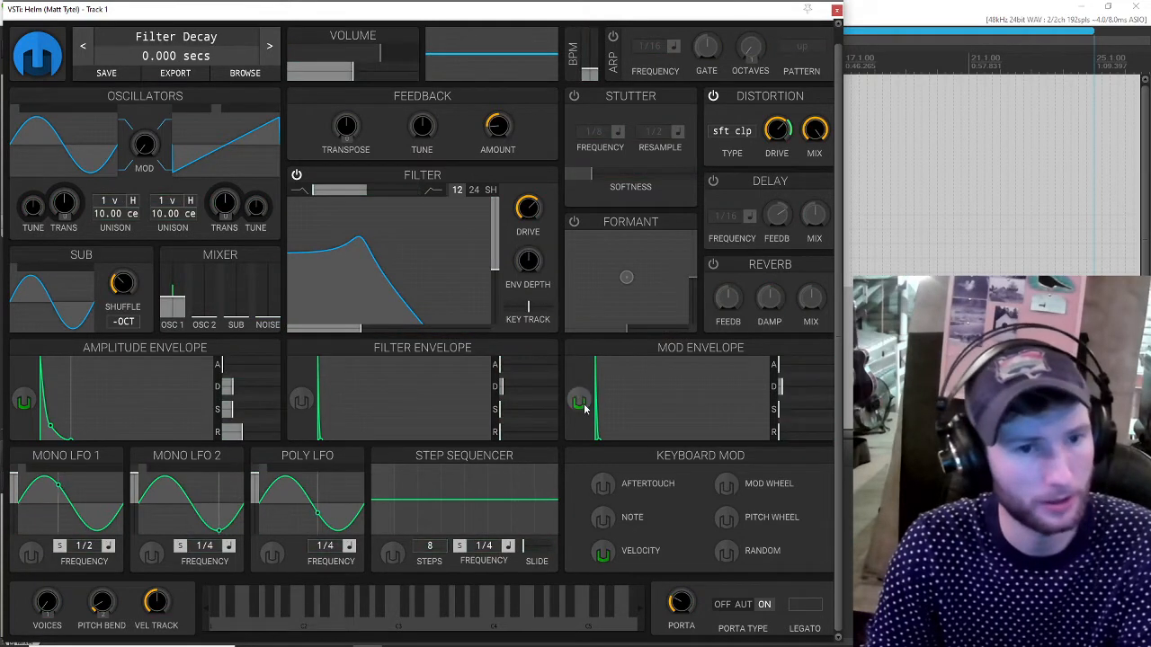
# Step: Modulate oscillator 1's tune from the filter envelope by 200 cents
pyautogui.click(302, 404)
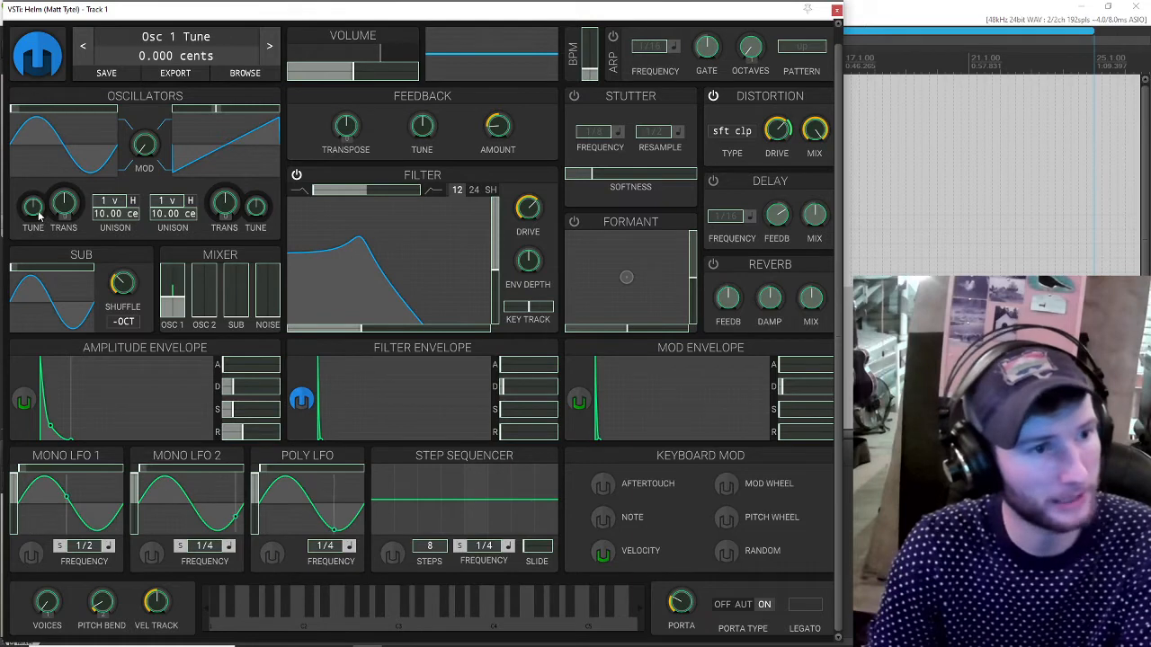
pyautogui.moveTo(33, 206); pyautogui.dragTo(33, 189)
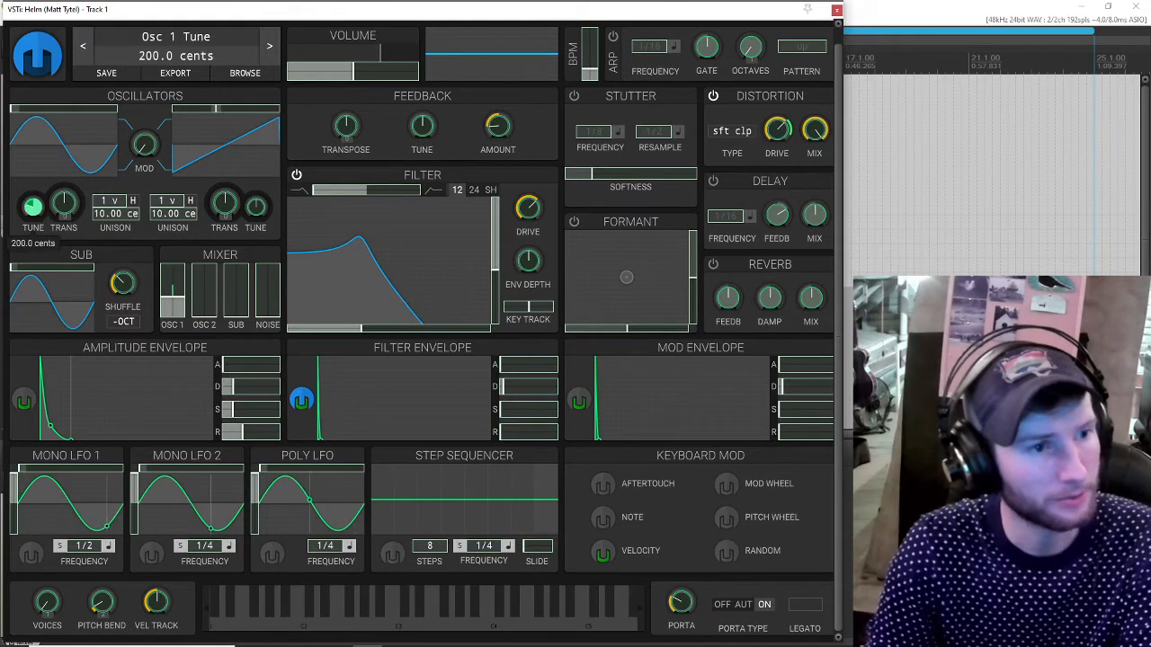
pyautogui.click(302, 403)
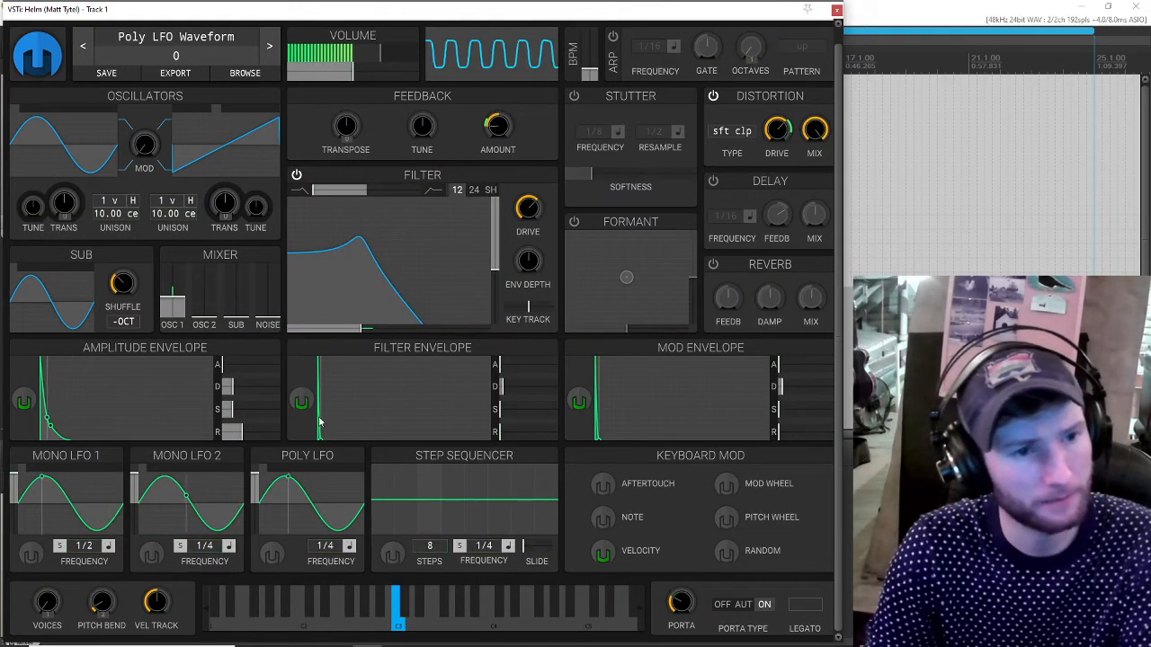
# Step: Slightly lengthen the filter envelope's decay and attack, and reduce its modulation of oscillator 1's tune
pyautogui.moveTo(506, 392); pyautogui.dragTo(509, 392)
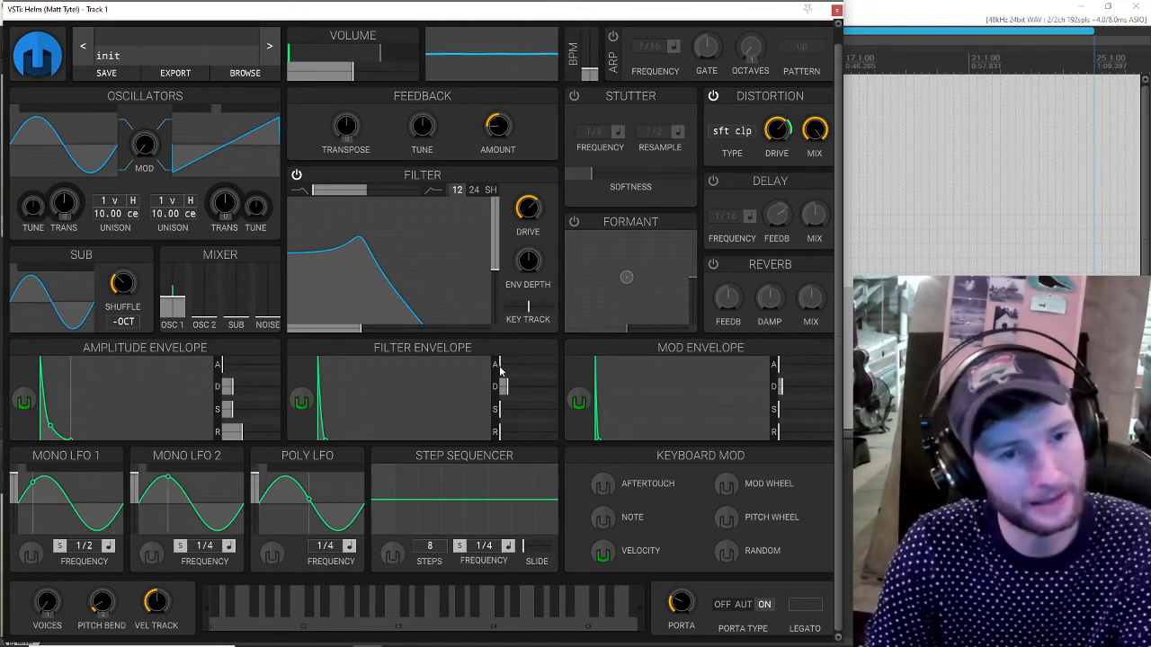
pyautogui.moveTo(500, 371); pyautogui.dragTo(505, 370)
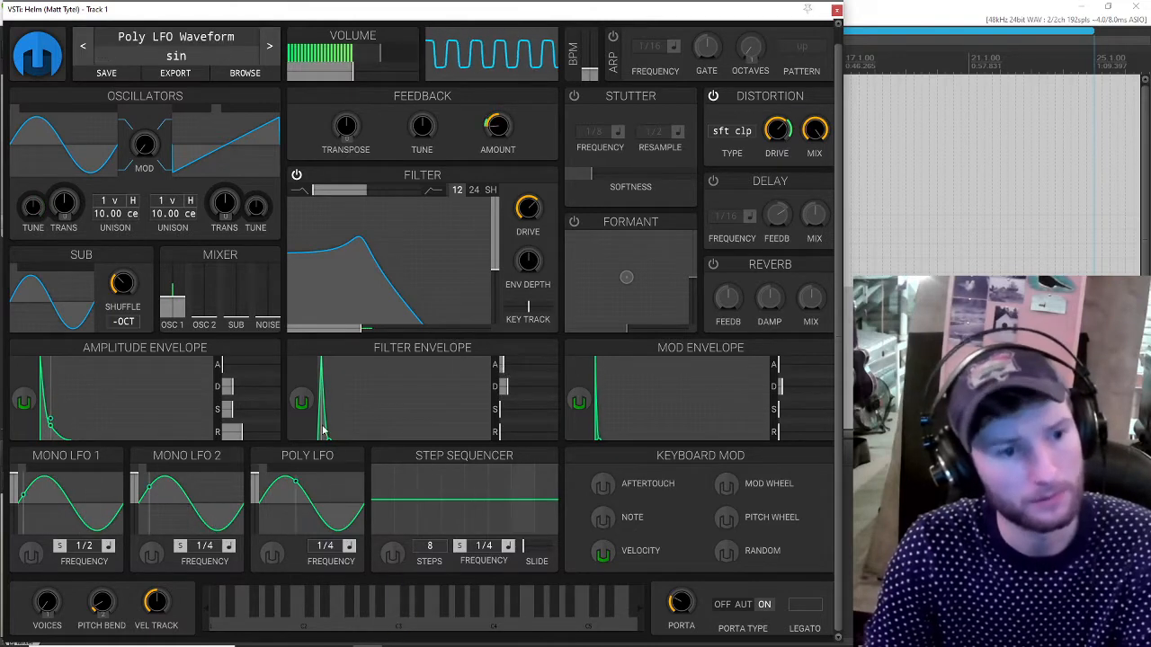
pyautogui.click(306, 404)
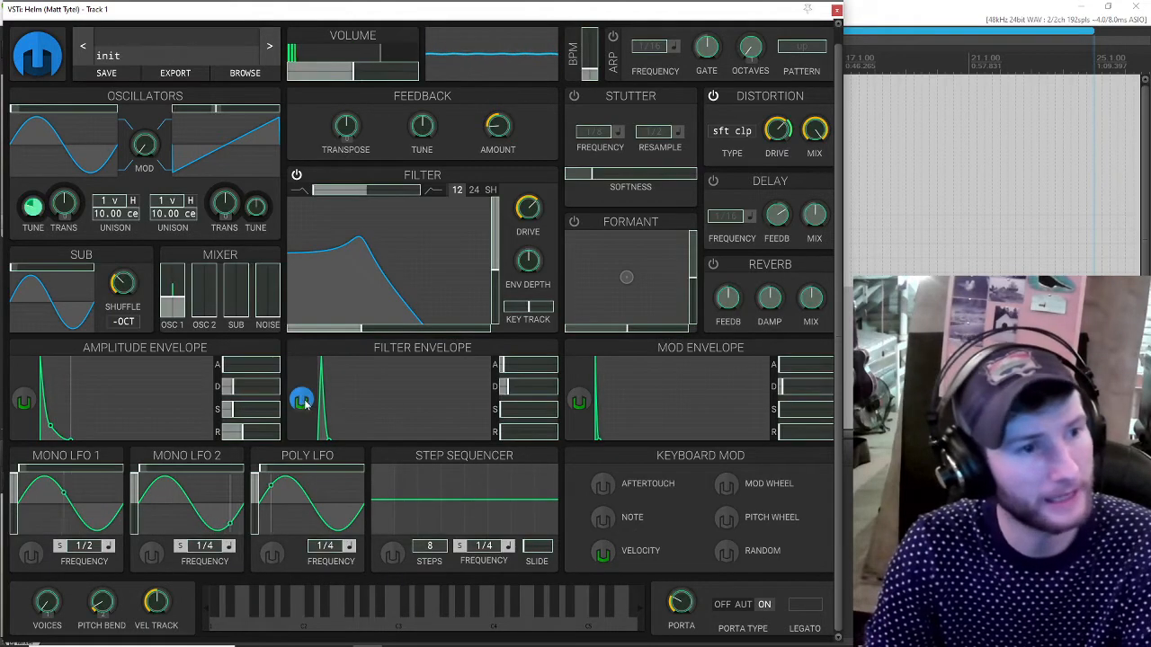
pyautogui.moveTo(32, 206)
pyautogui.mouseDown()
pyautogui.moveTo(33, 261)
pyautogui.moveTo(32, 208)
pyautogui.mouseUp()
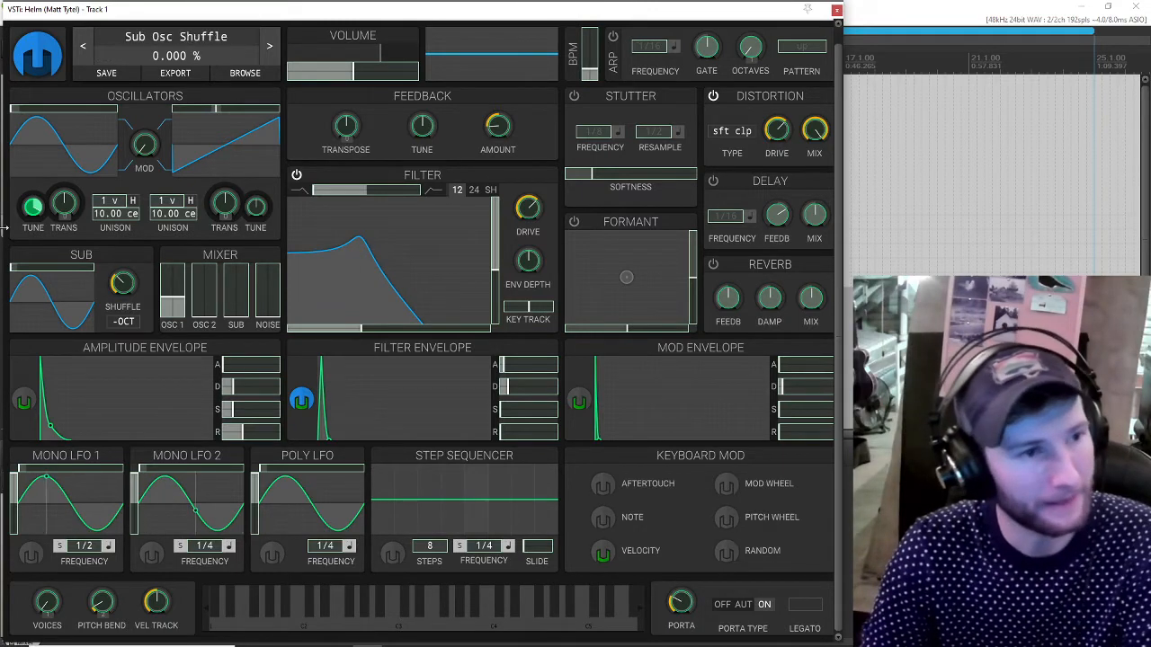
# Step: Increase the velocity modulation of oscillator 1's mixer volume and slightly lower its base volume
pyautogui.click(603, 550)
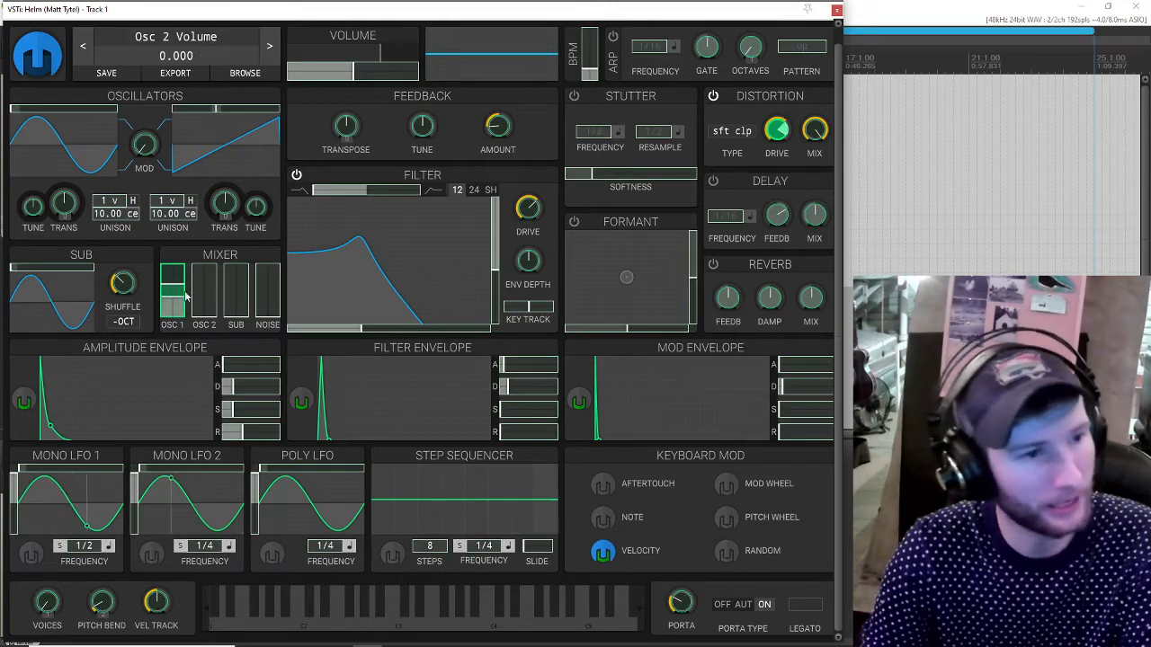
pyautogui.moveTo(172, 301); pyautogui.dragTo(175, 286)
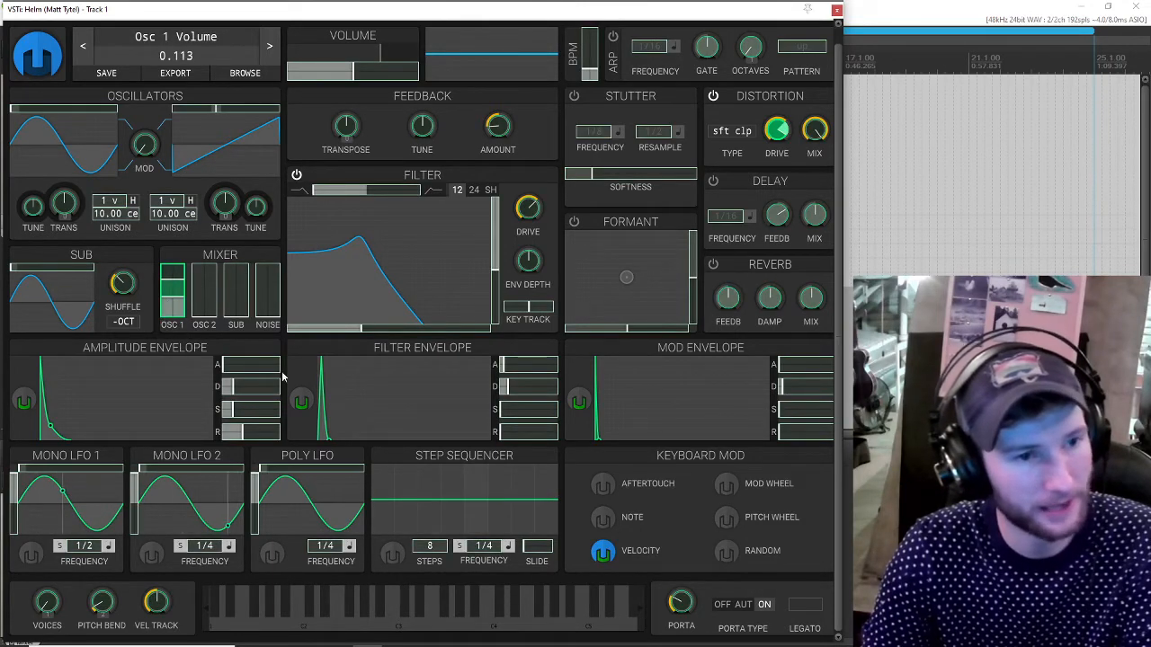
pyautogui.click(605, 555)
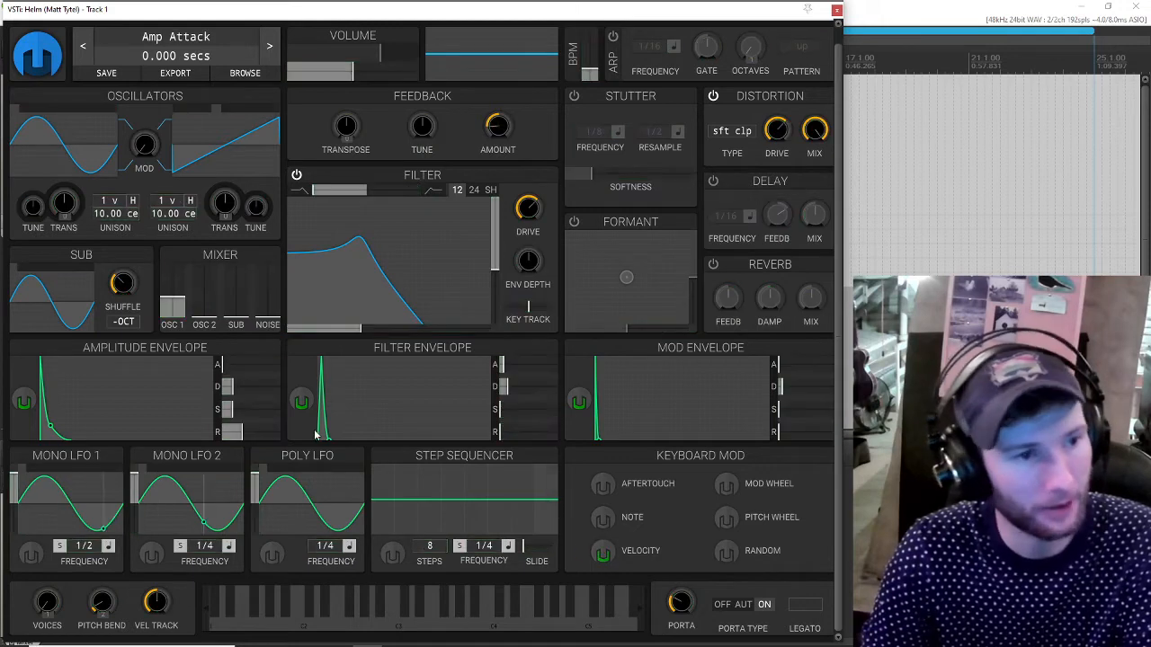
pyautogui.moveTo(176, 300); pyautogui.dragTo(176, 310)
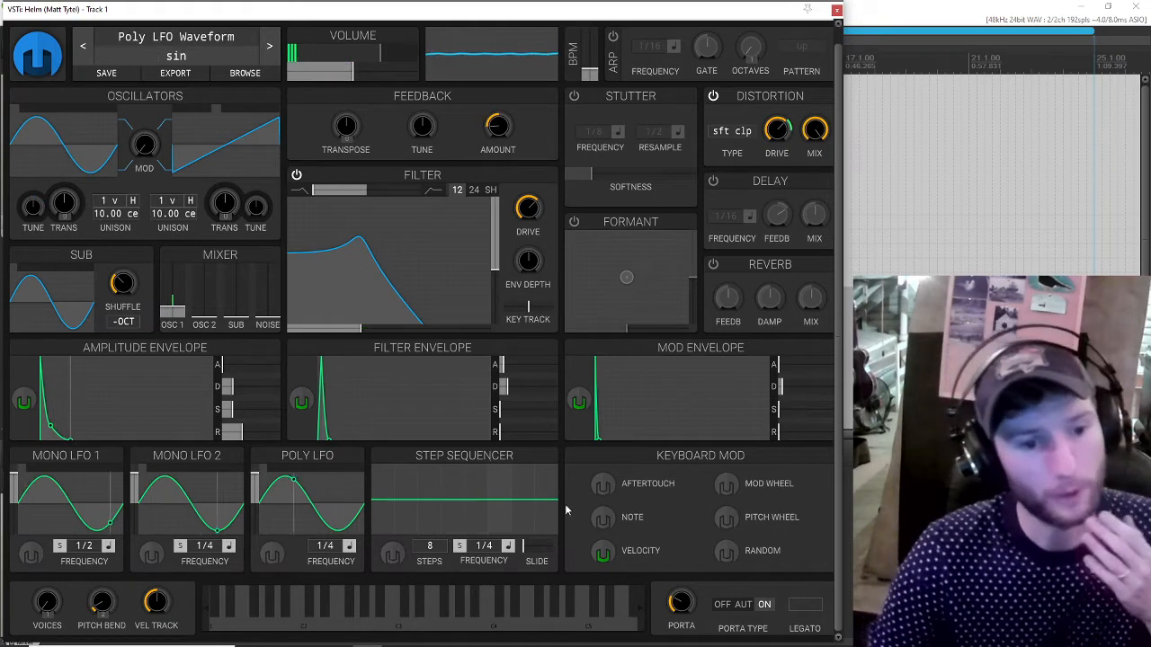
# Step: Modulate the feedback tune from the filter envelope, comparing 153.6 and 0 cents before settling at about 200 cents
pyautogui.click(301, 405)
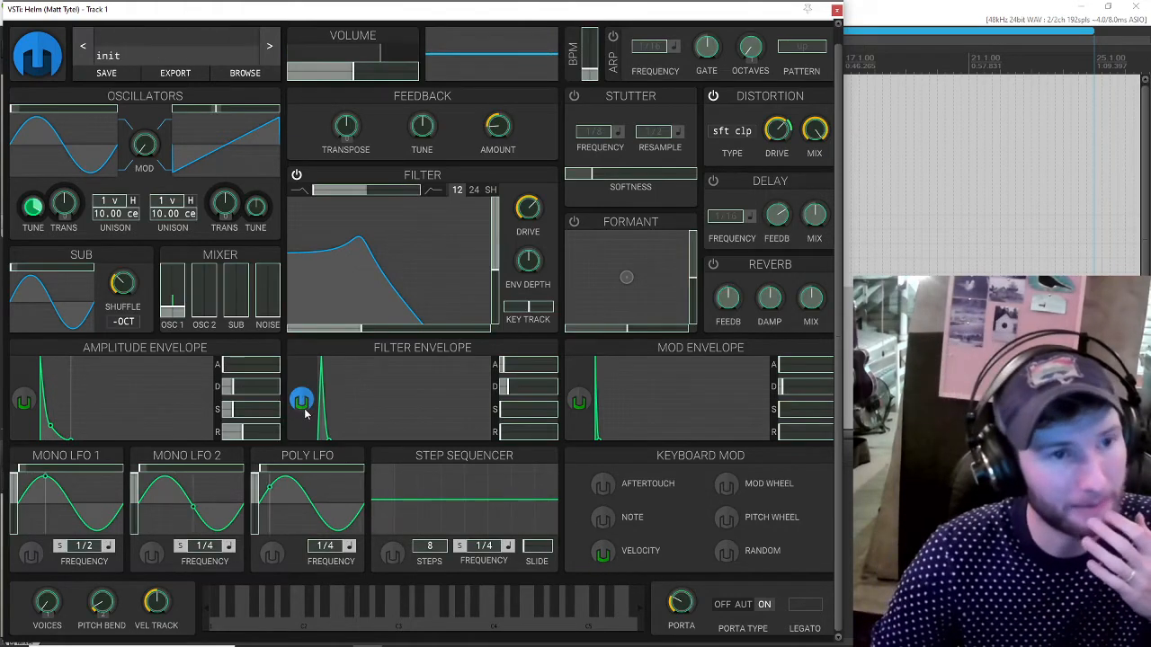
pyautogui.moveTo(422, 126); pyautogui.dragTo(422, 113)
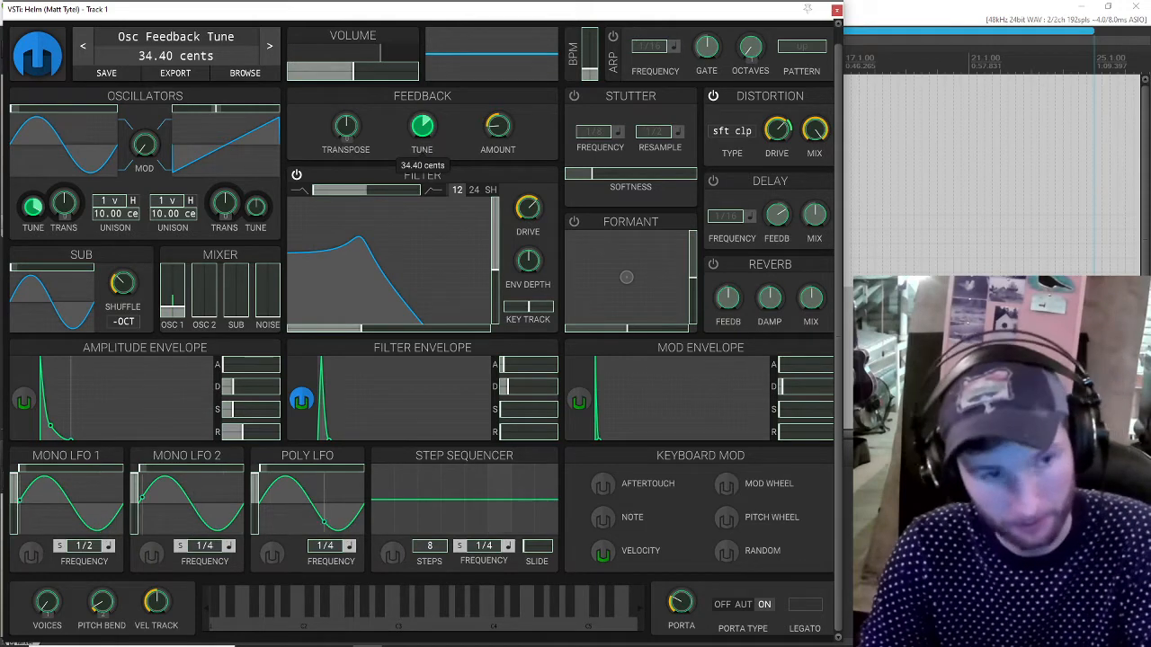
pyautogui.moveTo(422, 126); pyautogui.dragTo(422, 75)
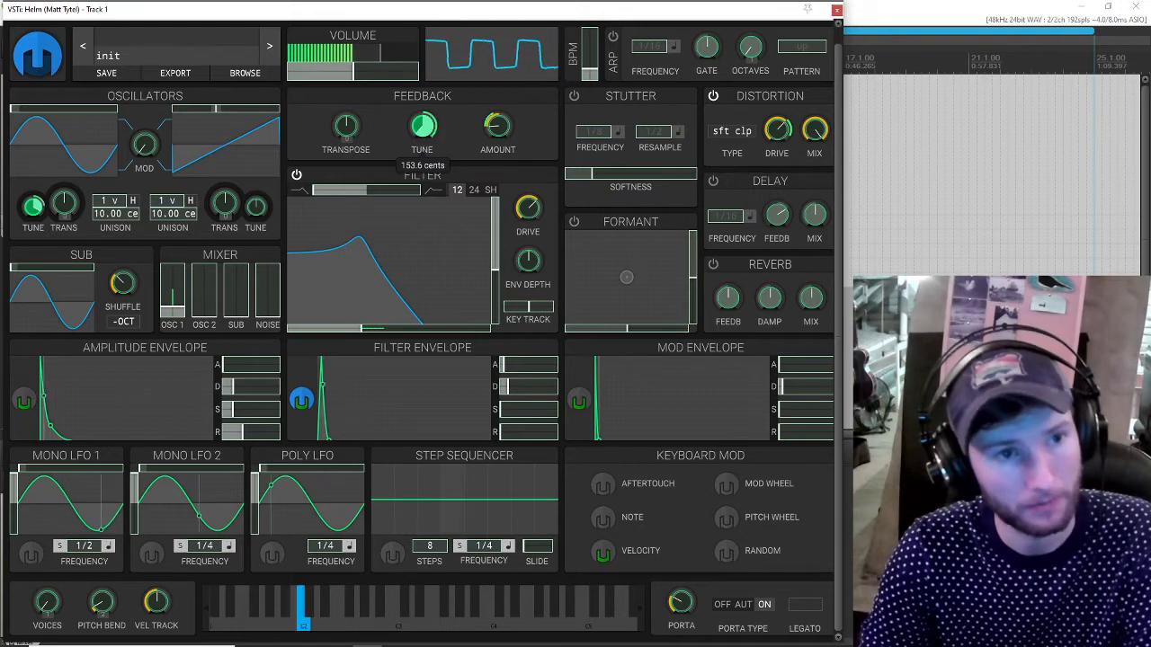
pyautogui.moveTo(422, 125); pyautogui.dragTo(422, 156)
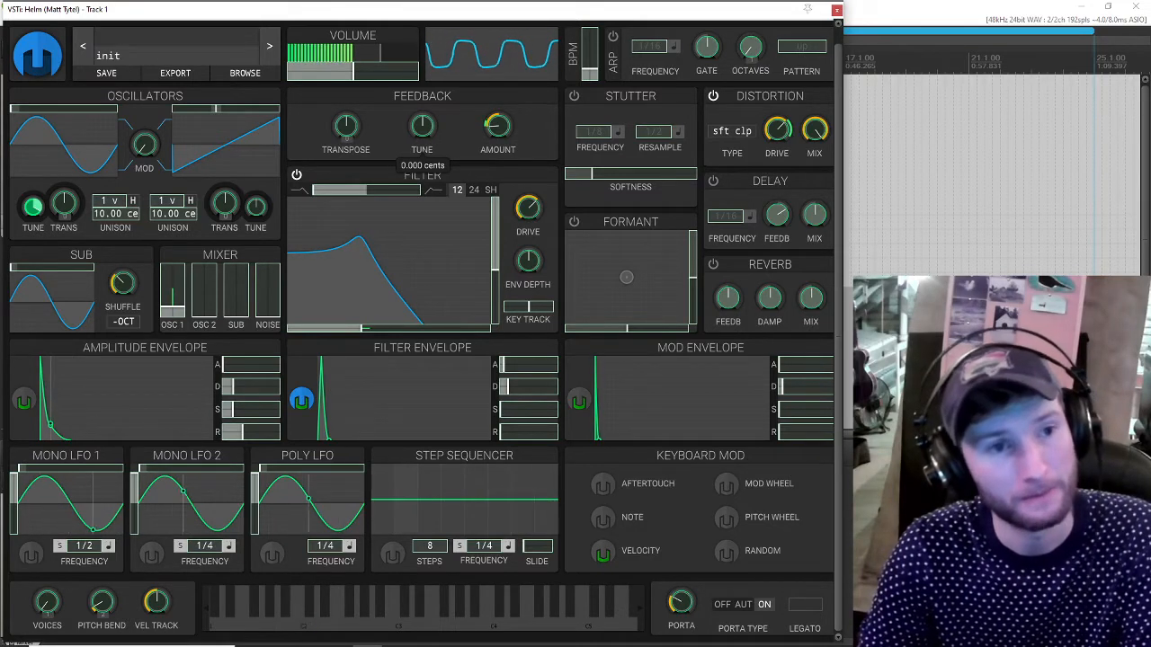
pyautogui.moveTo(421, 156); pyautogui.dragTo(422, 90)
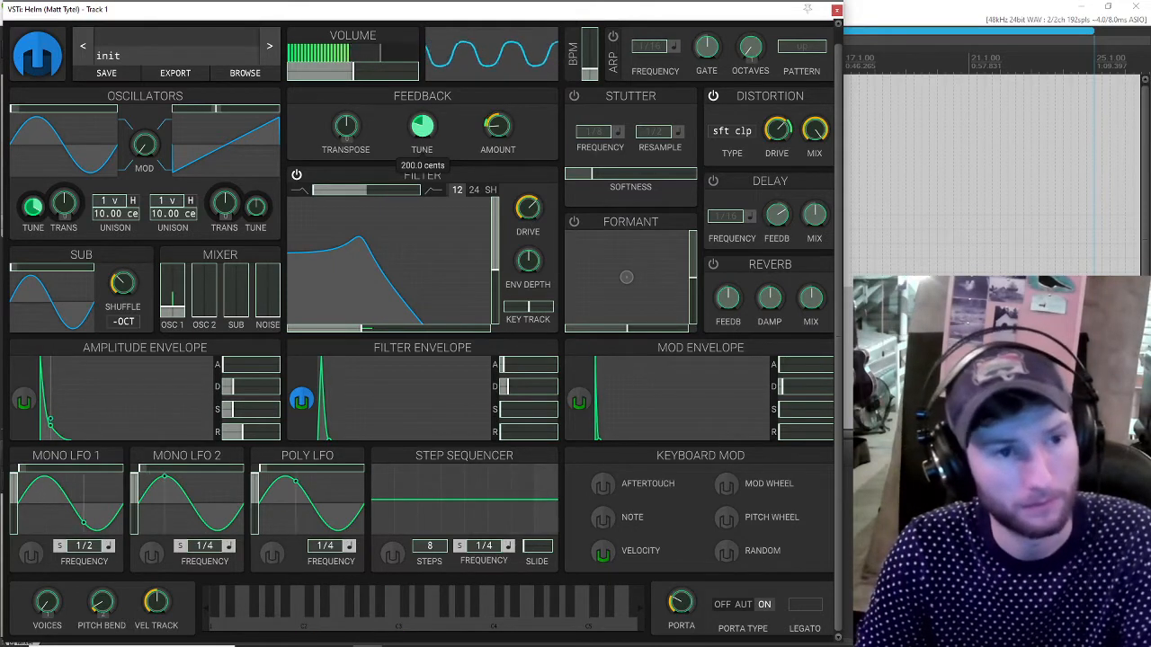
pyautogui.moveTo(421, 126); pyautogui.dragTo(423, 129)
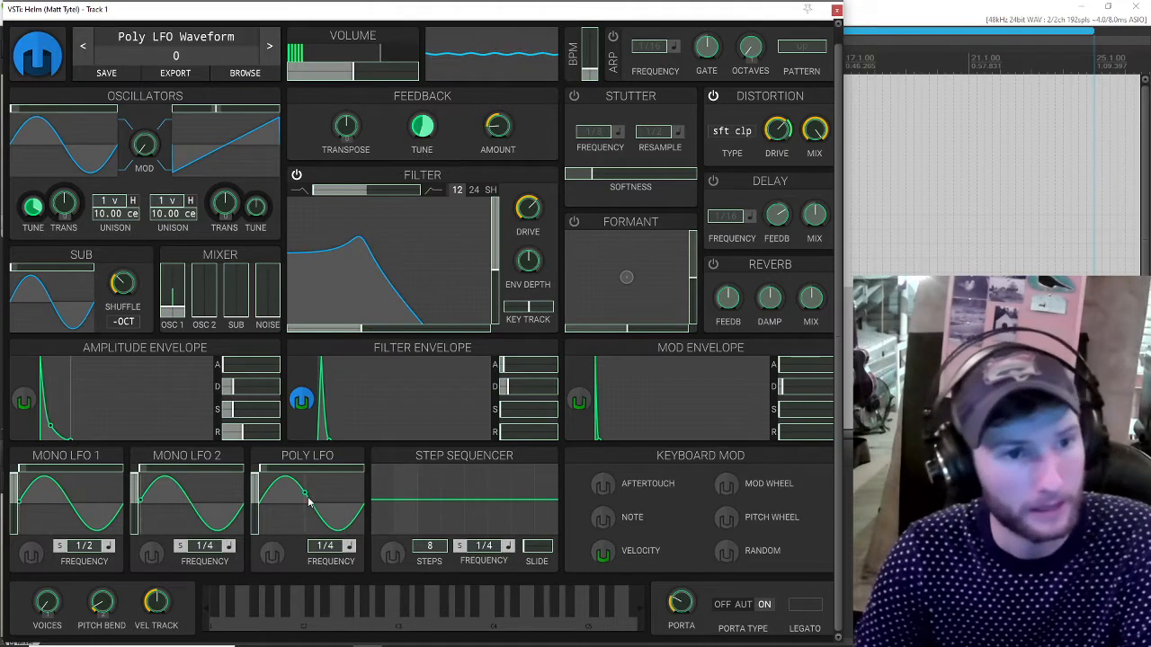
pyautogui.click(301, 407)
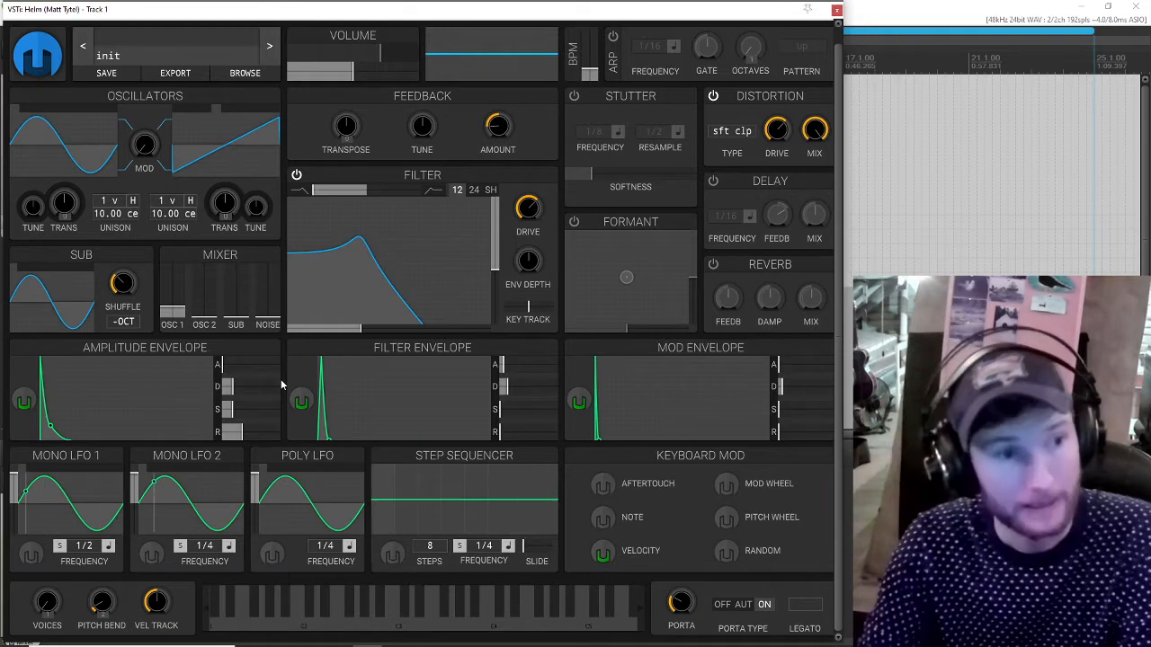
# Step: Raise the sub's mixer volume to about two thirds and rebalance oscillator 1's volume with stronger velocity modulation
pyautogui.click(232, 292)
pyautogui.moveTo(232, 292); pyautogui.dragTo(237, 285)
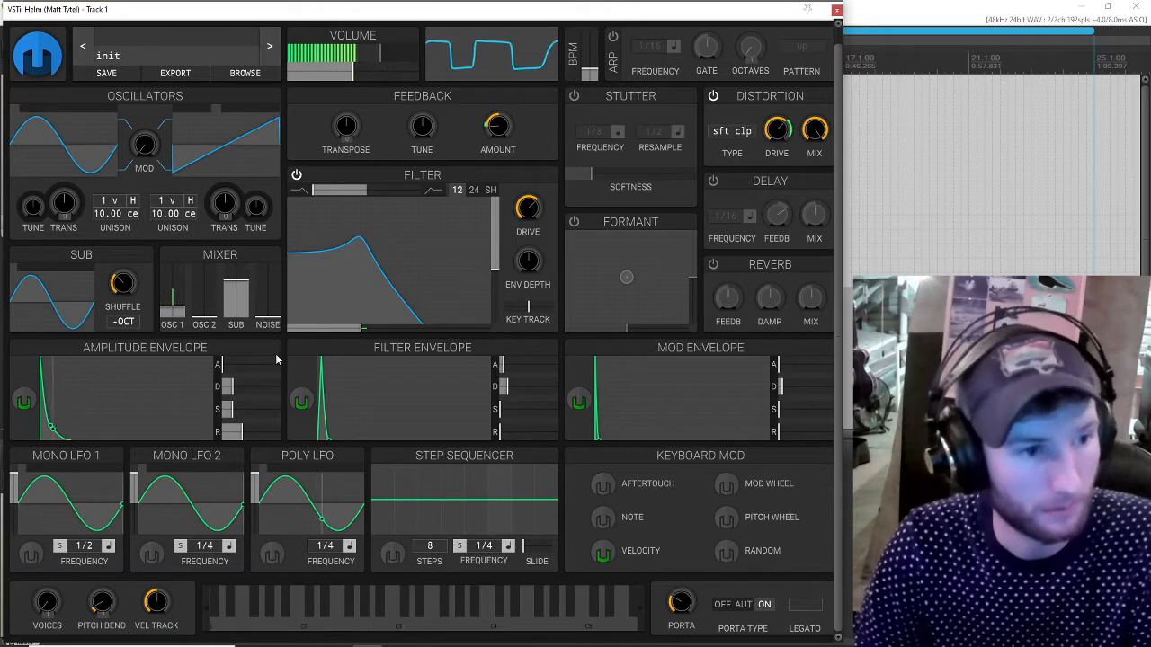
pyautogui.click(601, 555)
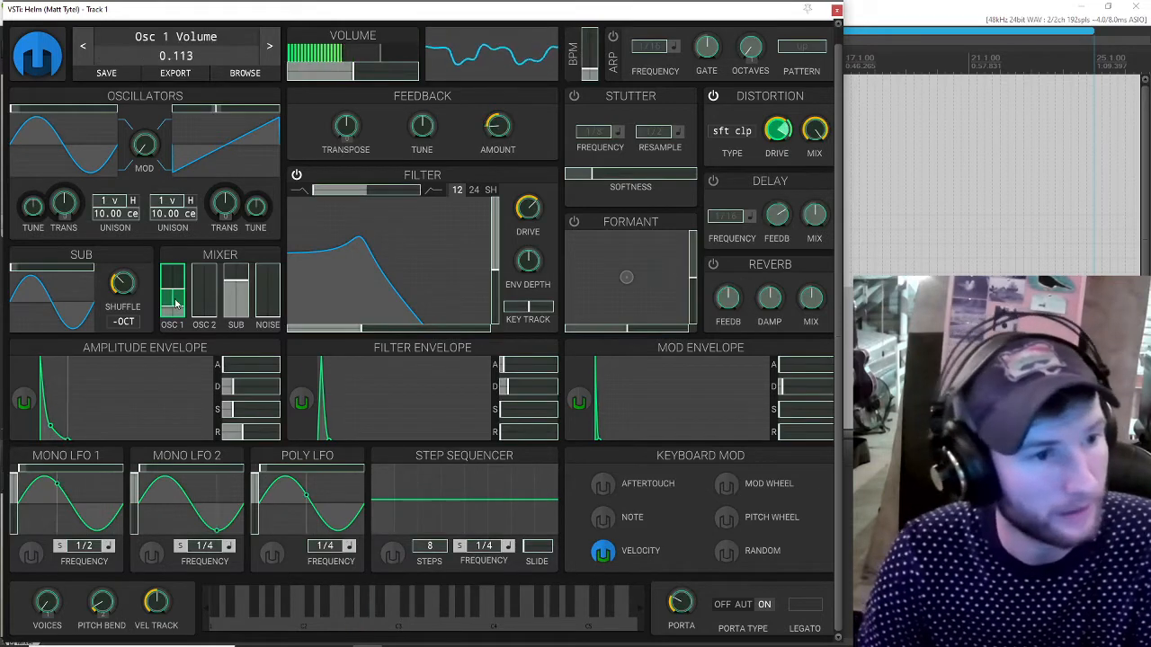
pyautogui.moveTo(175, 289); pyautogui.dragTo(175, 279)
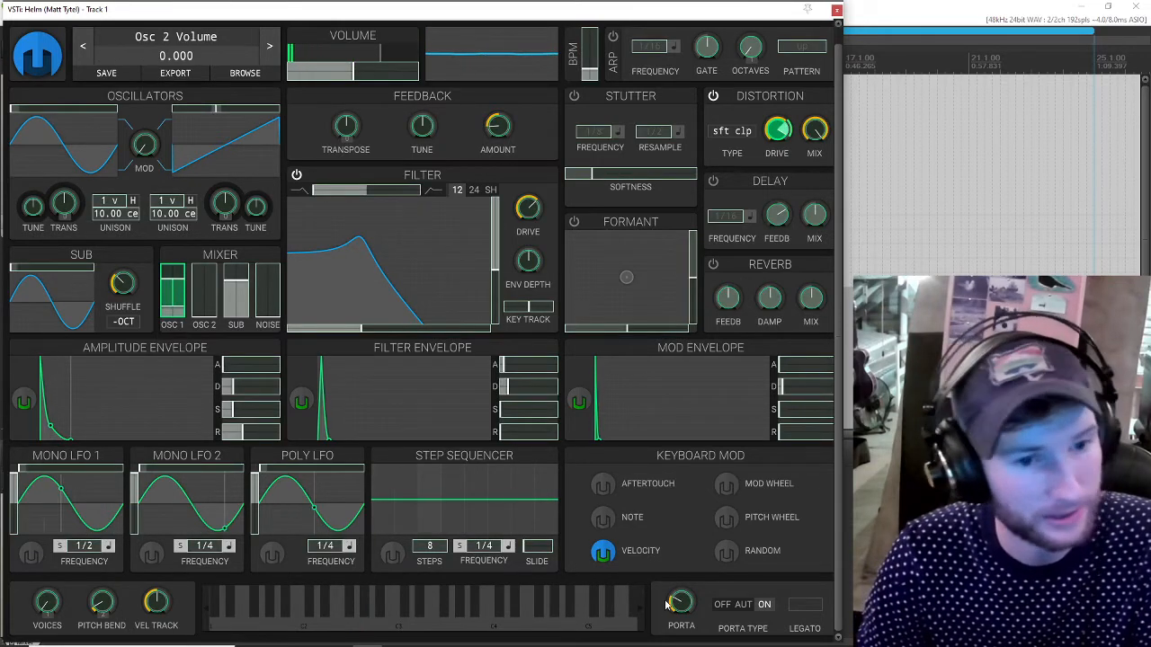
pyautogui.click(601, 550)
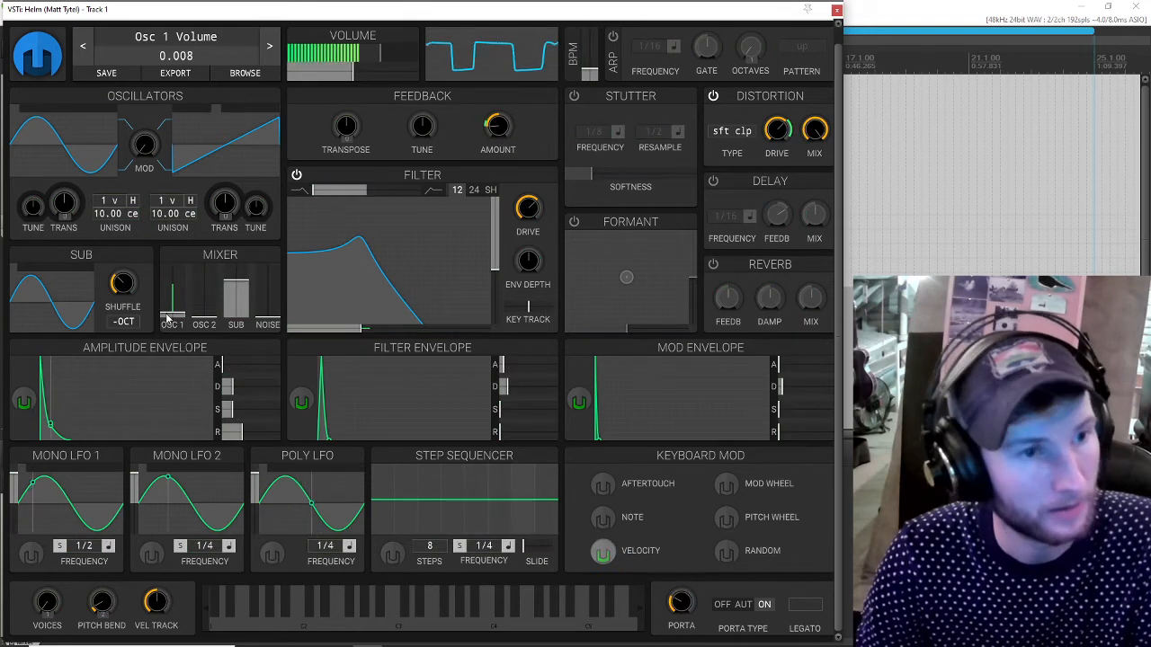
pyautogui.moveTo(166, 317); pyautogui.dragTo(169, 310)
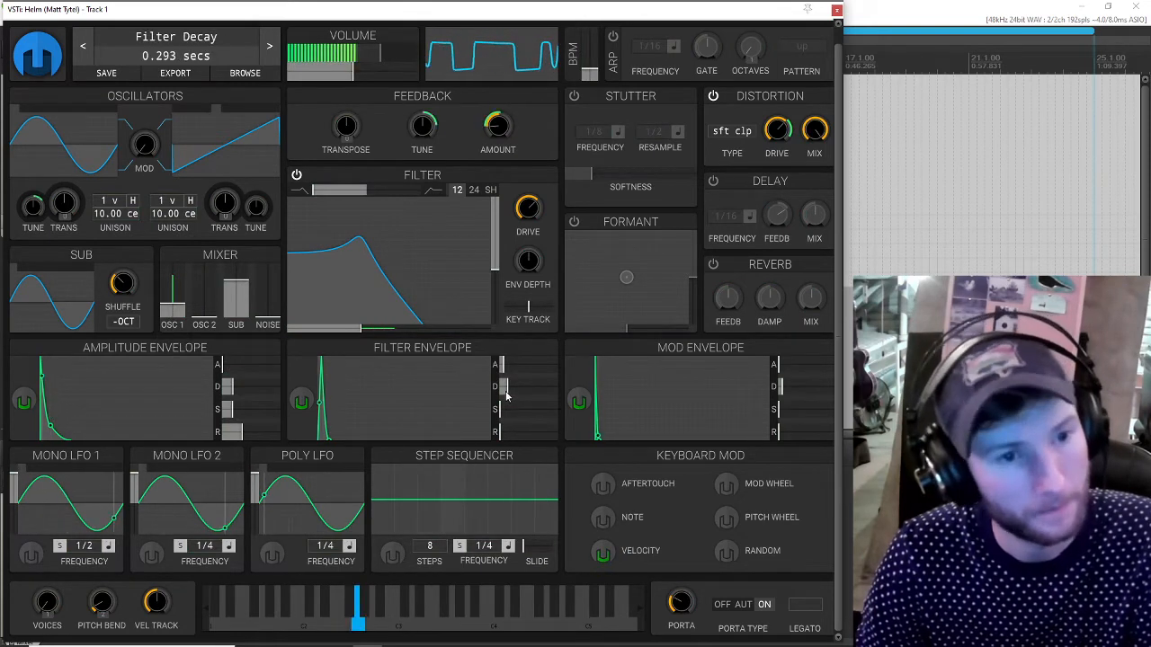
# Step: Slightly lengthen the filter envelope's decay and add a small positive modulation of the filter cutoff from mono LFO 2
pyautogui.moveTo(507, 389); pyautogui.dragTo(511, 393)
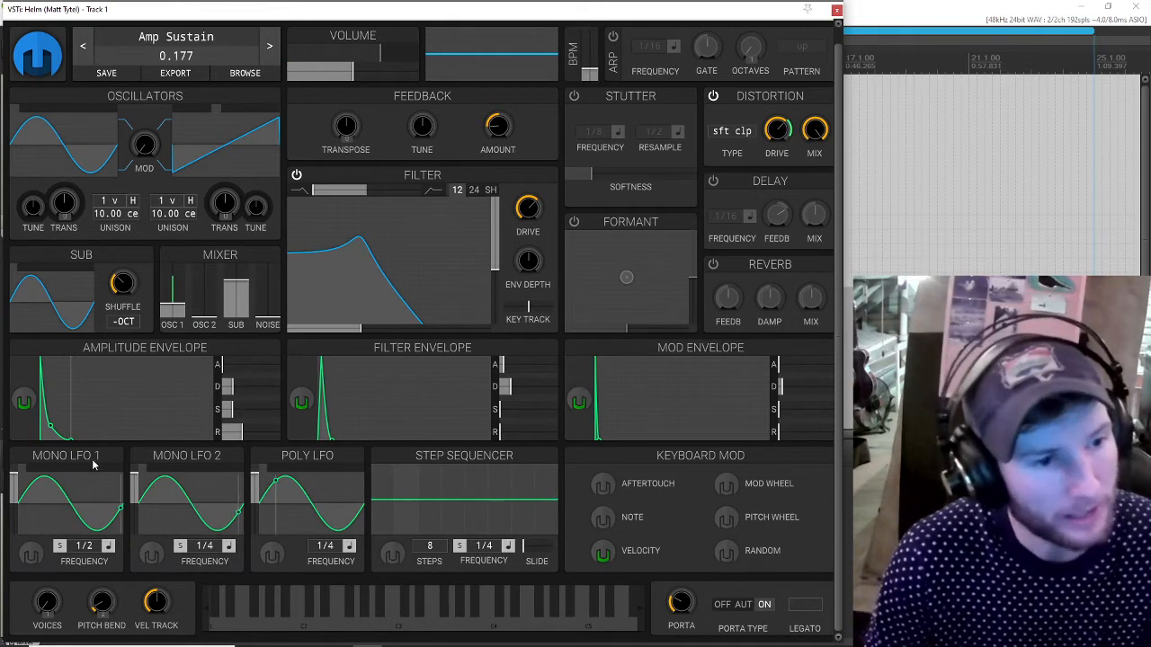
pyautogui.click(151, 555)
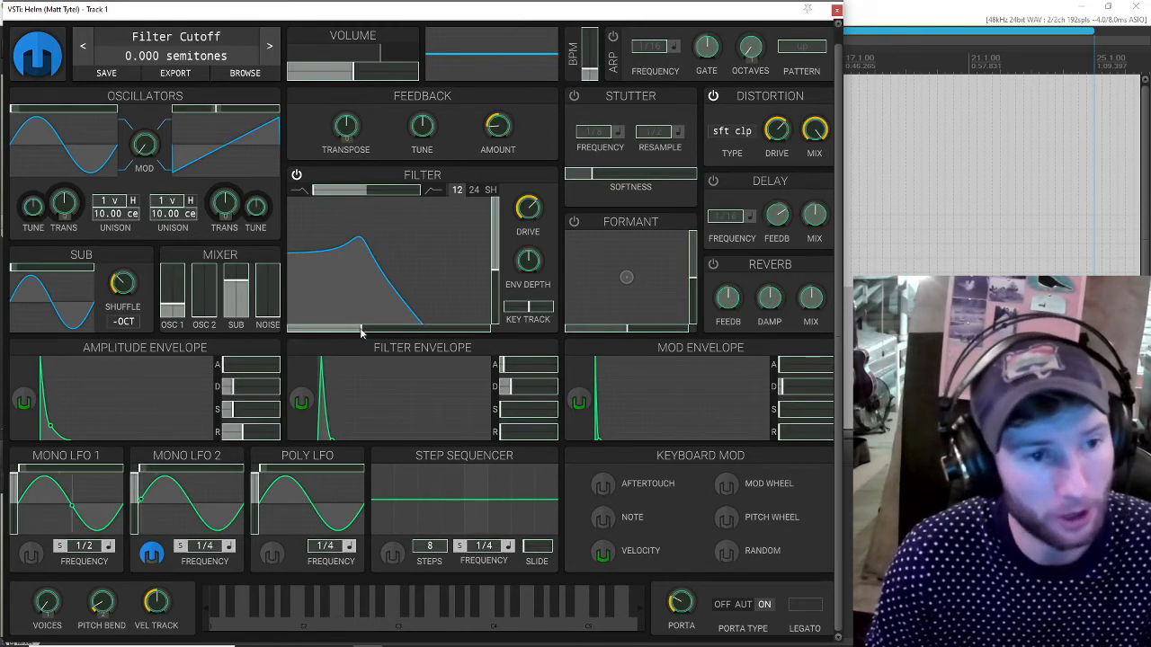
pyautogui.moveTo(361, 333); pyautogui.dragTo(377, 330)
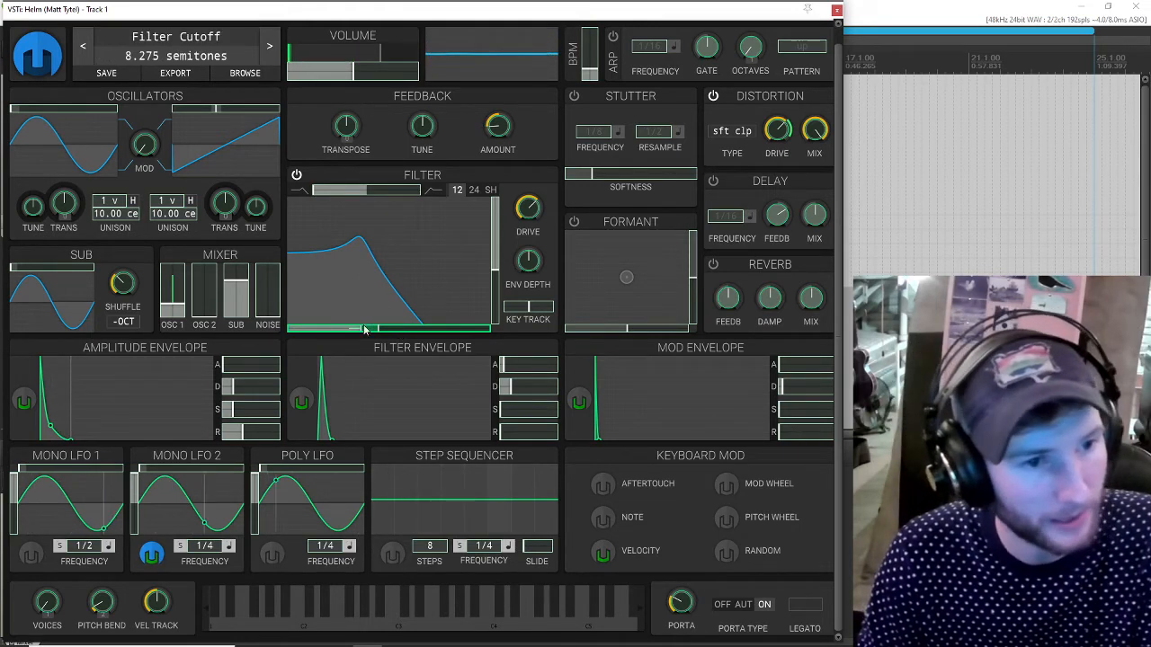
pyautogui.moveTo(378, 330); pyautogui.dragTo(398, 330)
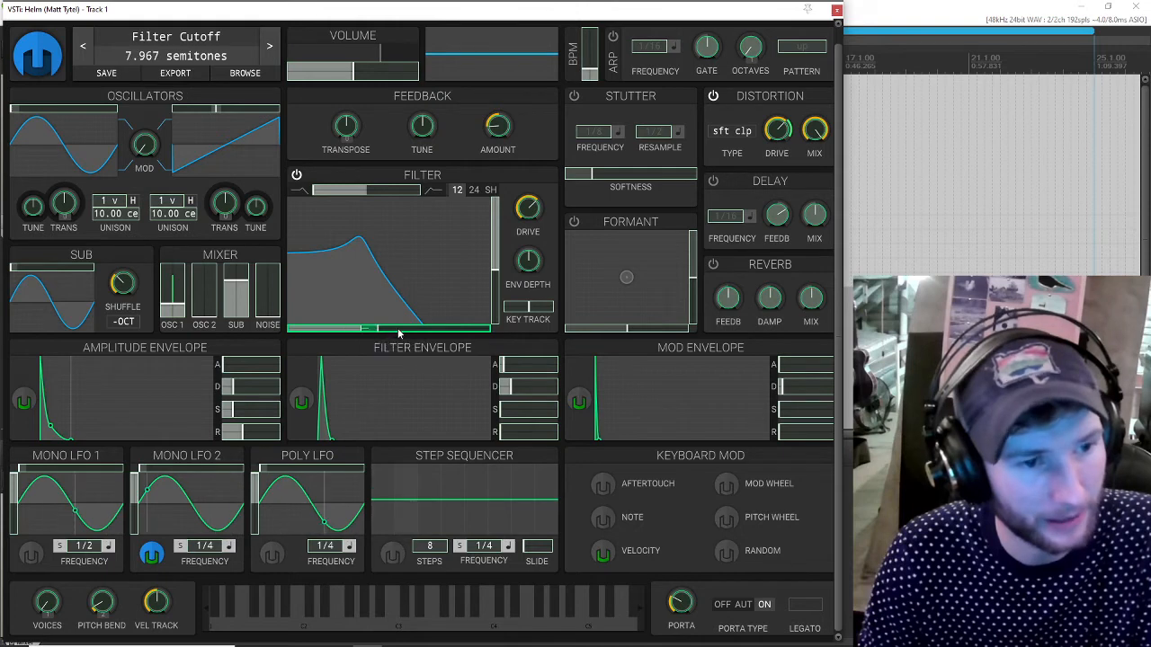
pyautogui.click(151, 554)
pyautogui.click(151, 554)
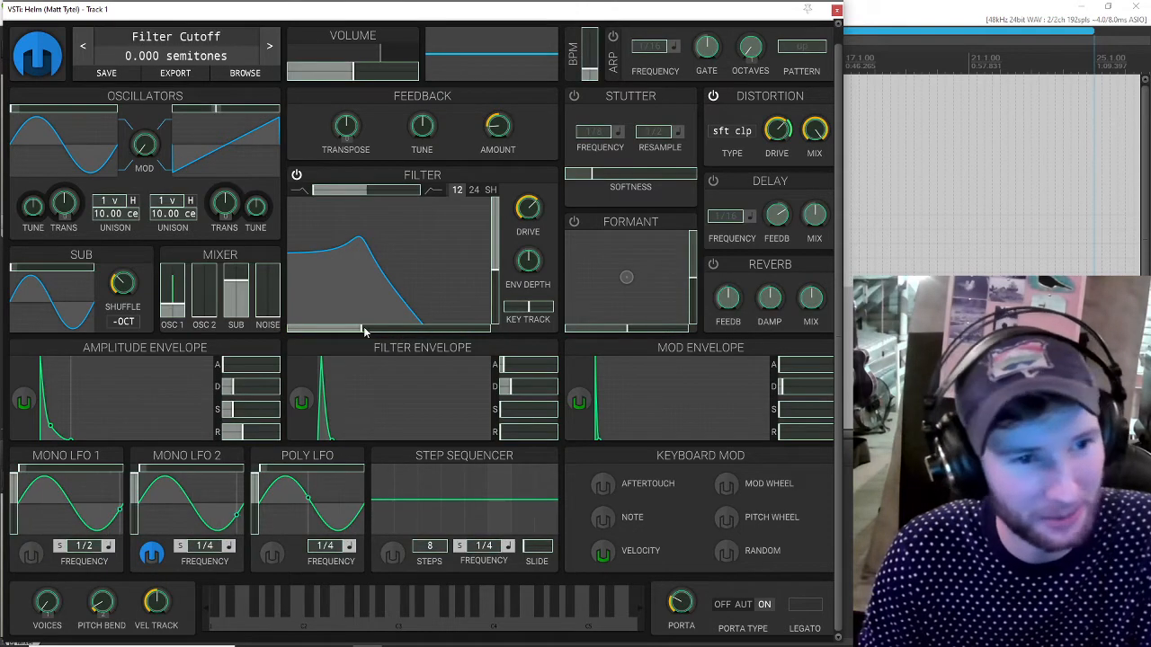
pyautogui.moveTo(362, 333); pyautogui.dragTo(369, 331)
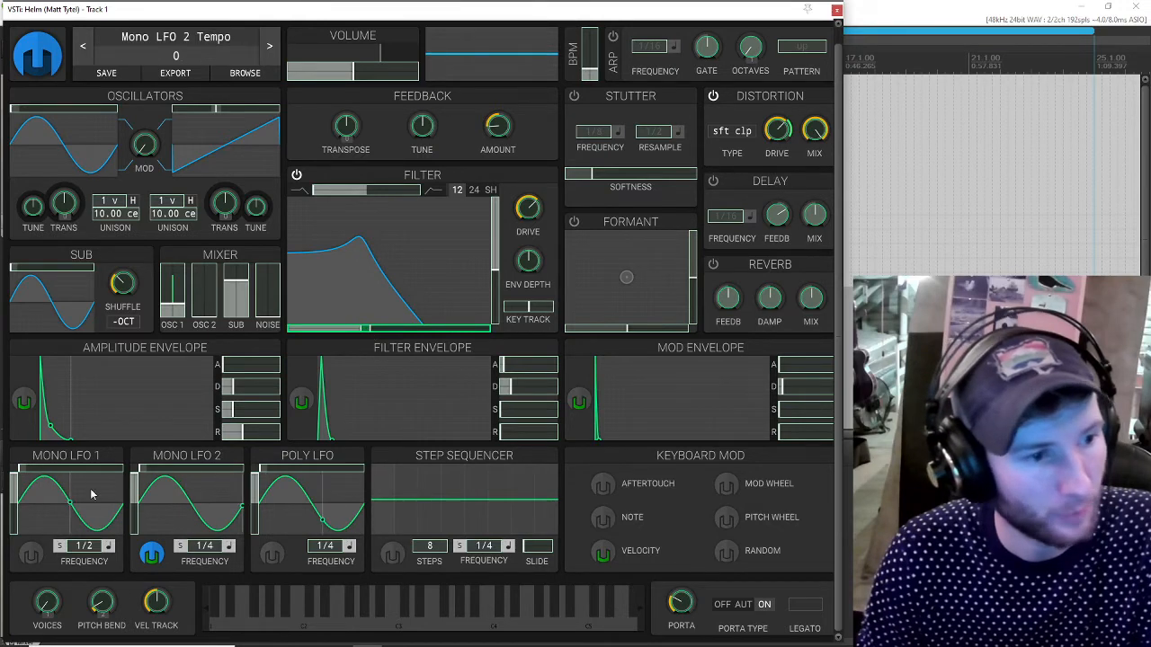
# Step: Lengthen the amplitude envelope's release and slightly shorten its decay
pyautogui.moveTo(248, 432); pyautogui.dragTo(262, 438)
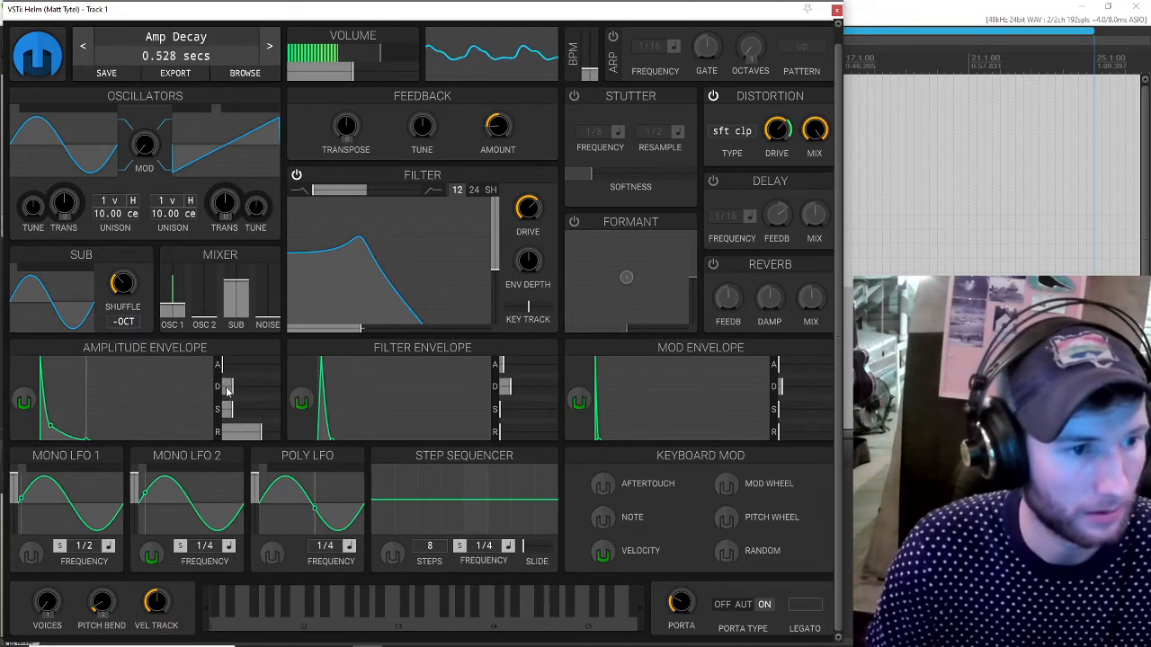
pyautogui.moveTo(230, 387); pyautogui.dragTo(227, 389)
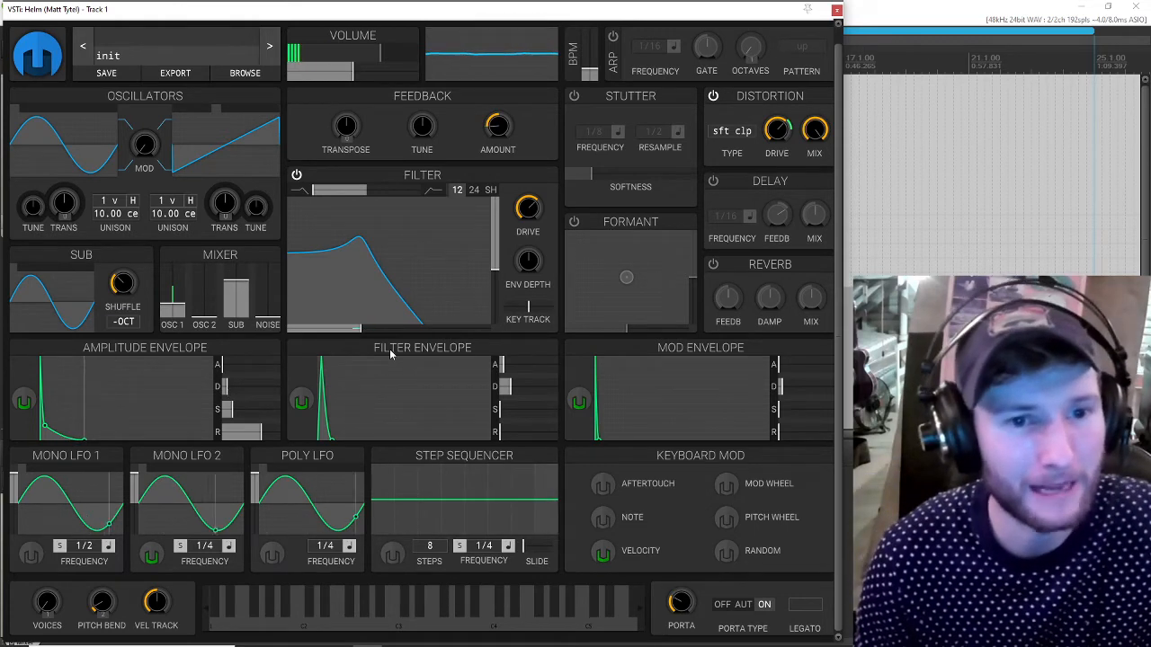
# Step: Enable the reverb and modulate its mix from the amplitude envelope
pyautogui.click(713, 265)
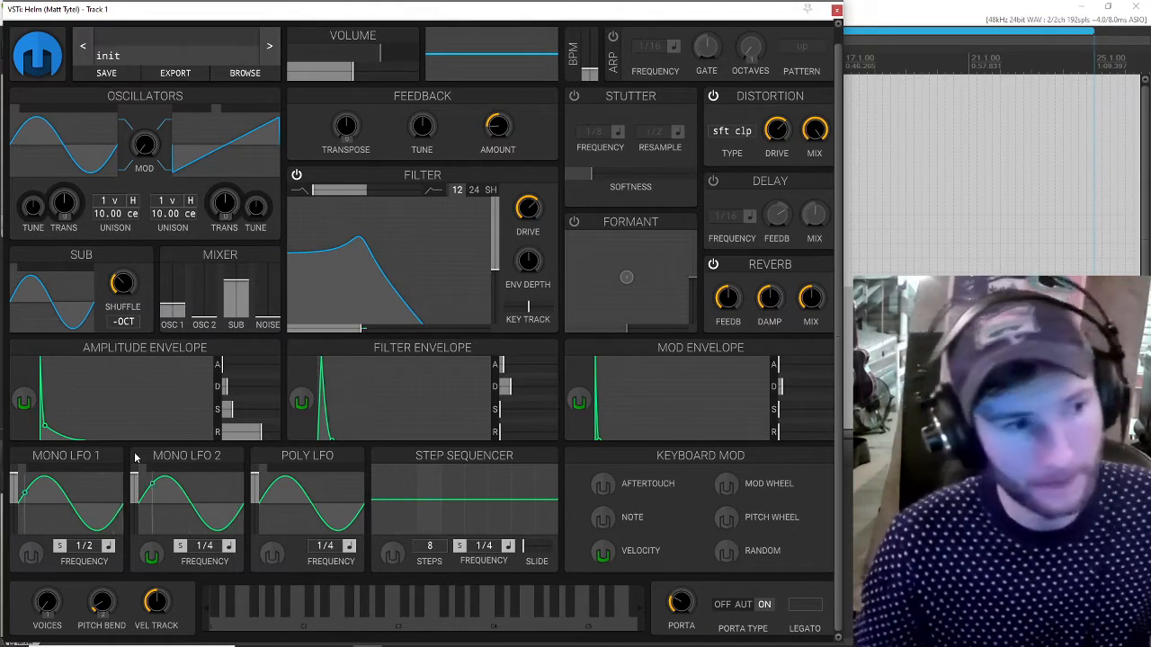
pyautogui.click(23, 401)
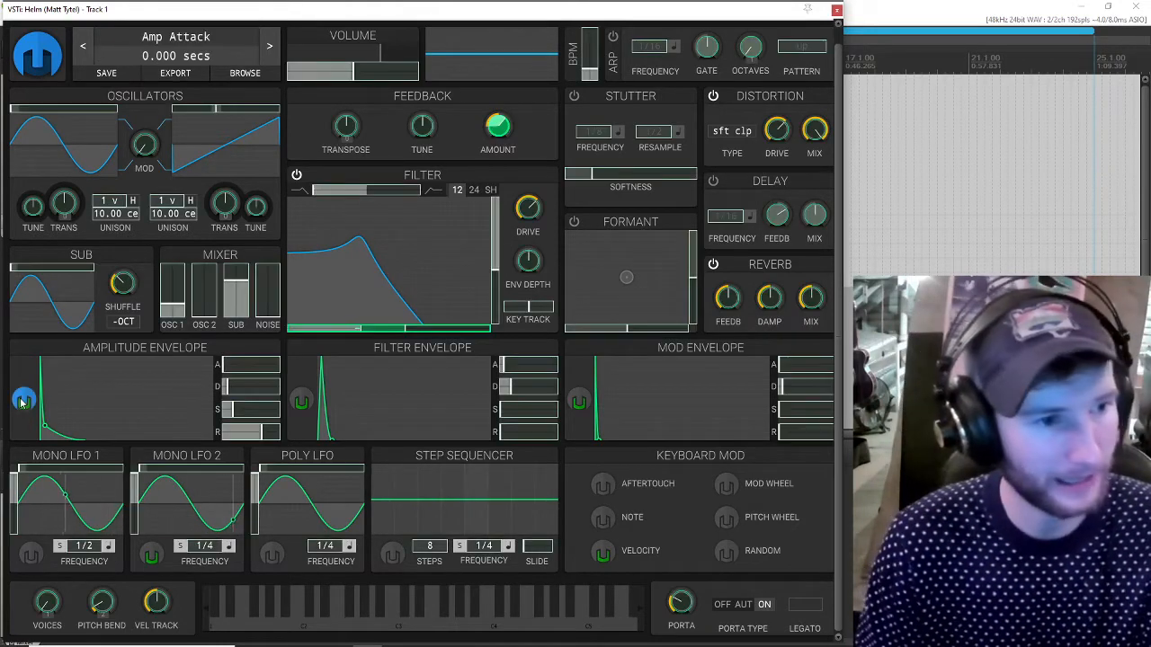
pyautogui.click(22, 401)
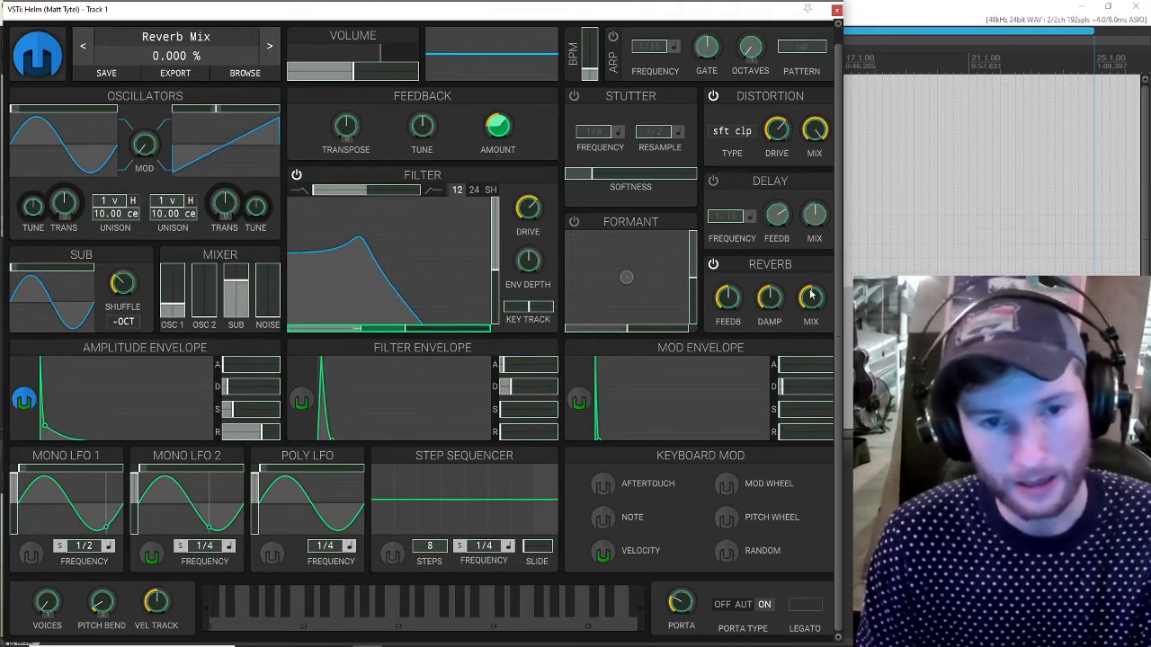
pyautogui.moveTo(810, 295); pyautogui.dragTo(811, 315)
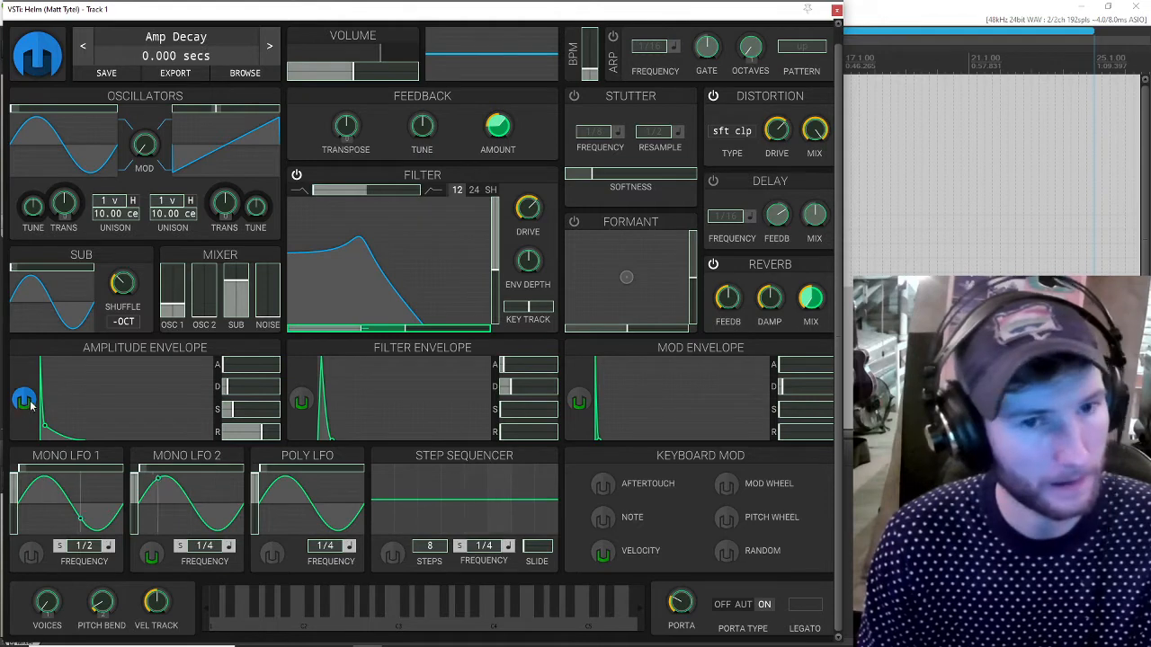
# Step: Compare low and 0.840 reverb damping before setting it to 0.556, and reduce the reverb's feedback and mix
pyautogui.moveTo(23, 399); pyautogui.dragTo(772, 299)
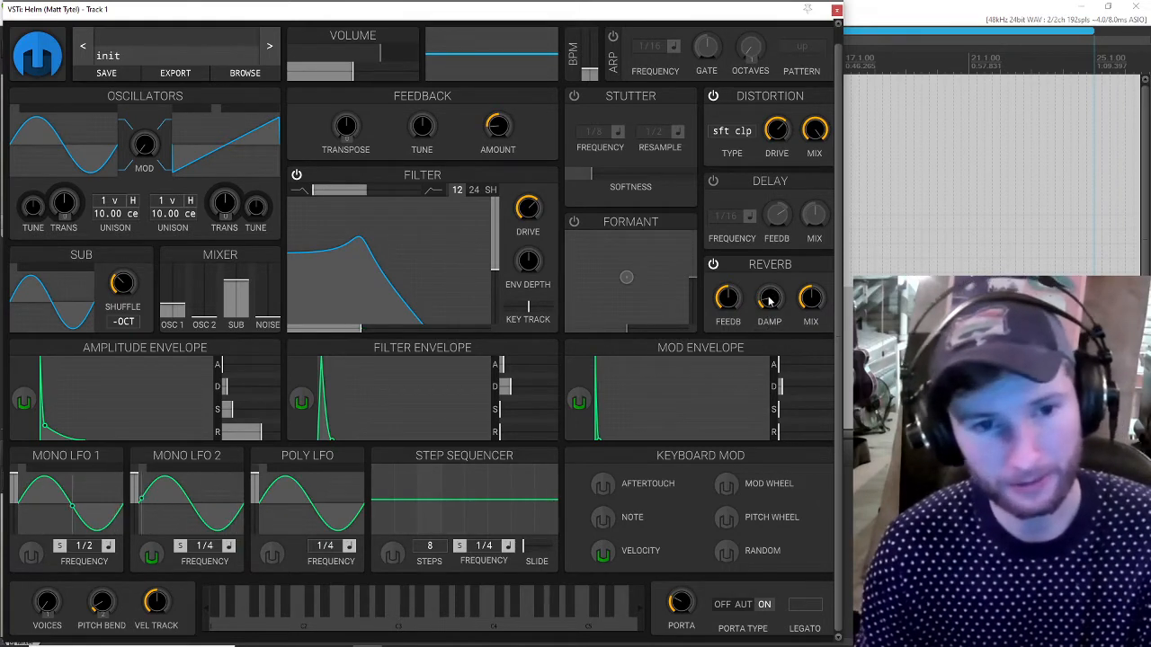
pyautogui.moveTo(769, 319); pyautogui.dragTo(769, 334)
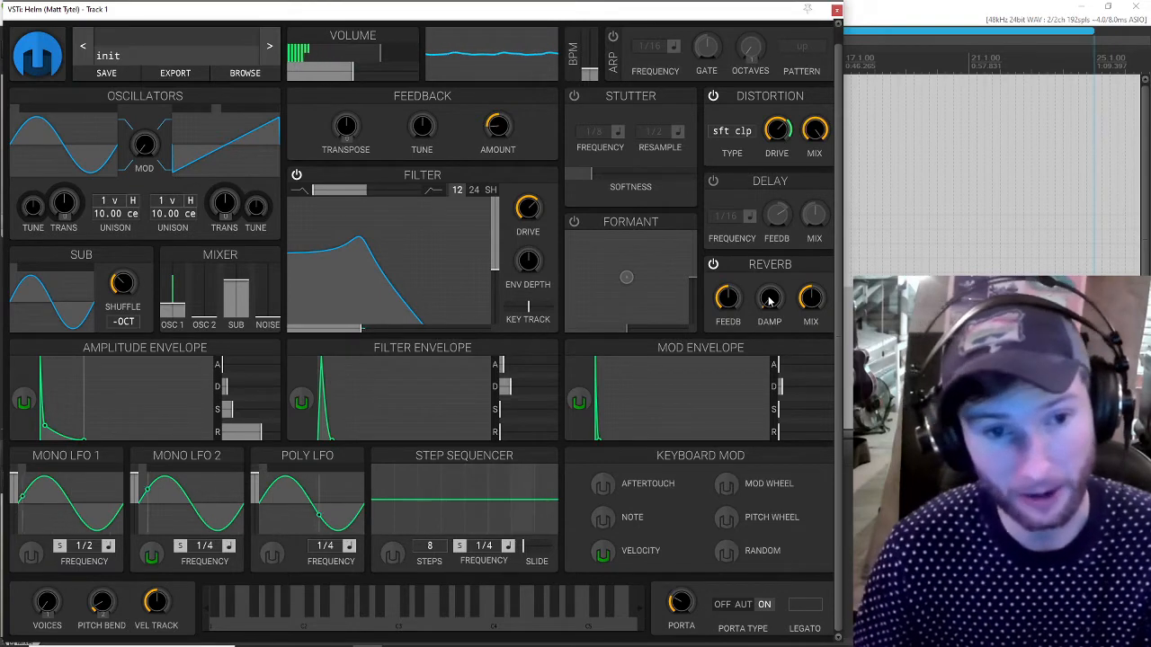
pyautogui.moveTo(769, 300); pyautogui.dragTo(769, 211)
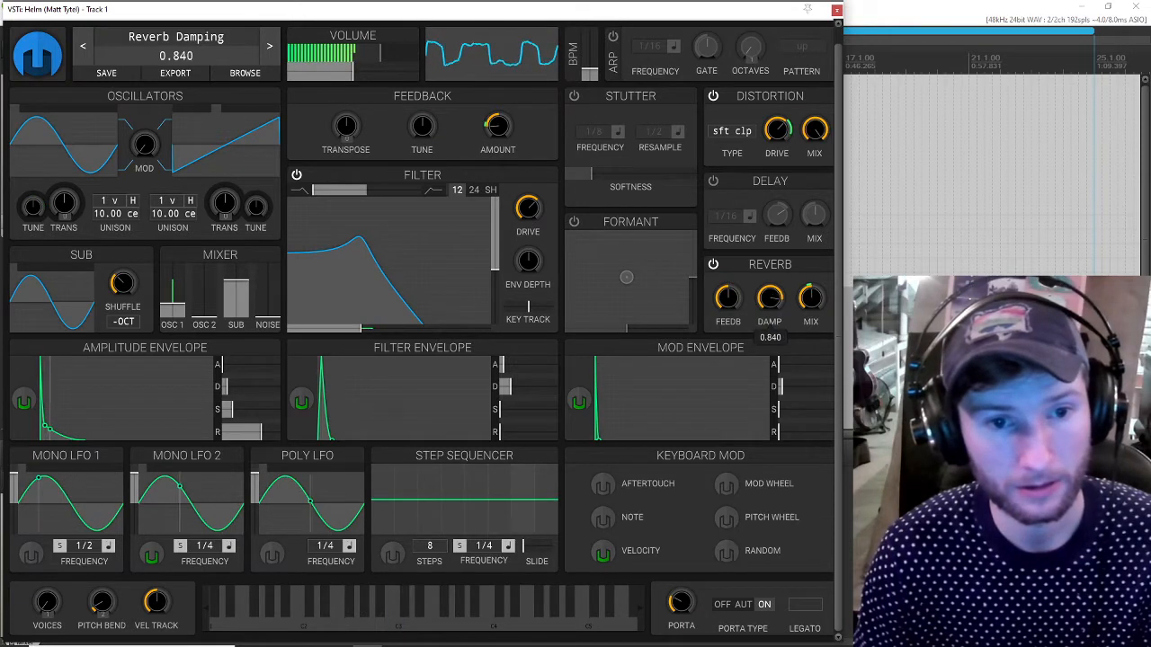
pyautogui.moveTo(810, 298); pyautogui.dragTo(713, 295)
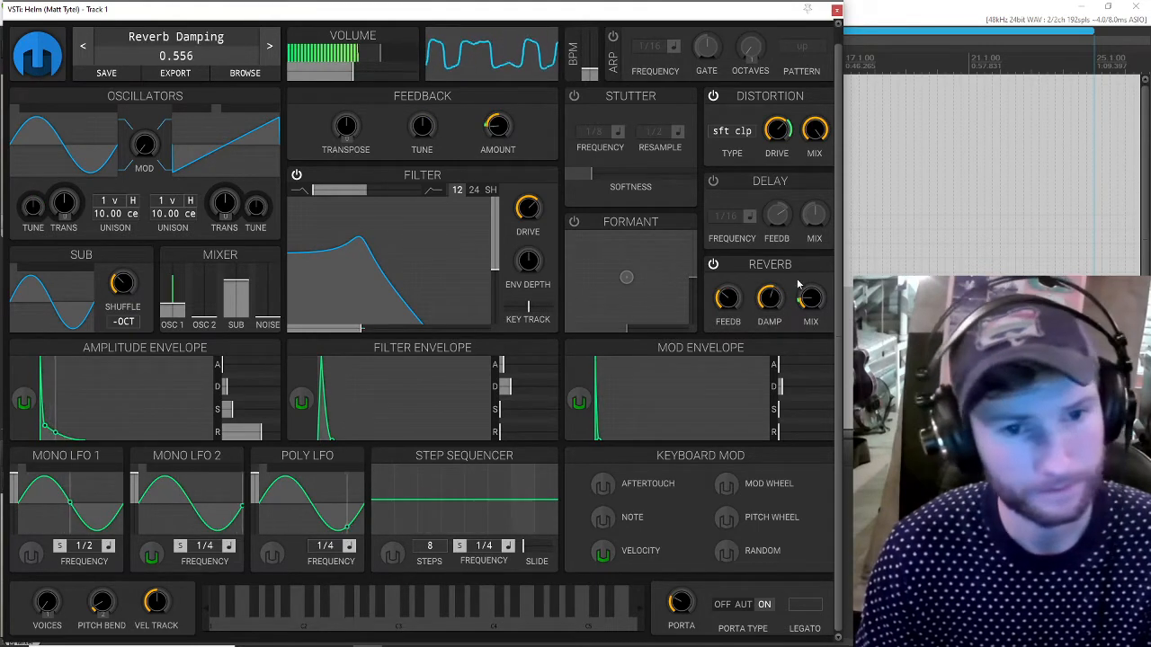
# Step: Modulate the reverb damping from the amplitude envelope by about 0.4
pyautogui.click(30, 403)
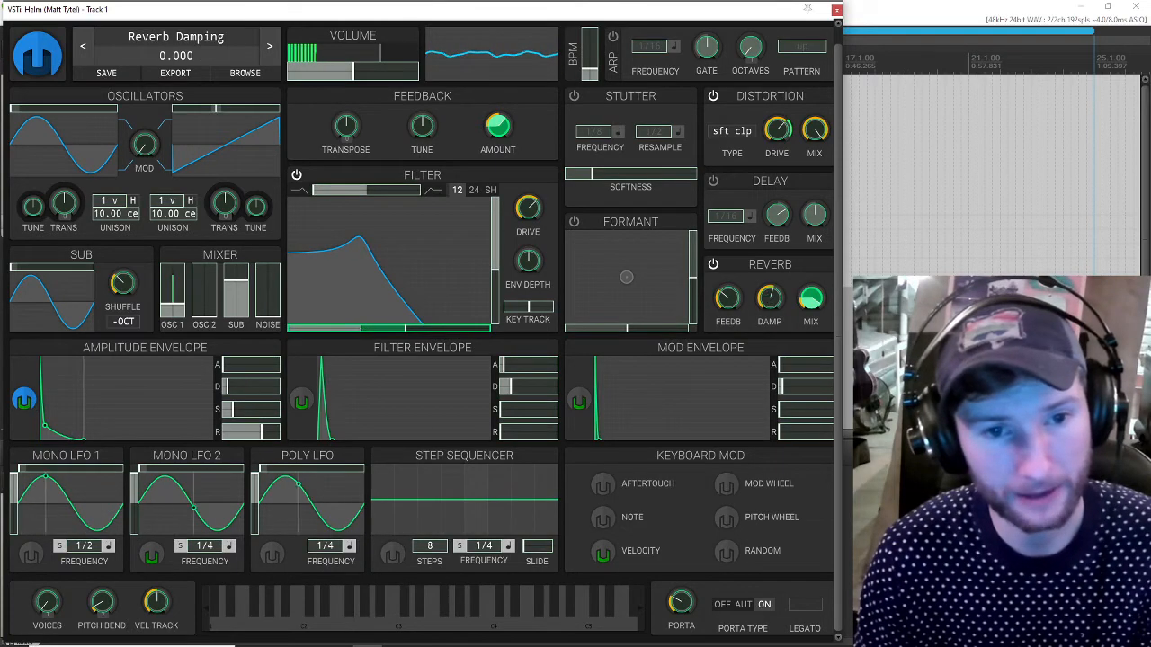
pyautogui.moveTo(770, 298); pyautogui.dragTo(769, 283)
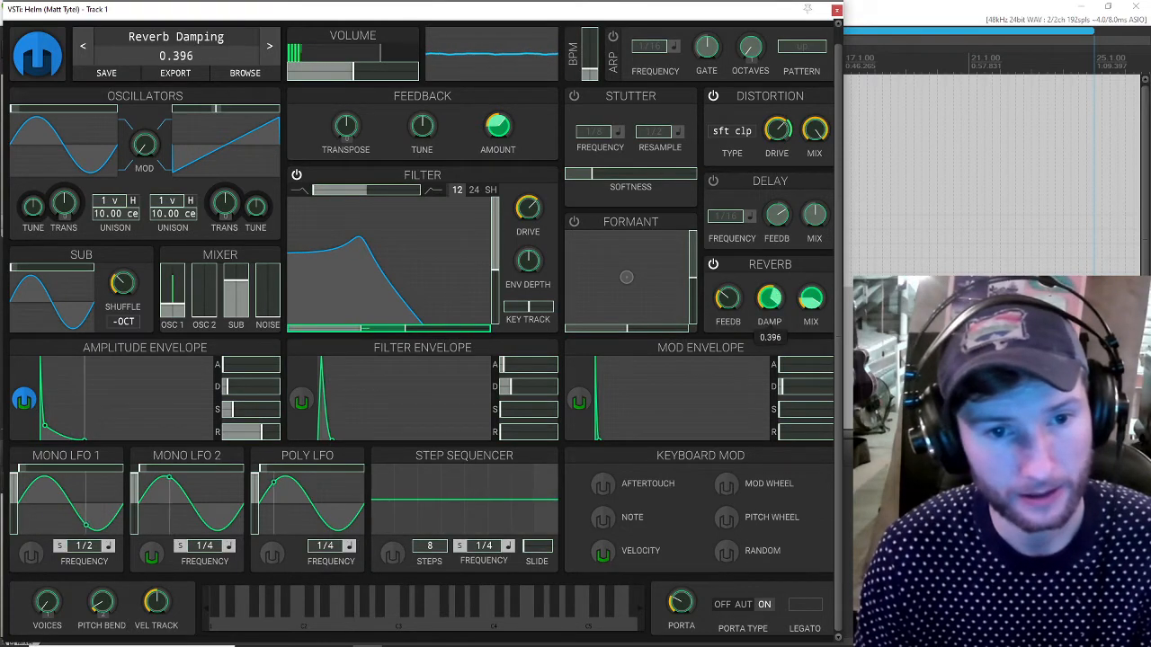
pyautogui.click(24, 400)
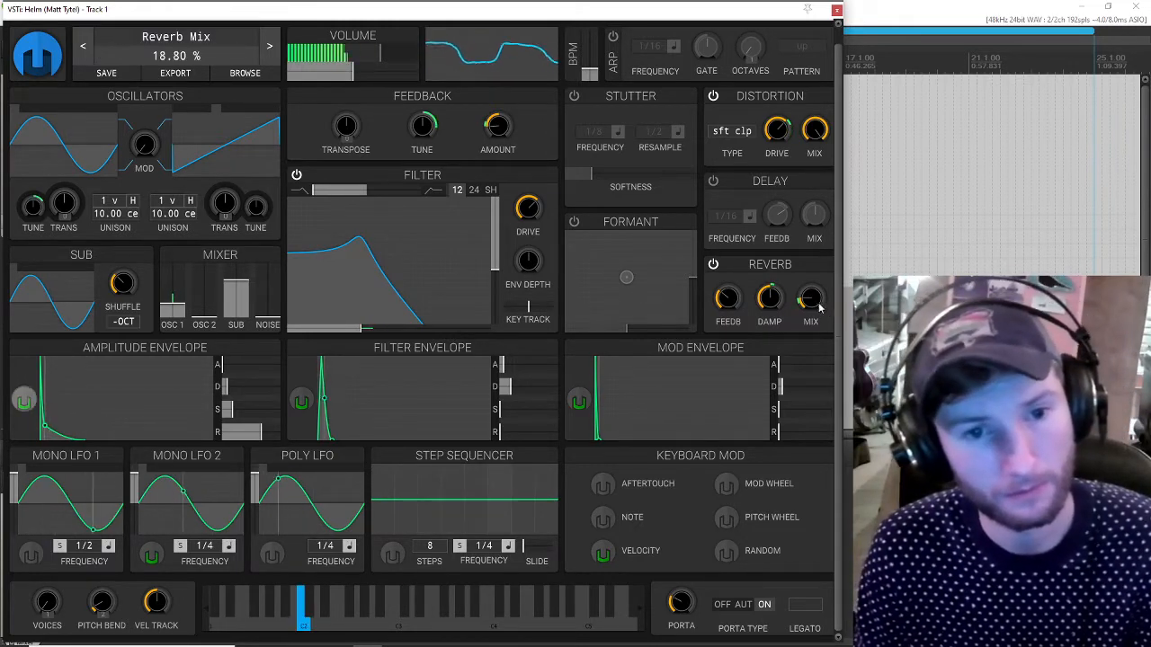
# Step: Try several reverb mix levels around and above 18.80 % and settle on a low one
pyautogui.moveTo(810, 299); pyautogui.dragTo(810, 298)
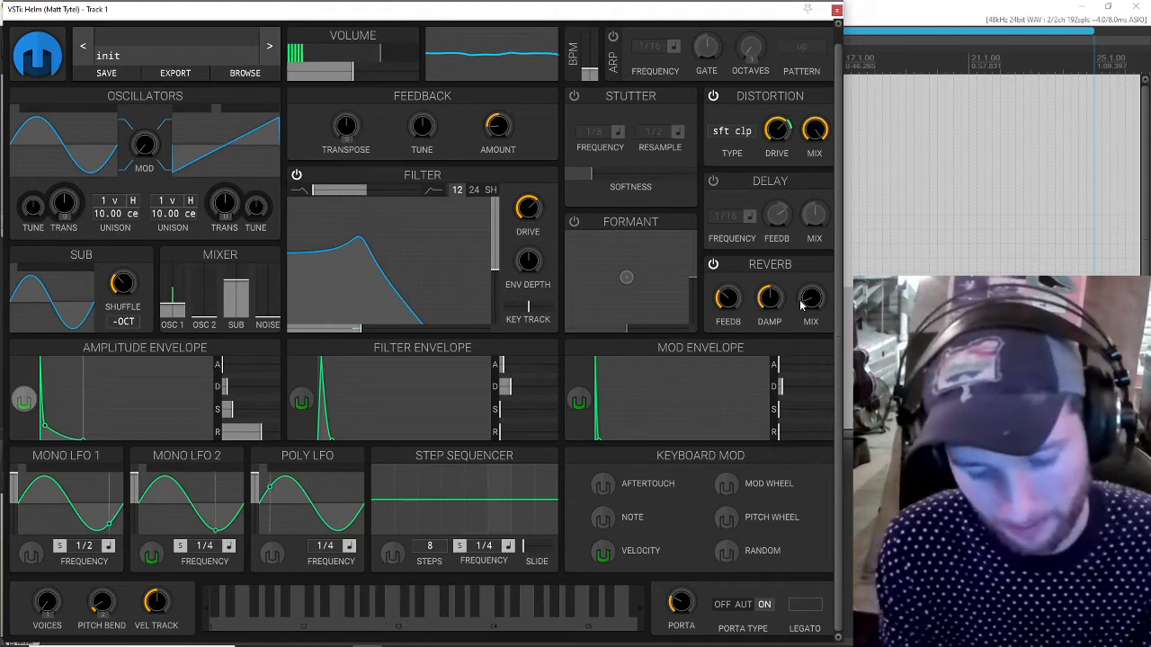
pyautogui.moveTo(800, 305)
pyautogui.mouseDown()
pyautogui.moveTo(804, 286)
pyautogui.moveTo(805, 308)
pyautogui.mouseUp()
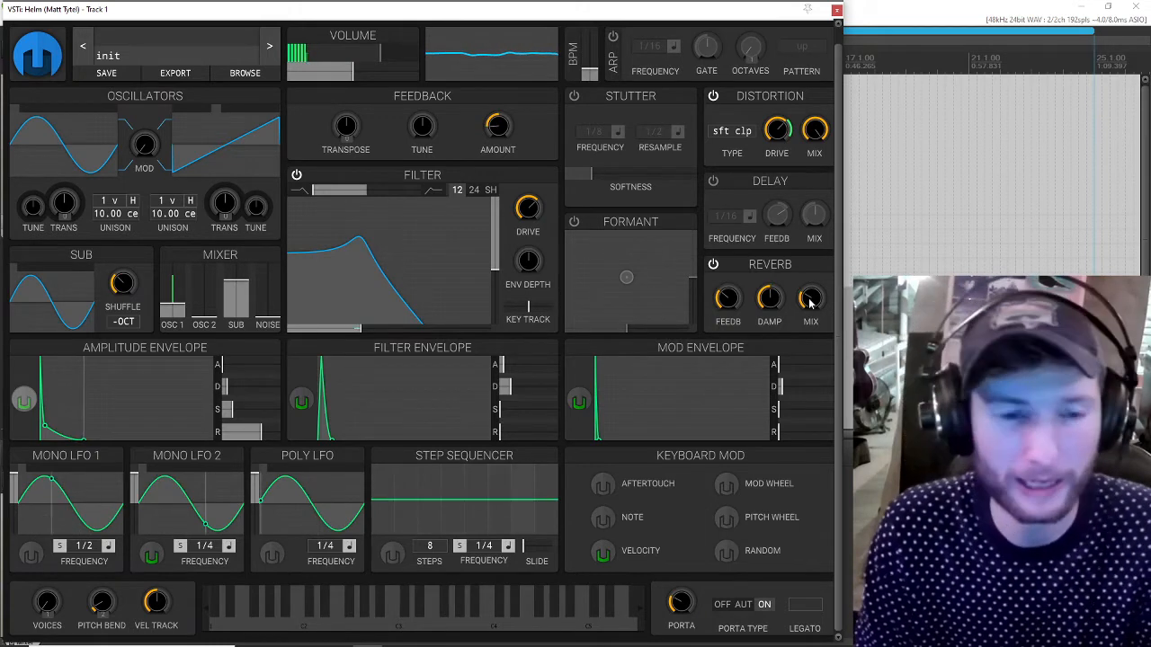
pyautogui.moveTo(811, 298); pyautogui.dragTo(810, 304)
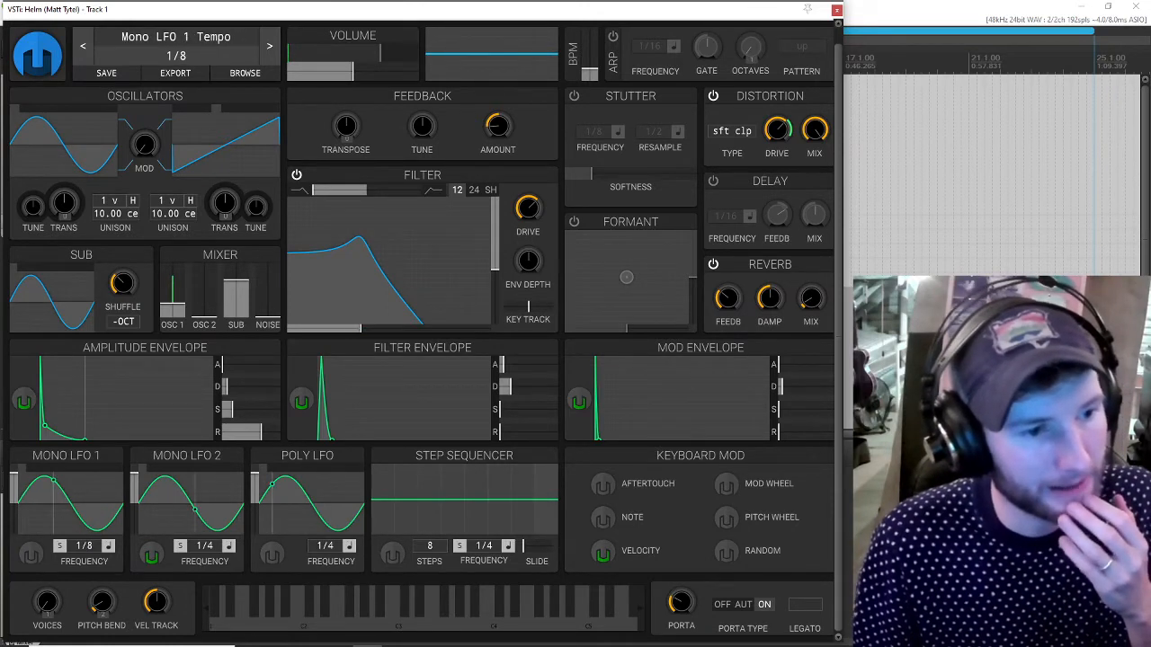
# Step: Set mono LFO 1's frequency to 1/8 and use it to modulate the feedback tune
pyautogui.click(30, 554)
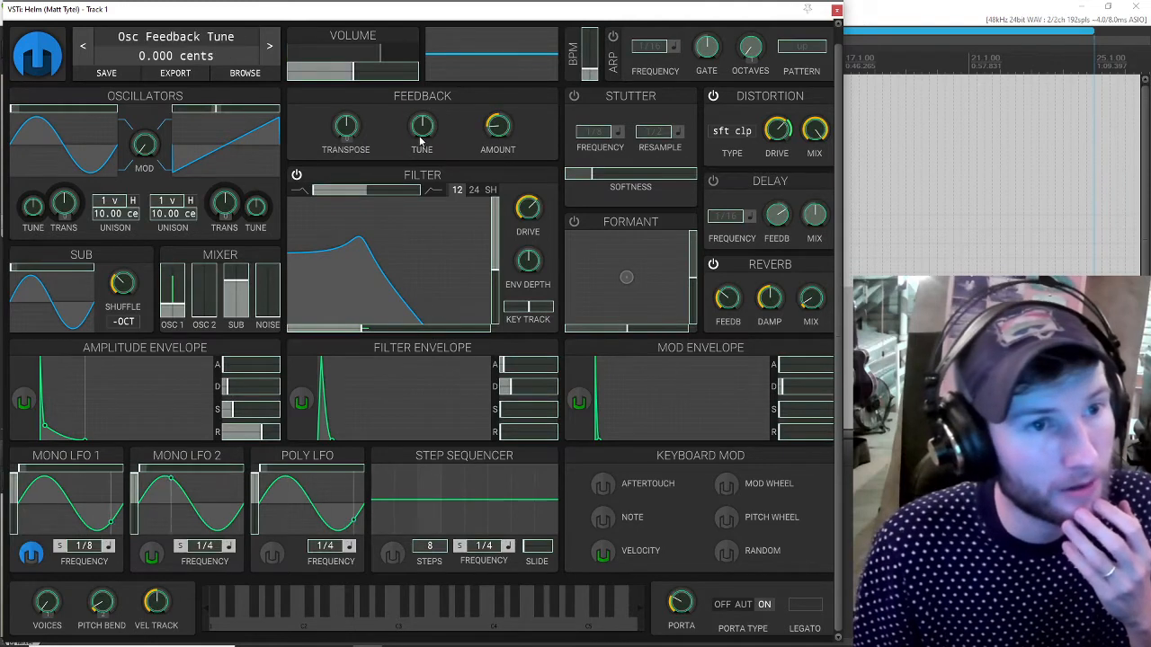
pyautogui.moveTo(420, 139); pyautogui.dragTo(419, 126)
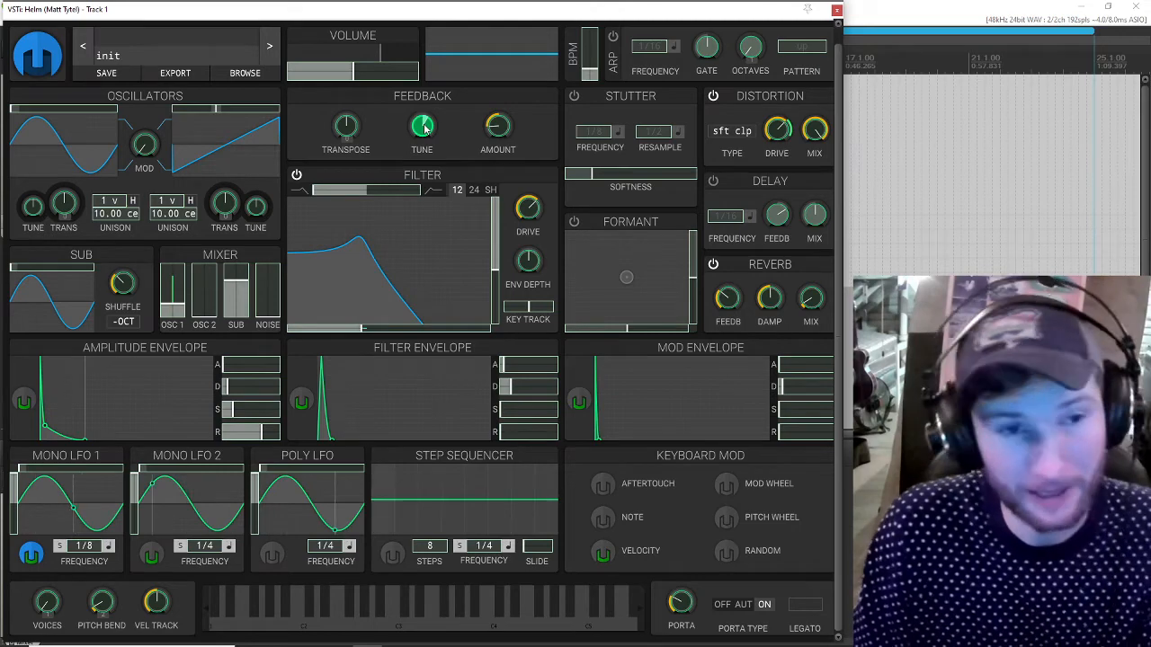
pyautogui.click(30, 557)
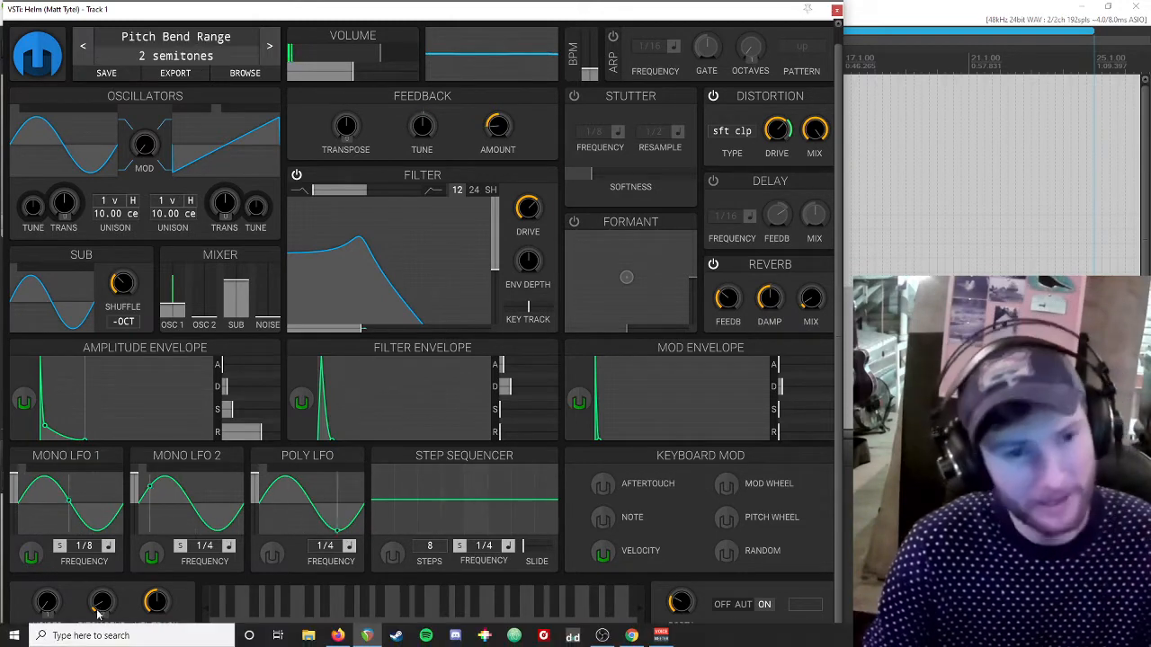
# Step: Slightly raise the filter's key tracking
pyautogui.moveTo(535, 317); pyautogui.dragTo(540, 308)
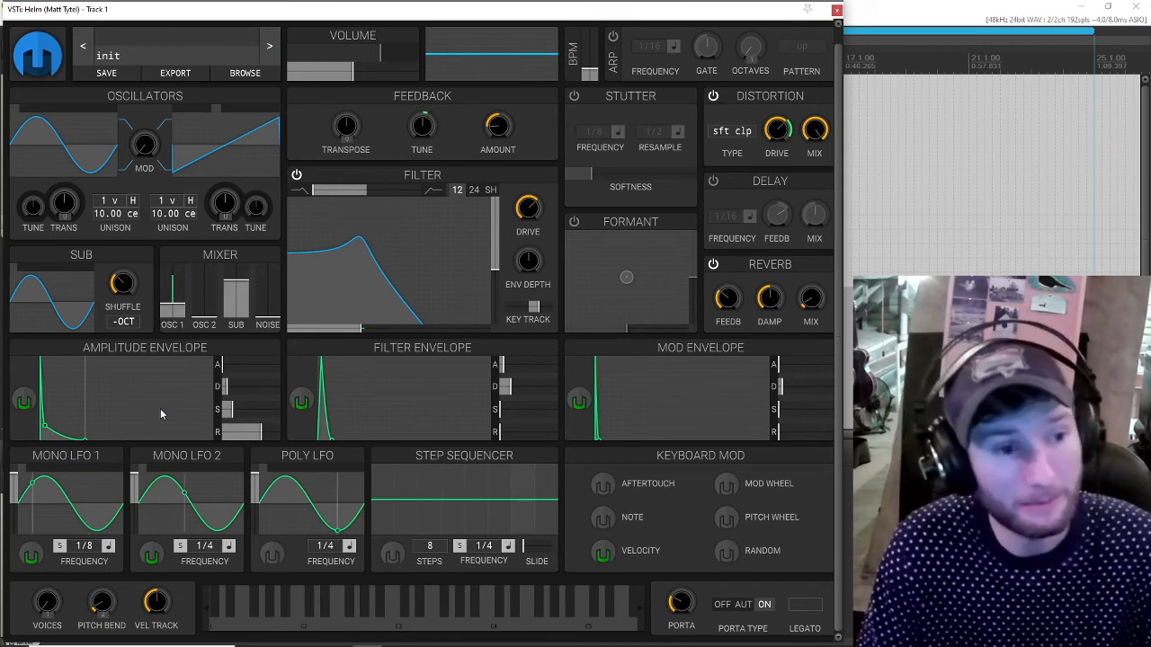
pyautogui.moveTo(276, 289)
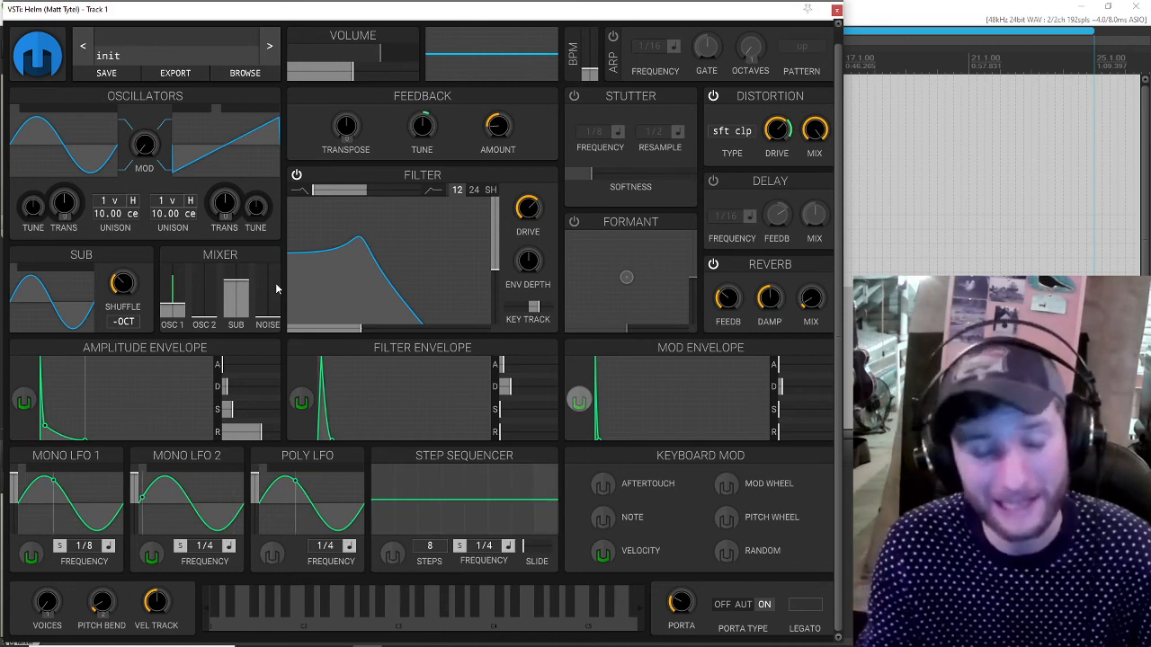
pyautogui.moveTo(457, 644)
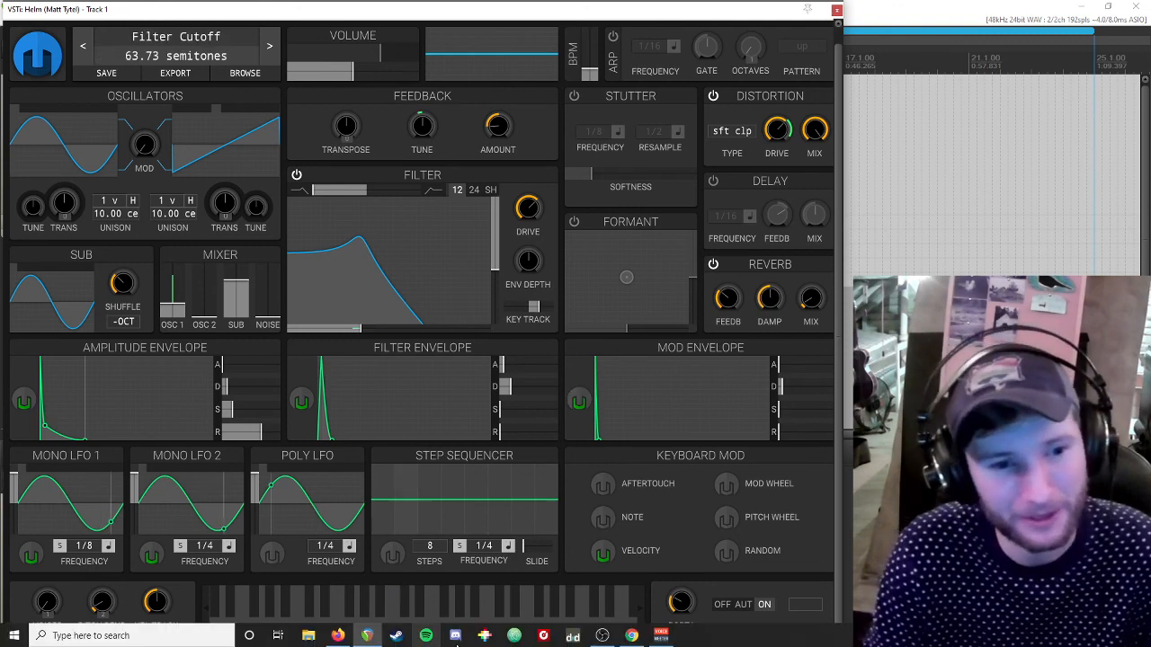